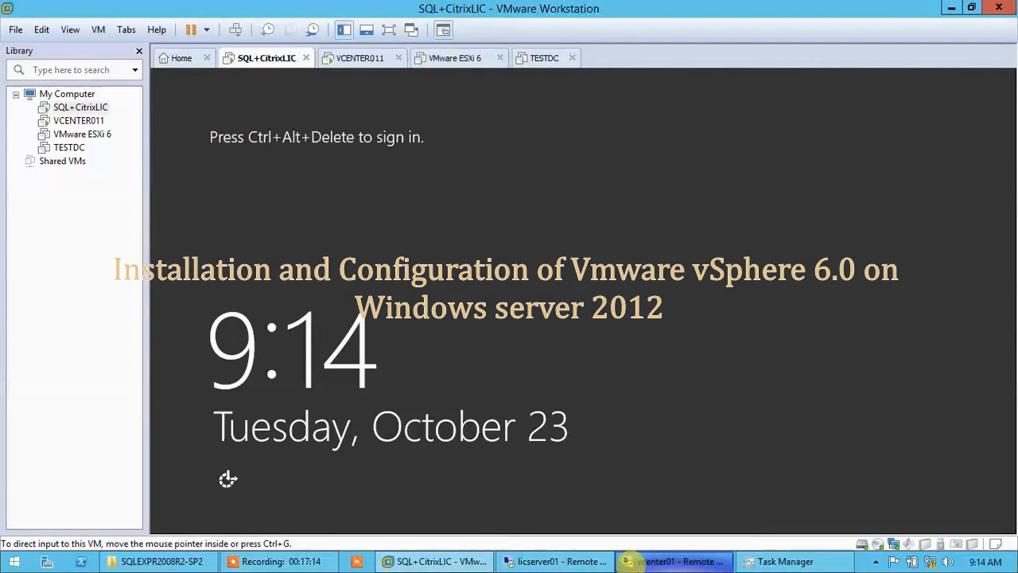
Start a Remote Desktop connection to the computer vcenter01
click(675, 561)
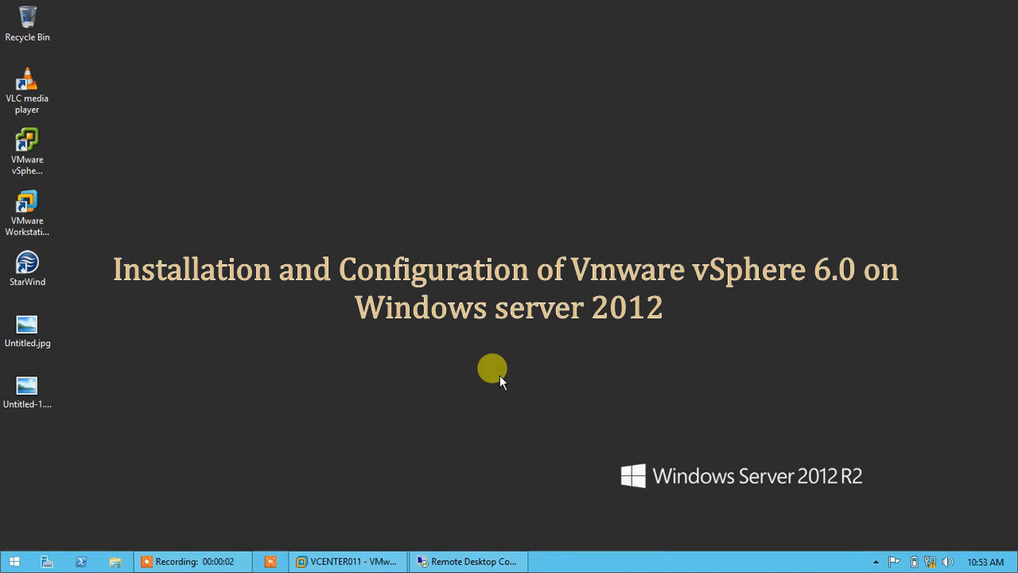
key(super+r)
text(mstsc)
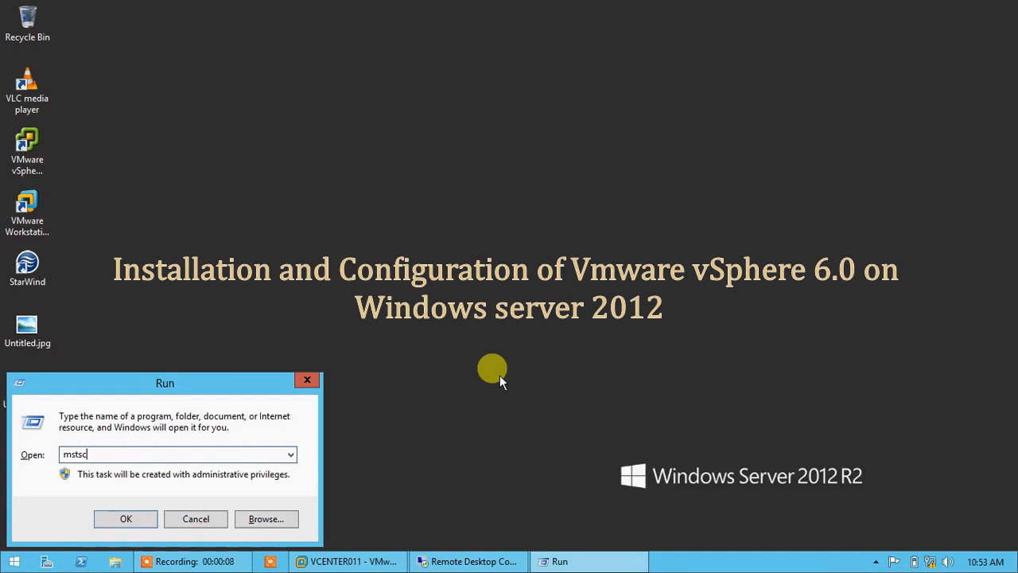
key(Return)
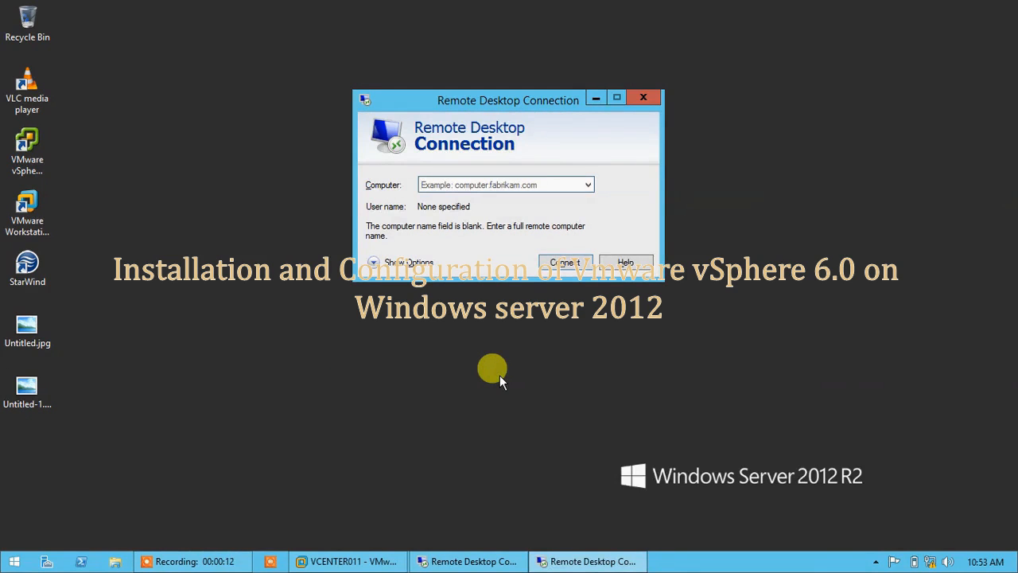
text(vcenter01)
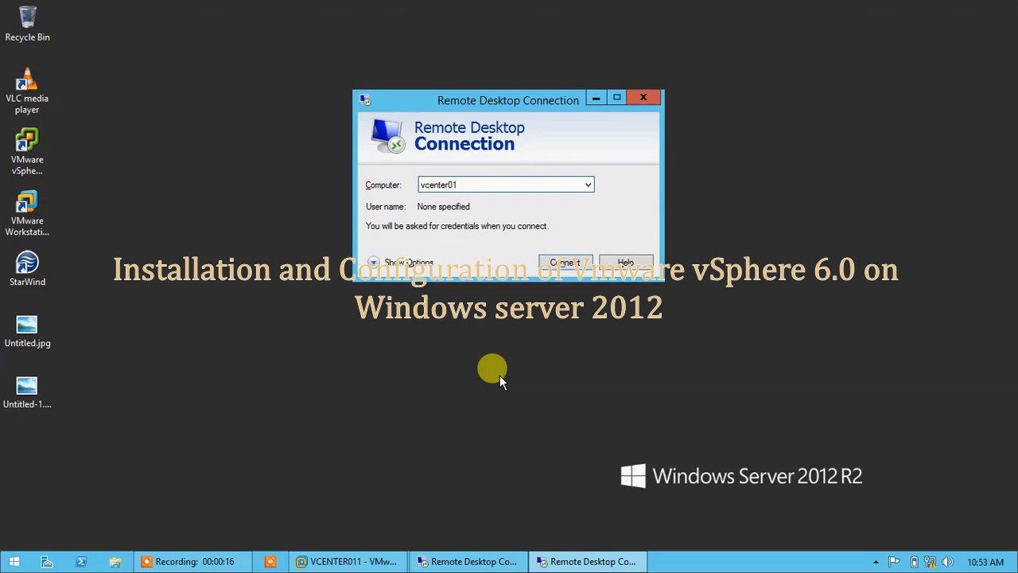
key(Return)
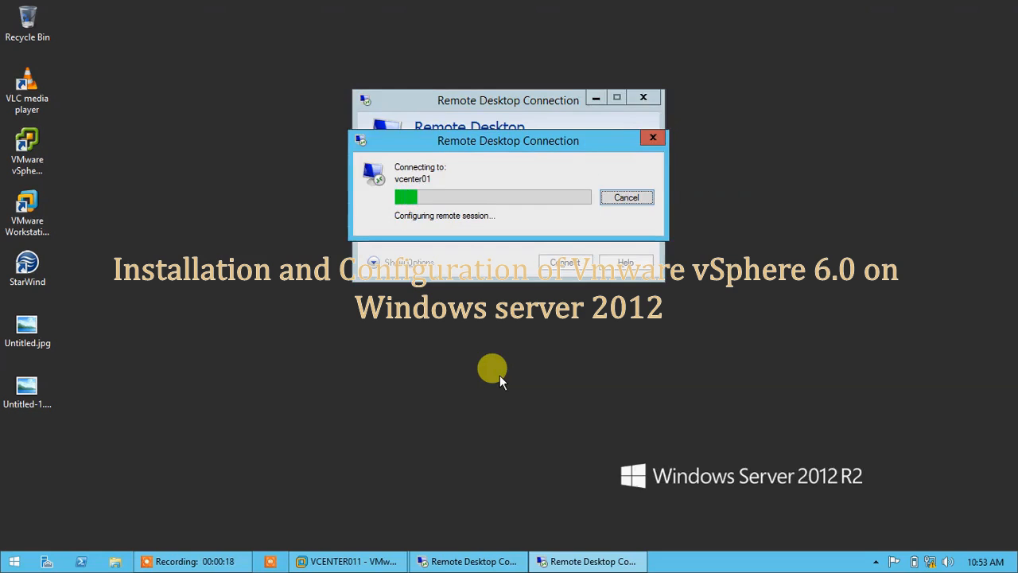
Sign in to vcenter01 with a different account, entering the user name "server" and the account password
key(Down)
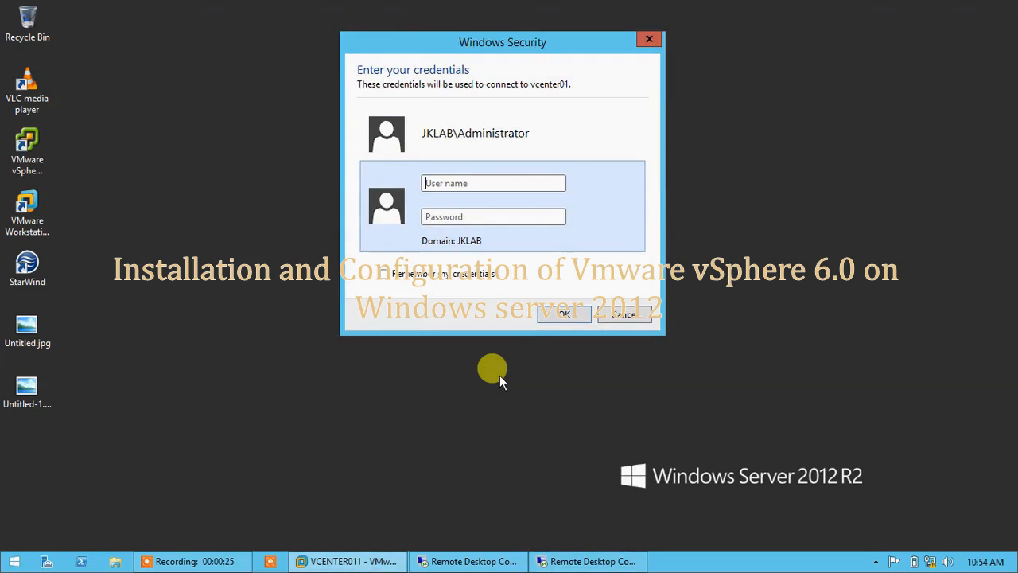
text(server)
key(Tab)
text(••••)
key(BackSpace)
key(BackSpace)
key(BackSpace)
key(BackSpace)
text(••••••••••)
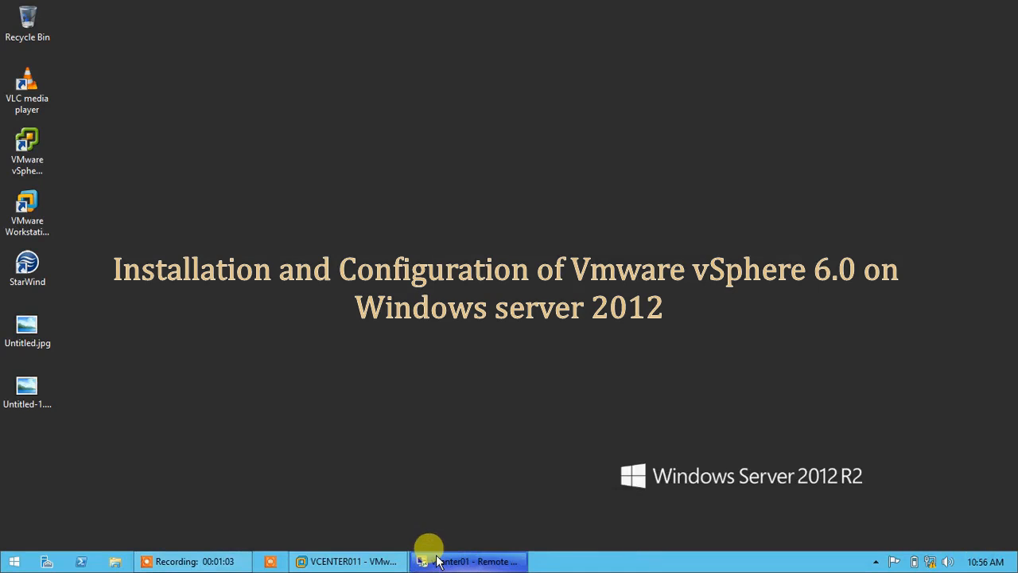
Switch to the vcenter01 remote session and review the vCenter prerequisites listed in the untitled Notepad note
click(441, 559)
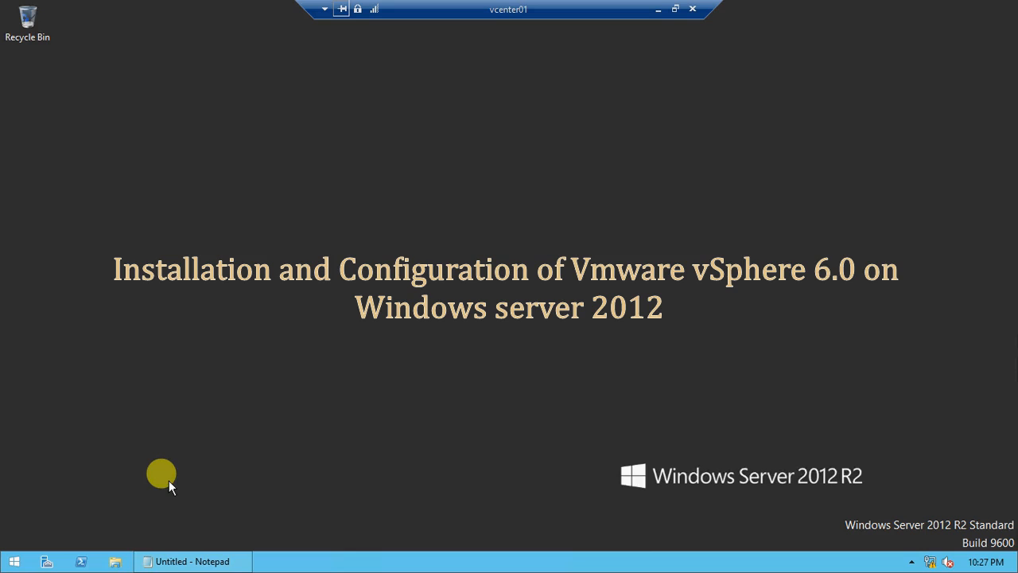
click(167, 560)
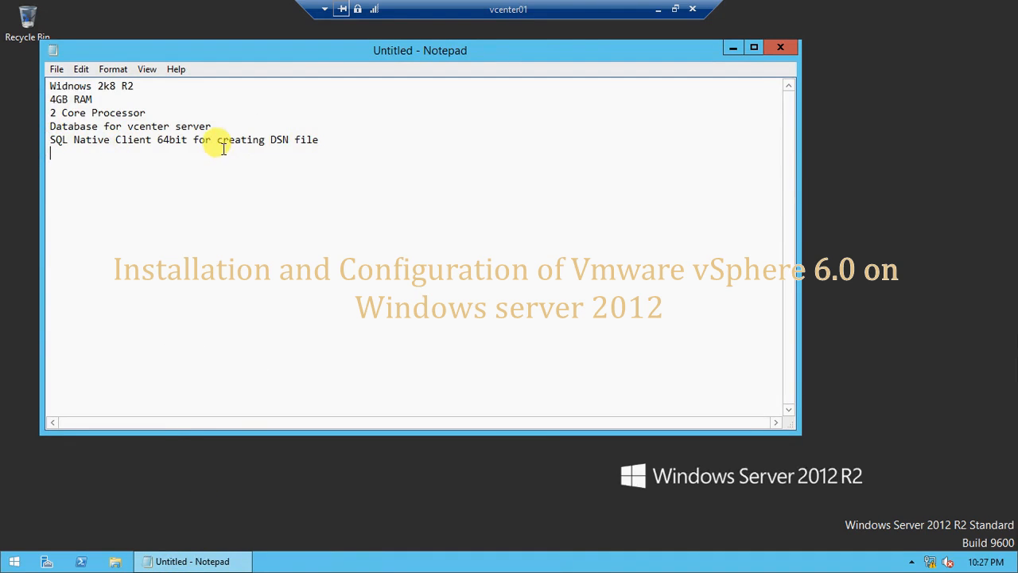
click(199, 561)
Search for the data source administration tool and open ODBC Data Sources (64-bit)
click(17, 562)
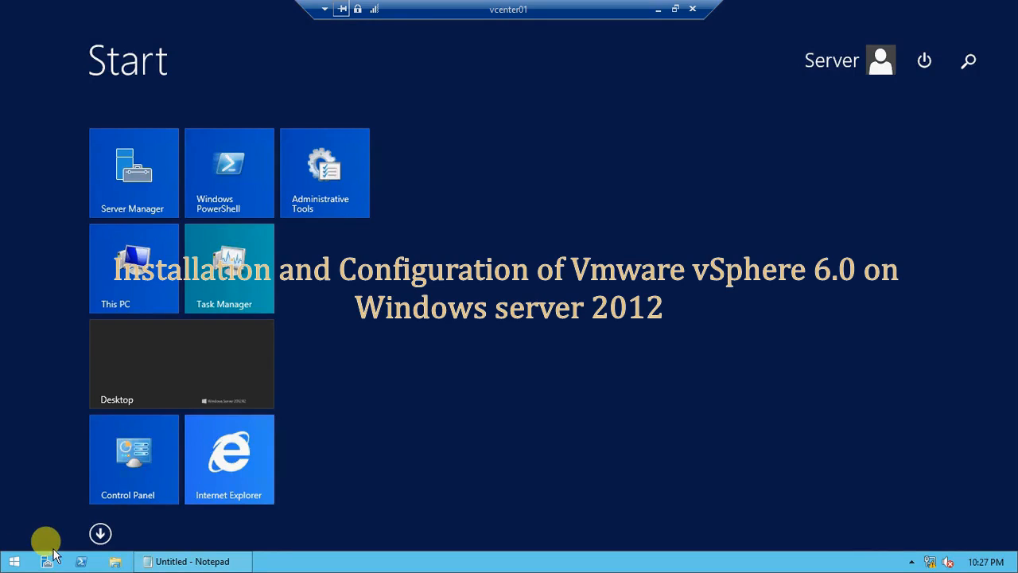
text(dsn)
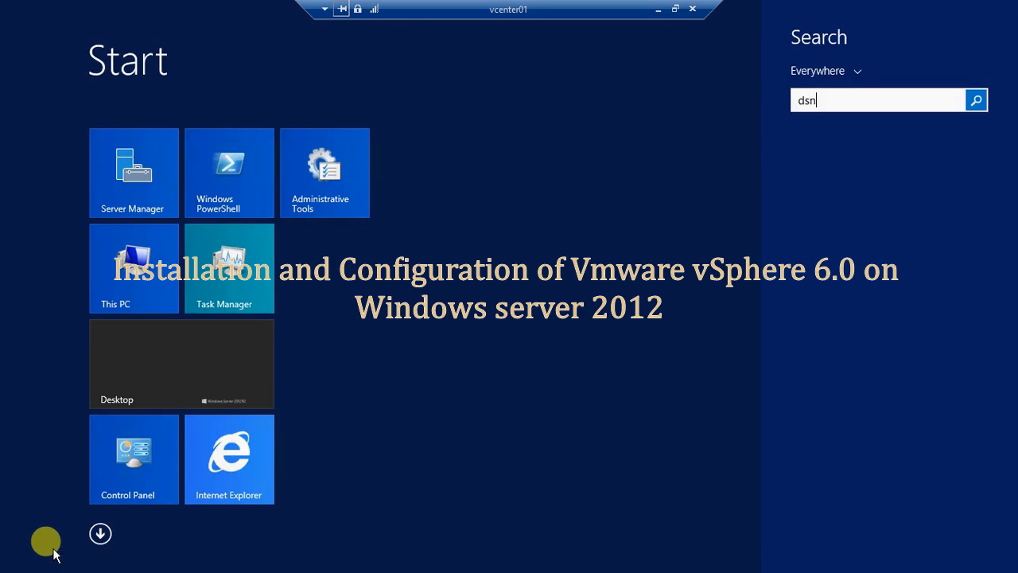
key(BackSpace)
key(BackSpace)
key(BackSpace)
text(data Sources (64-bit)
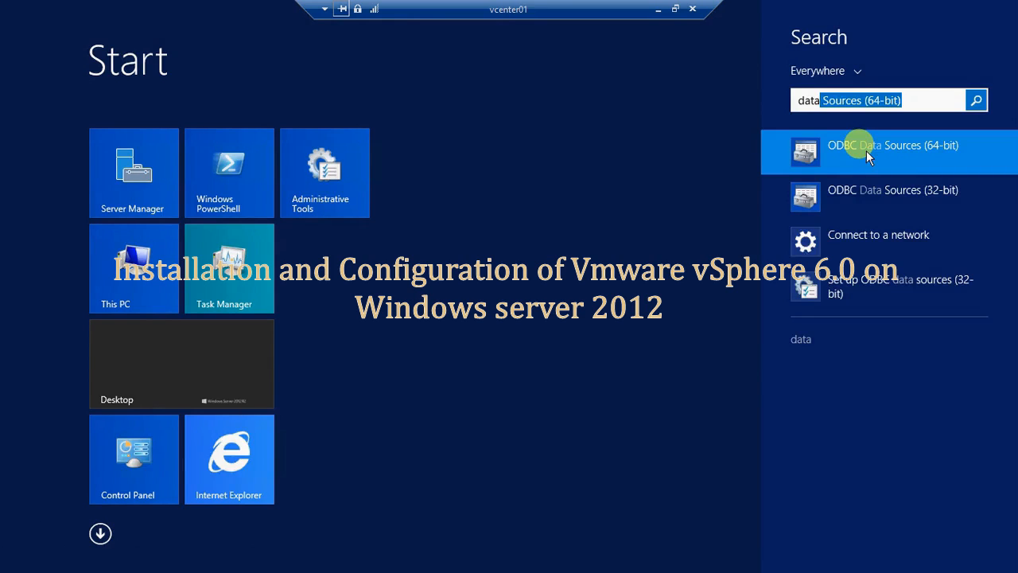
click(934, 161)
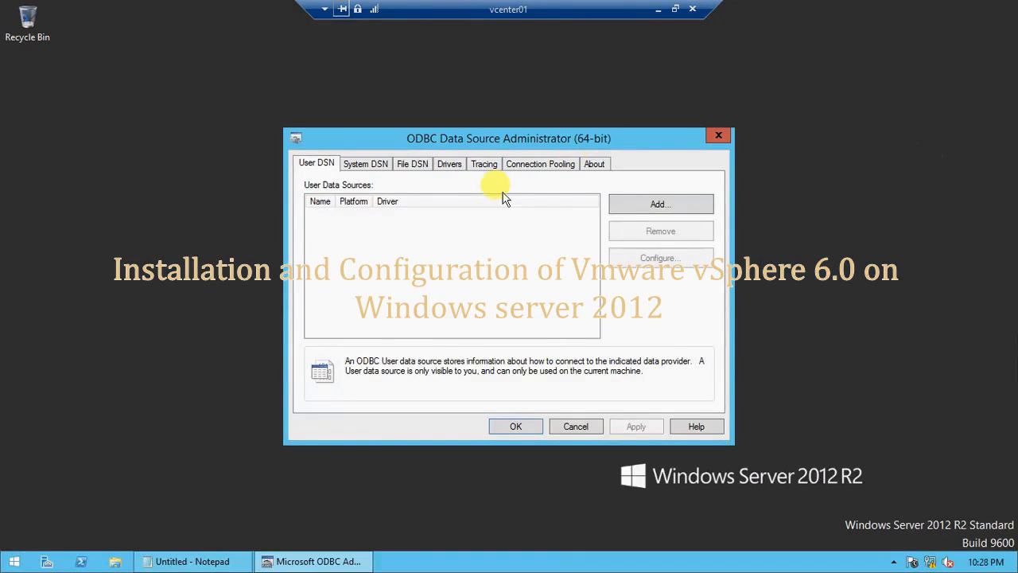
Start adding a System DSN and examine the available drivers and their details in the Create New Data Source dialog
click(367, 162)
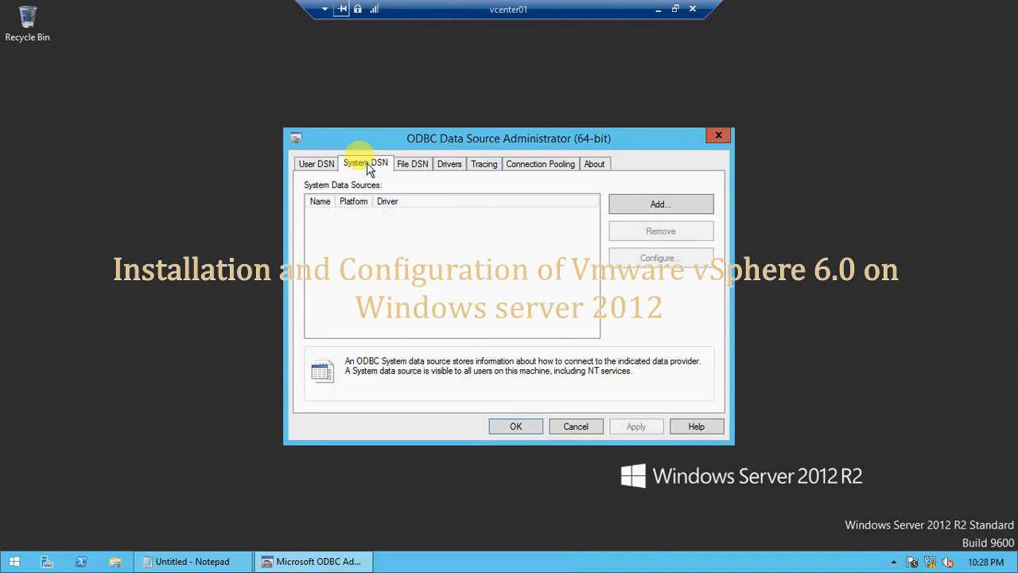
click(646, 207)
mouse_move(531, 334)
mouse_down()
mouse_move(520, 327)
mouse_move(595, 331)
mouse_move(525, 330)
mouse_up()
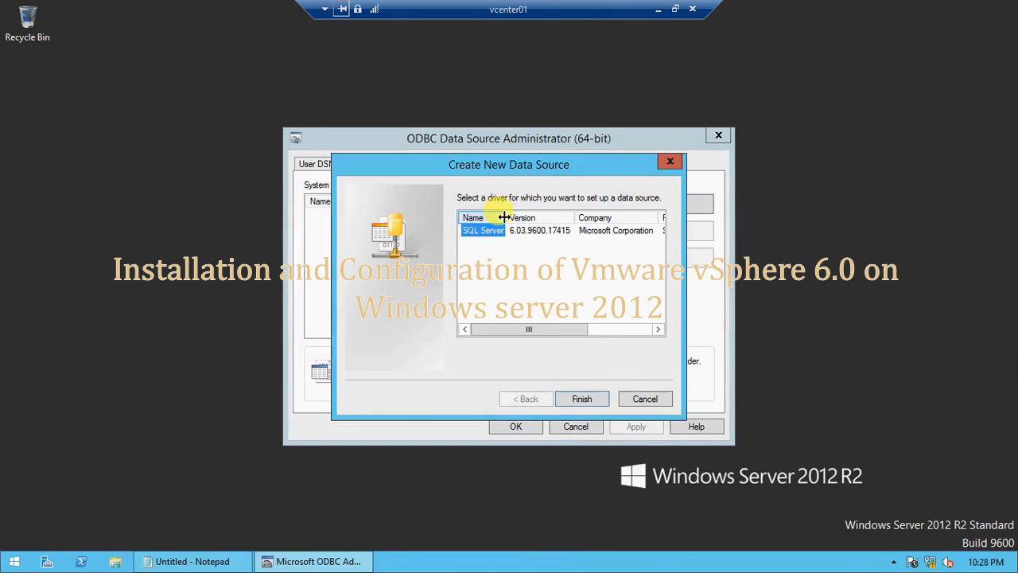
drag(503, 217, 507, 217)
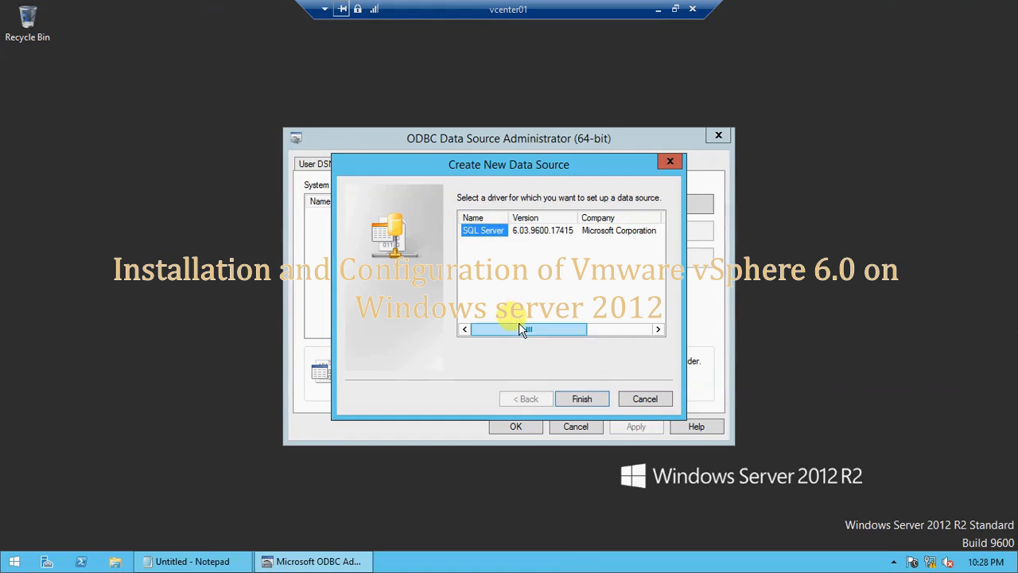
drag(509, 327, 566, 328)
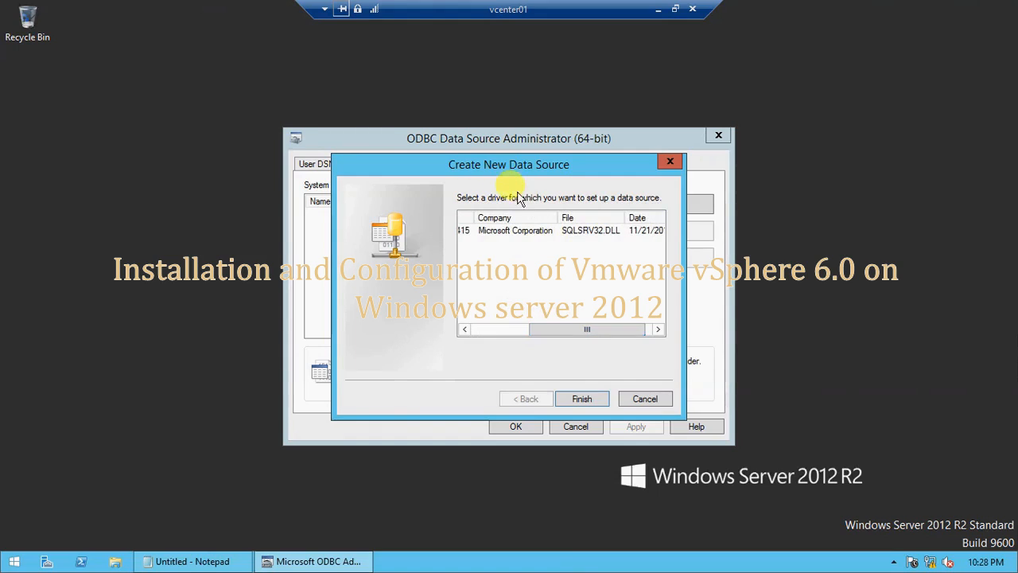
drag(561, 328, 484, 330)
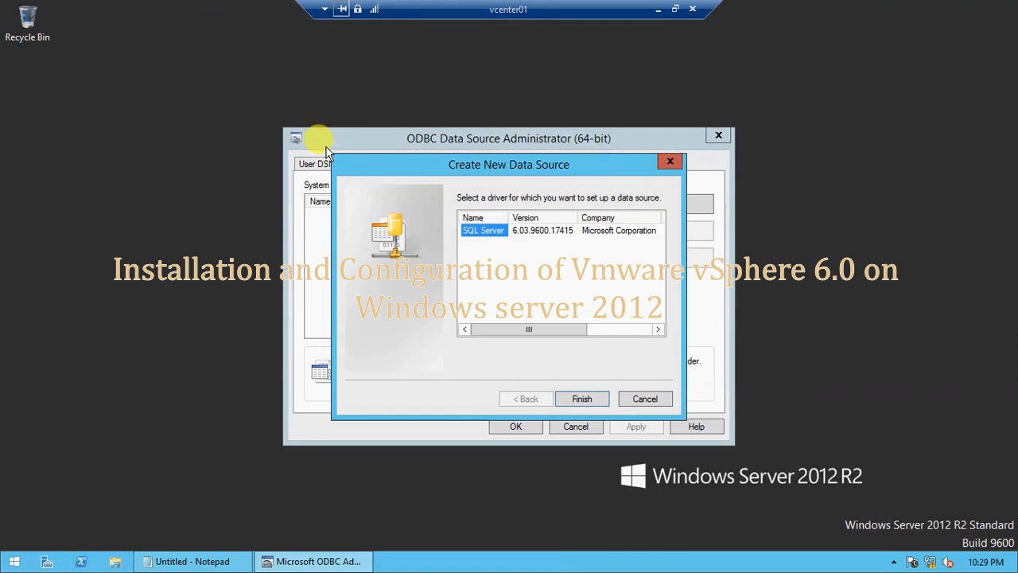
drag(495, 165, 622, 117)
drag(519, 122, 483, 190)
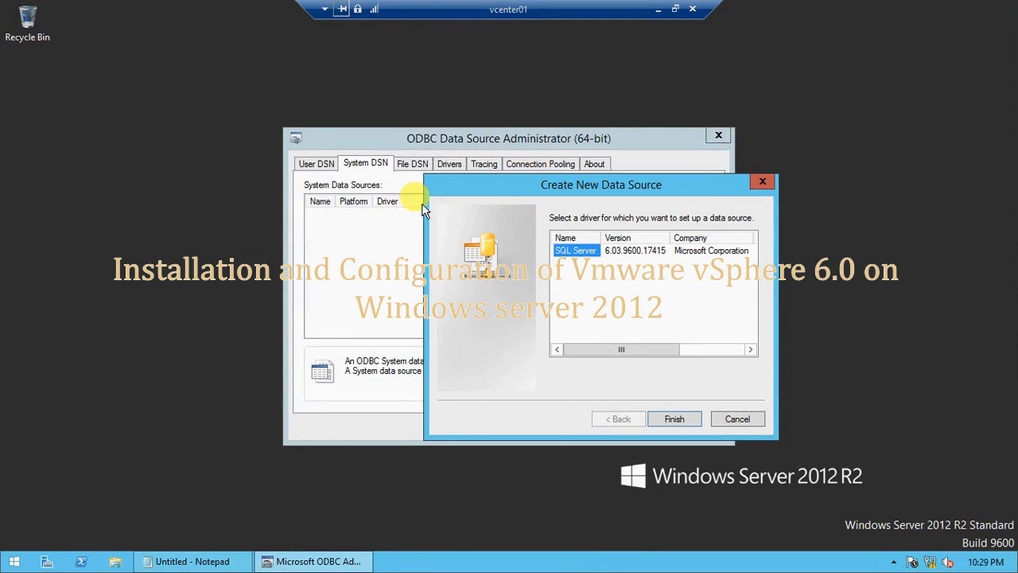
mouse_move(528, 560)
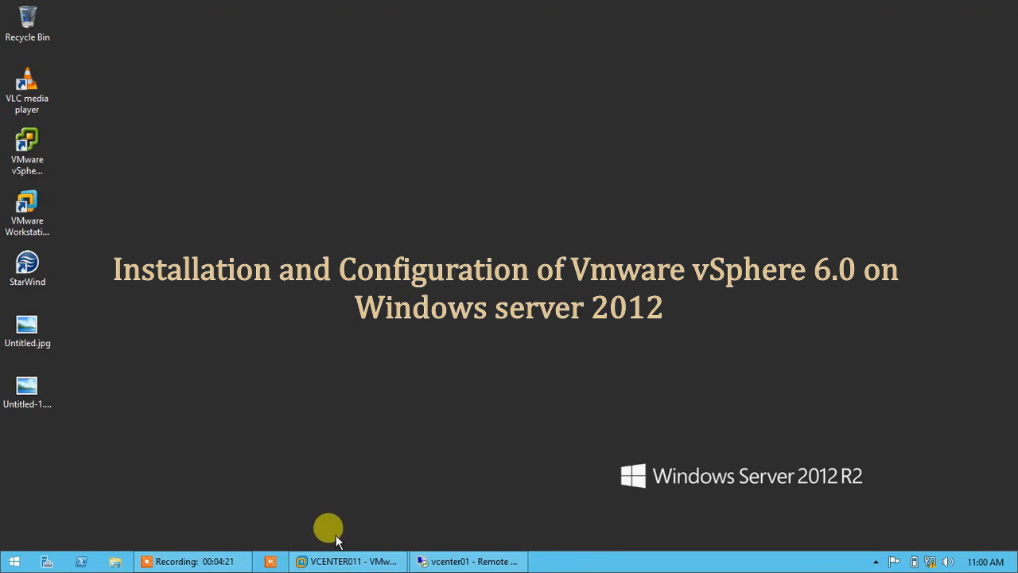
mouse_move(322, 556)
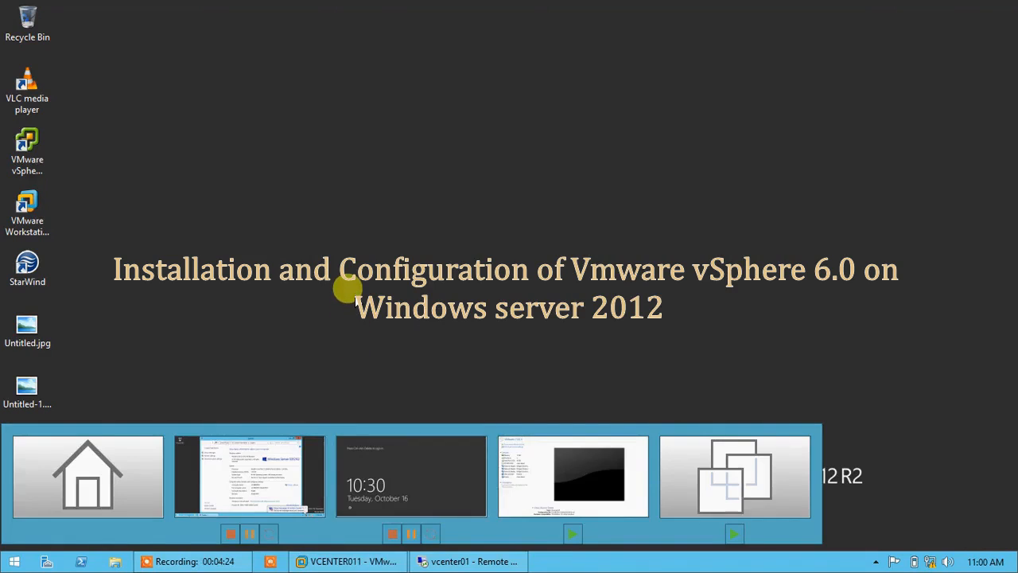
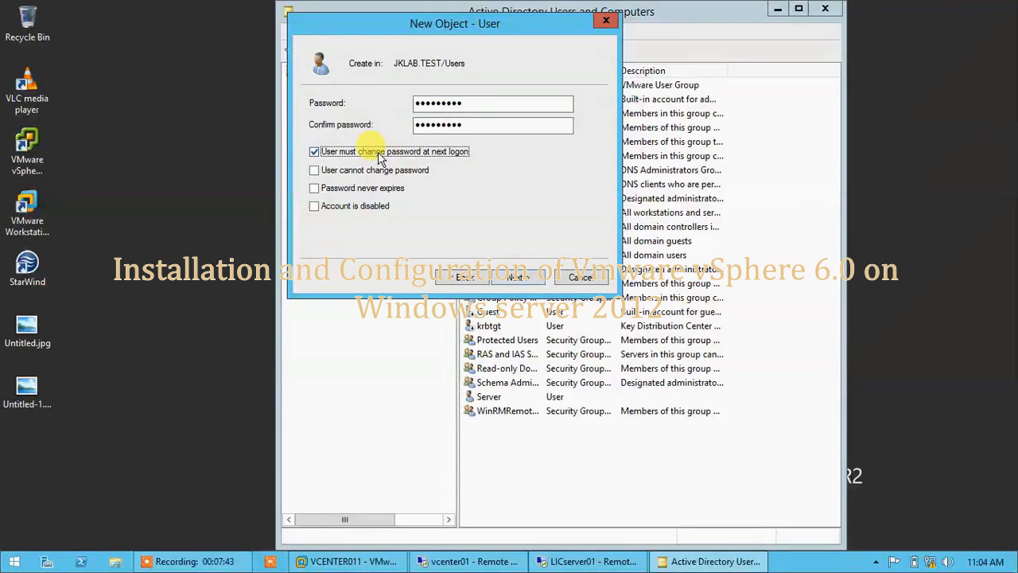
Create the vcenter domain user without a password change at next logon, with password changes blocked and no expiry, and check its properties
click(379, 157)
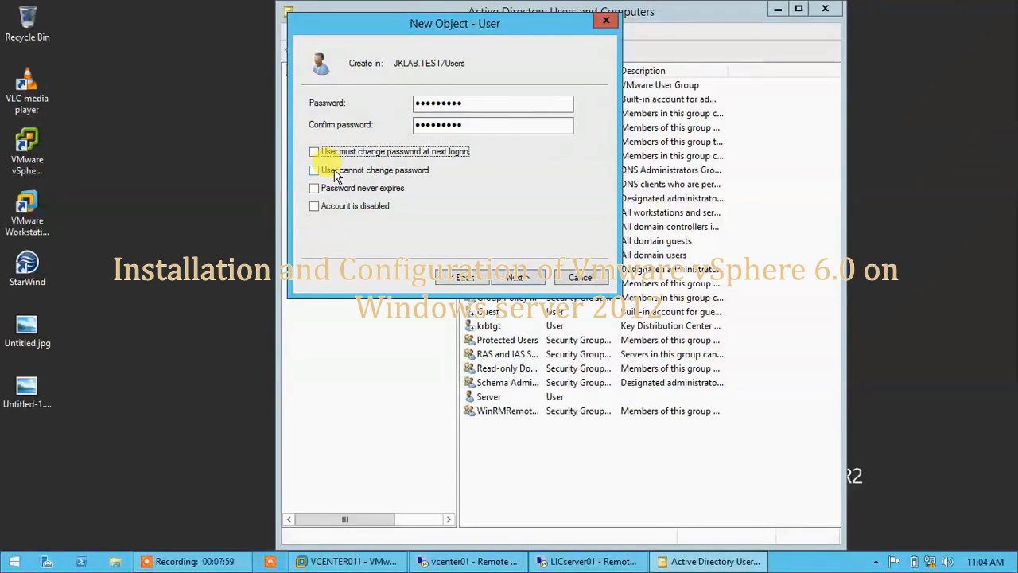
click(335, 176)
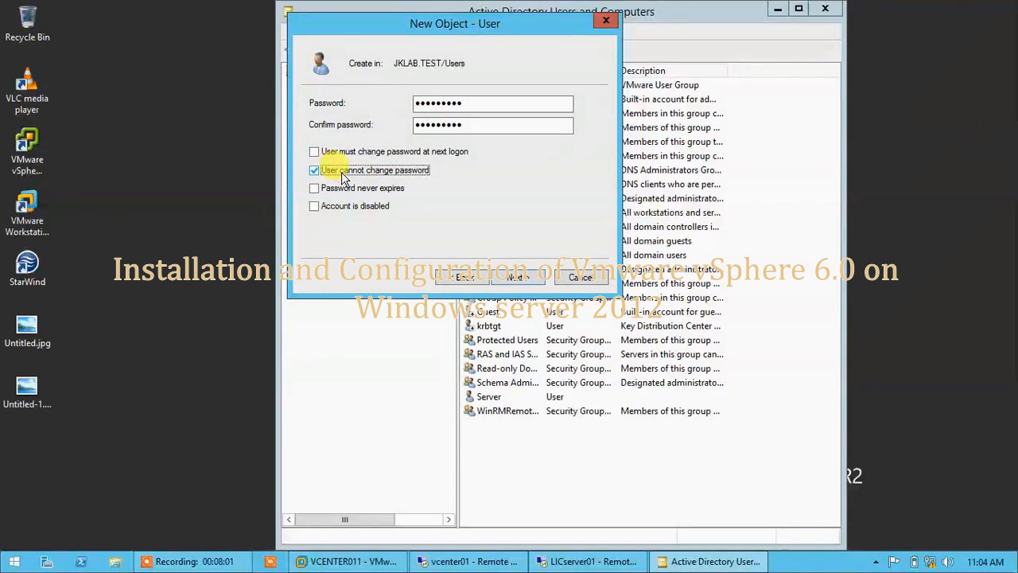
click(337, 190)
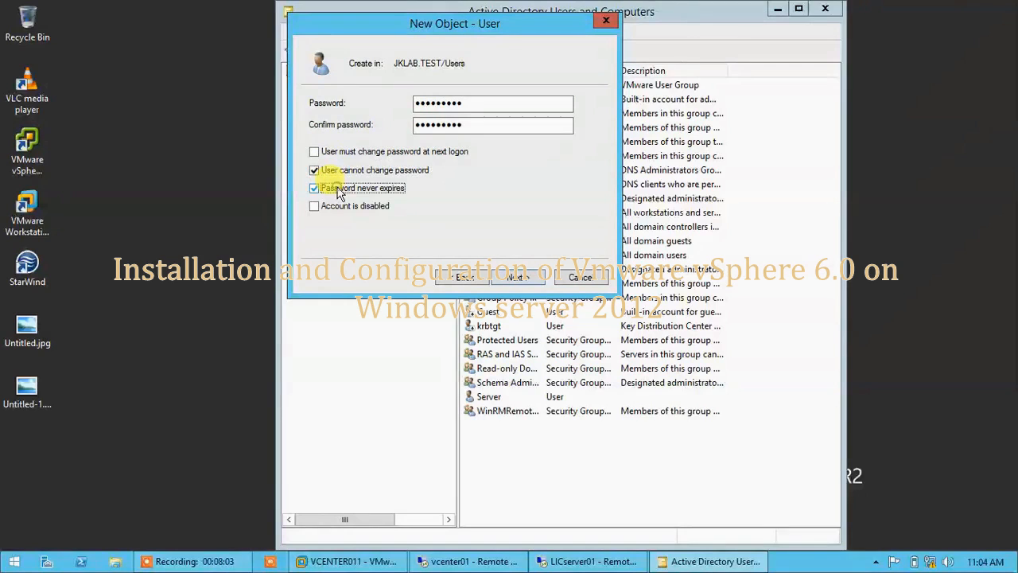
click(515, 276)
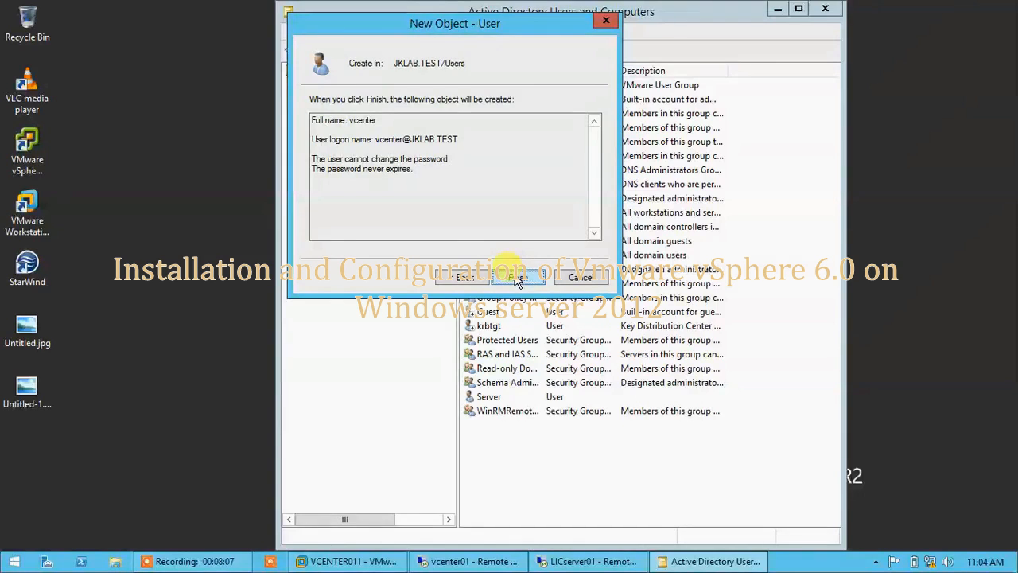
click(517, 276)
double_click(502, 412)
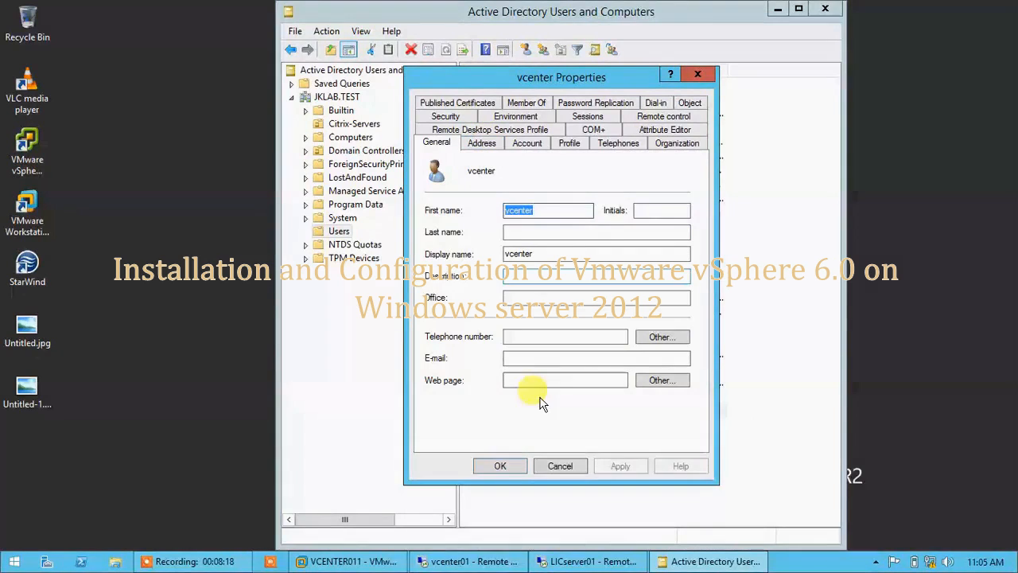
click(559, 466)
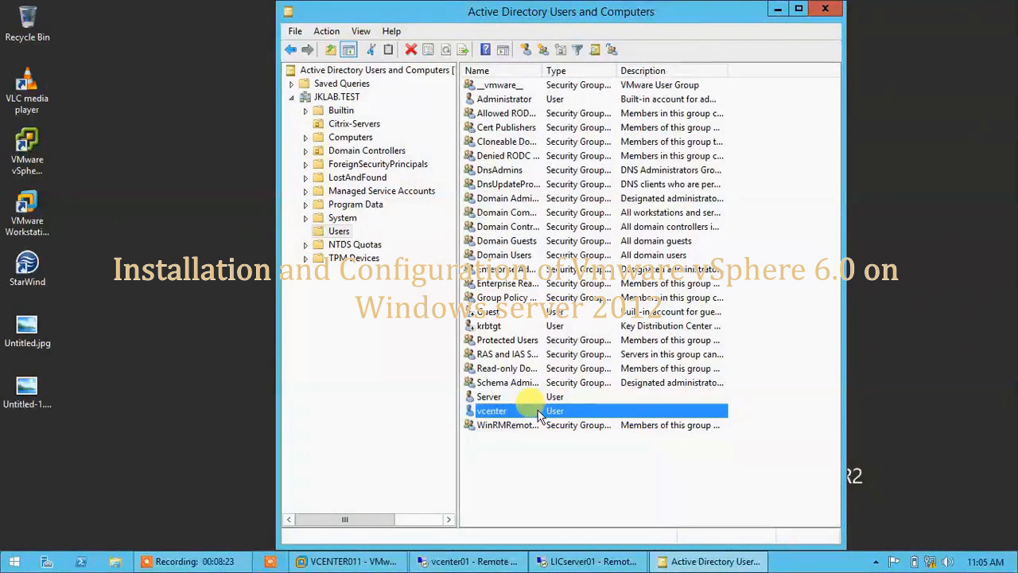
Switch to the LICserver01 remote session, search for "studio" and open SQL Server Management Studio
click(586, 559)
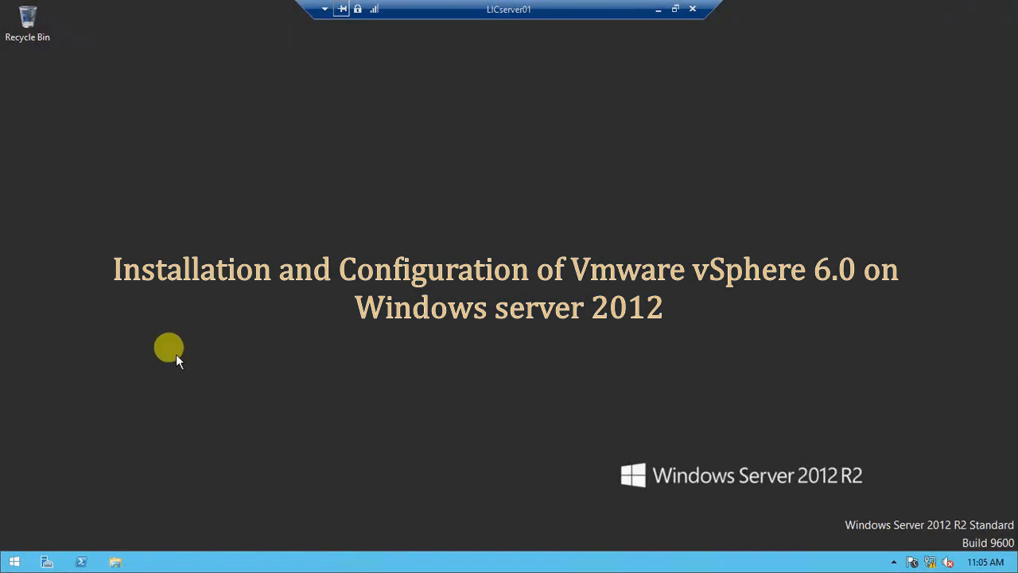
click(12, 563)
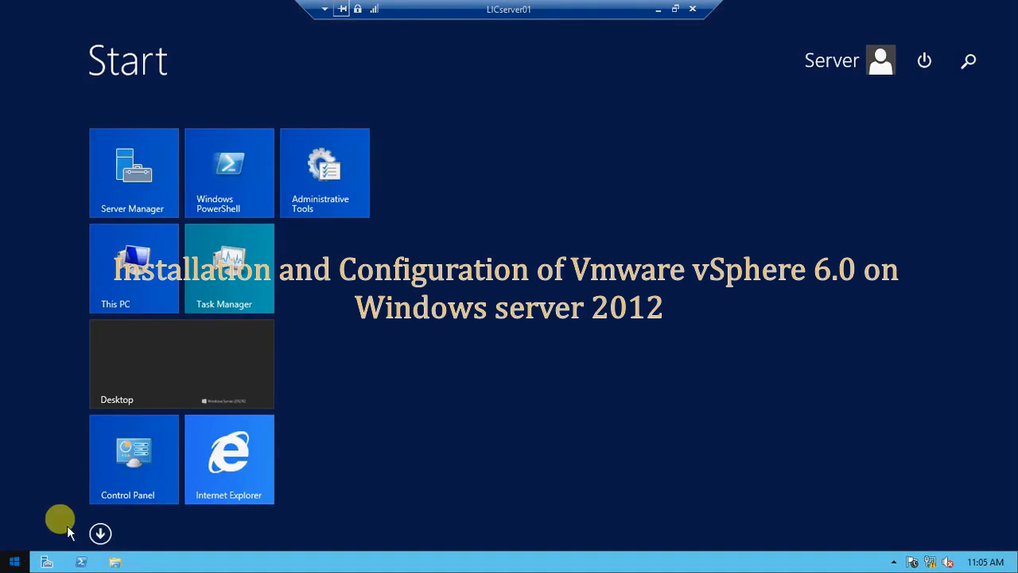
click(169, 371)
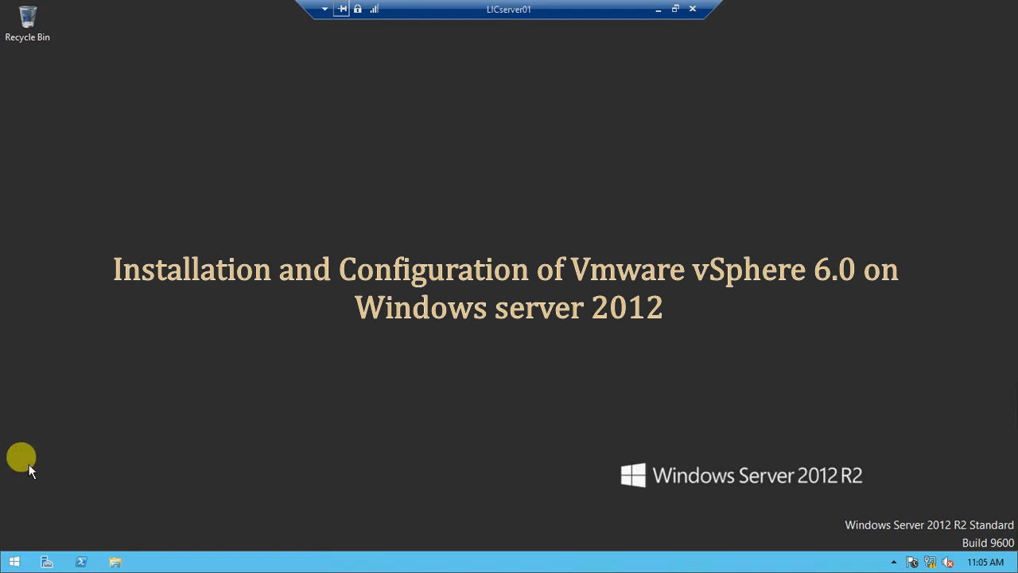
click(18, 562)
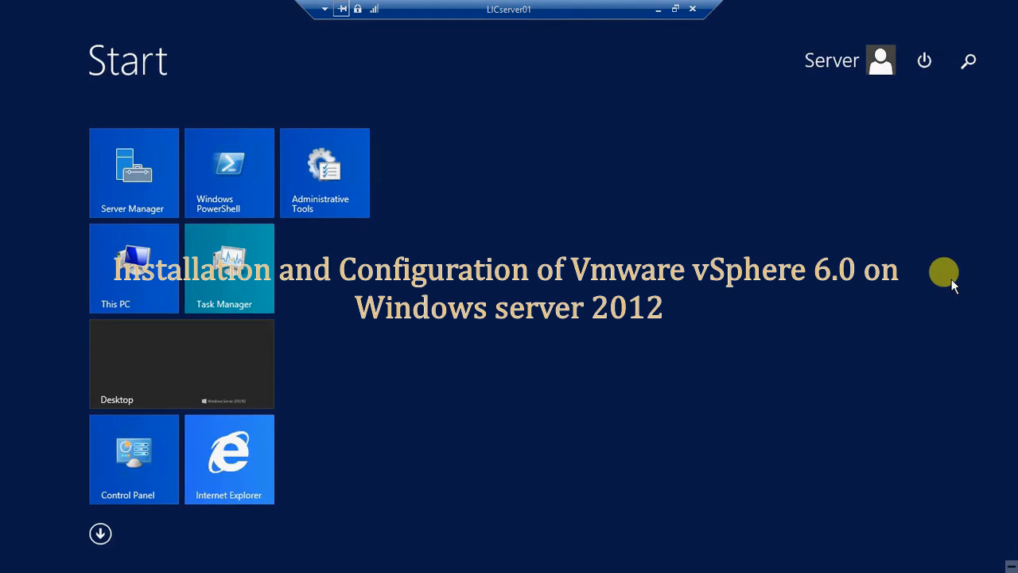
key(super+q)
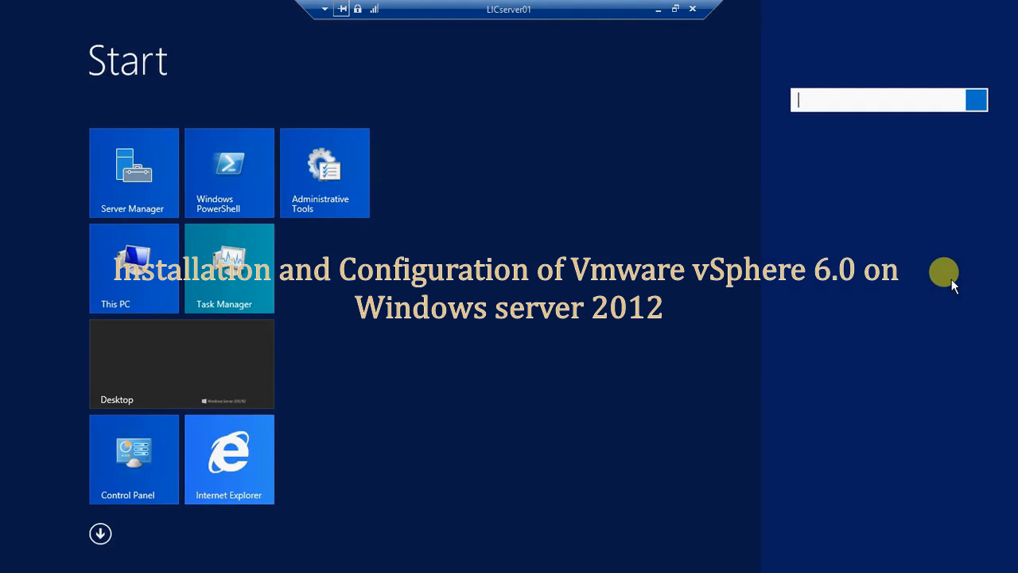
text(studio)
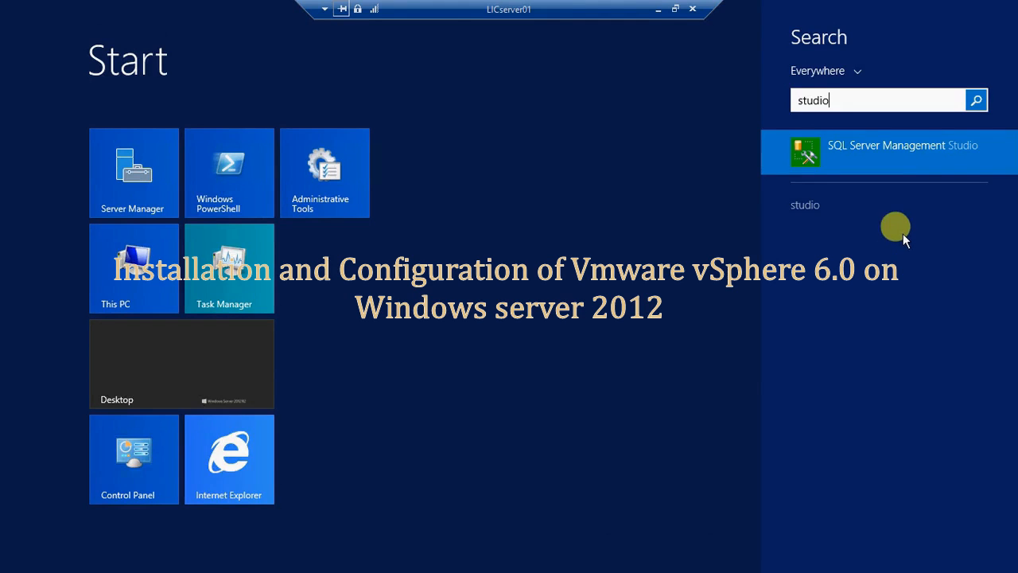
click(850, 150)
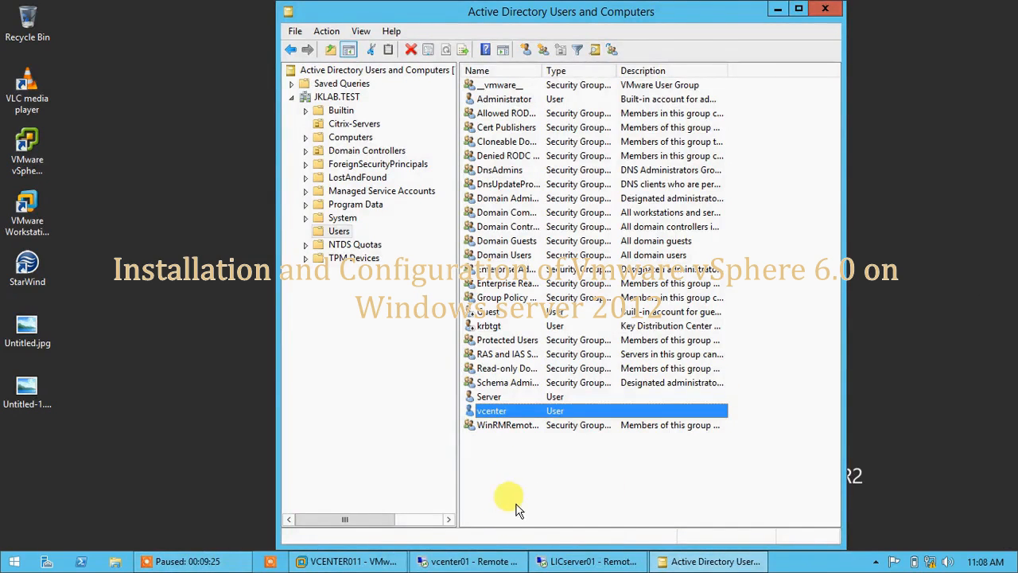
Switch to the LICserver01 remote session
click(569, 560)
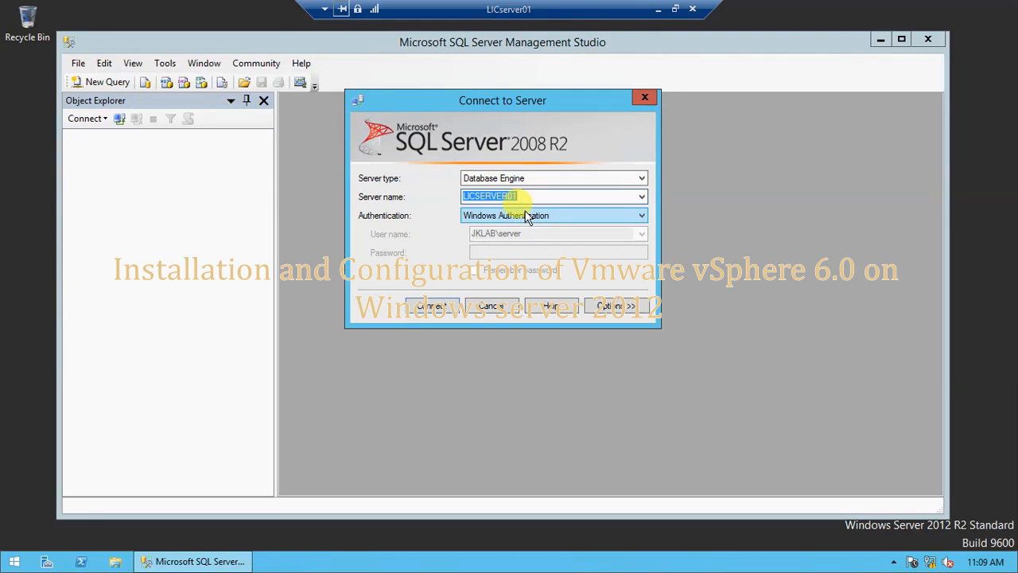
Try SQL Server Authentication for the LICSERVER01 connection, entering the sa login and its account password
click(526, 215)
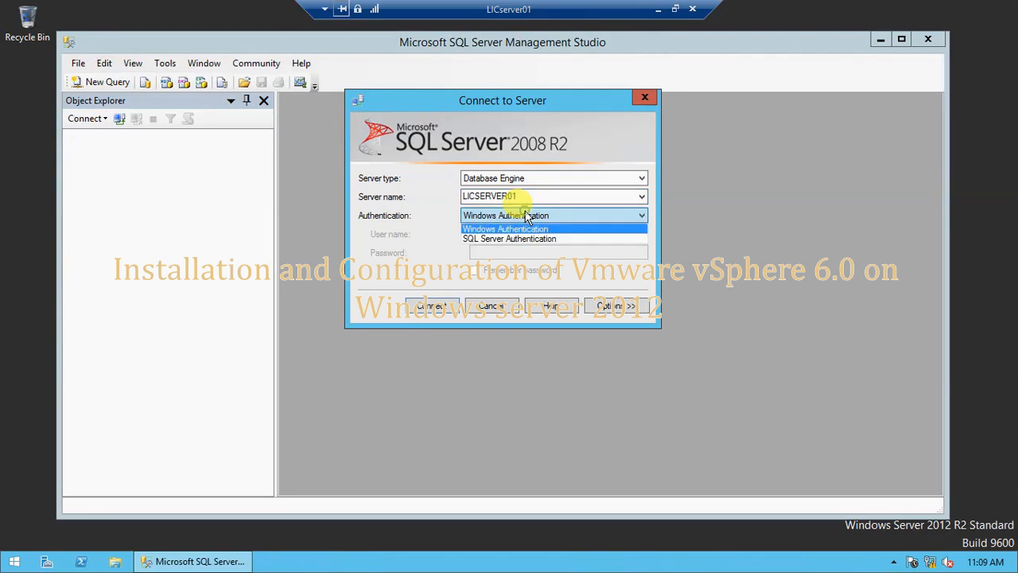
click(477, 240)
click(502, 220)
click(487, 235)
click(495, 233)
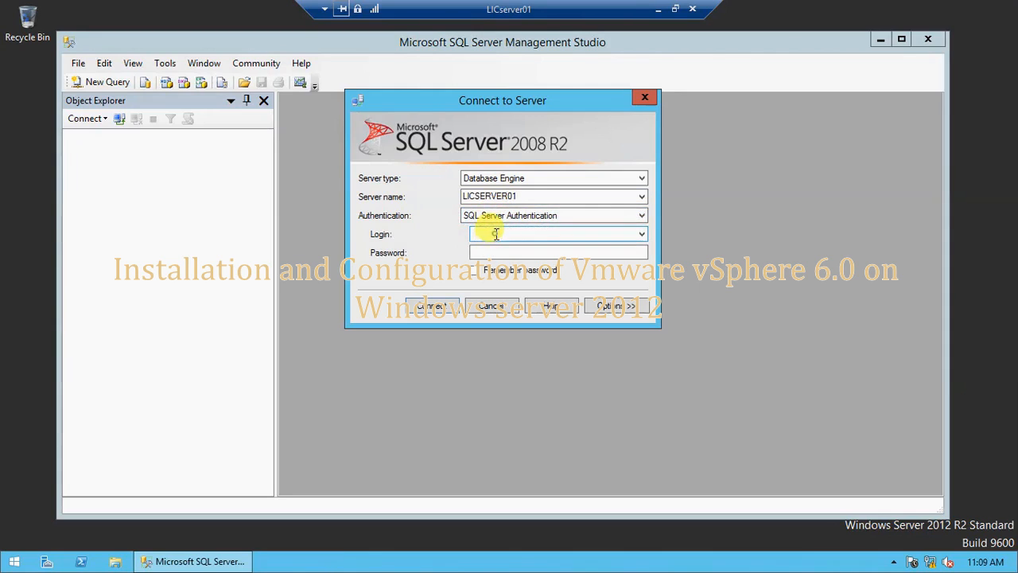
text(sa)
key(Tab)
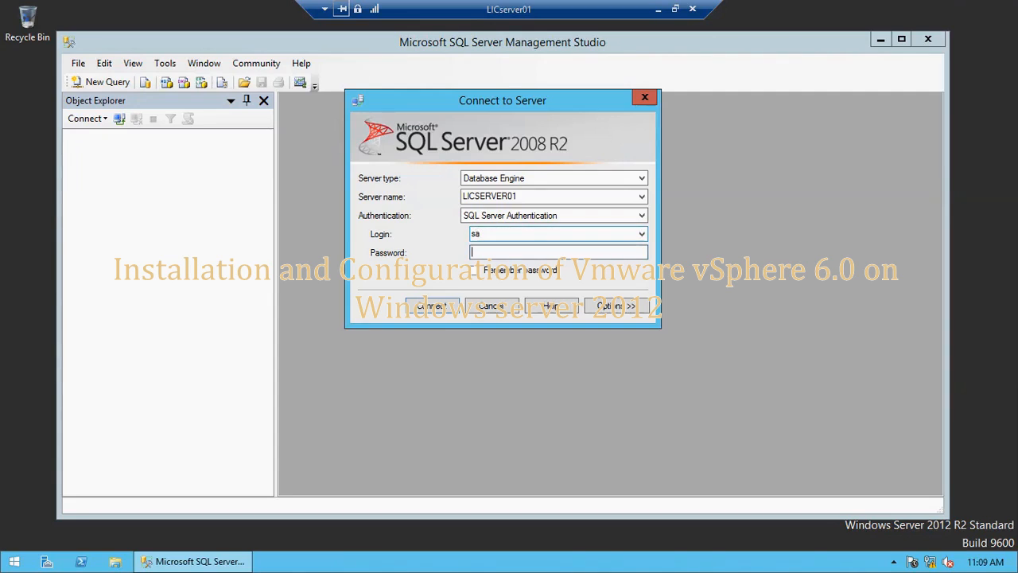
text(****)
Connect to the LICSERVER01 database engine using Windows Authentication
click(592, 214)
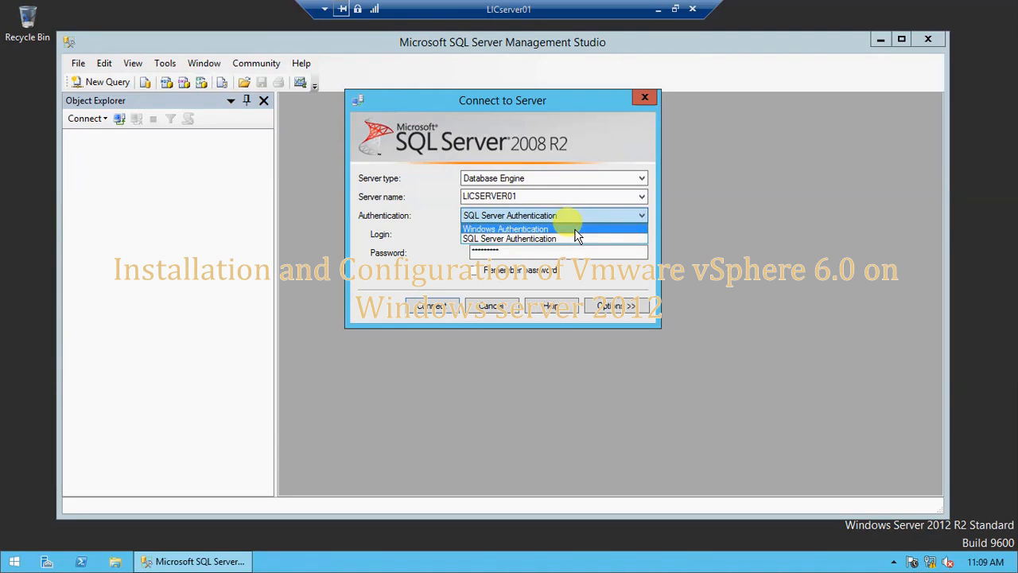
click(575, 230)
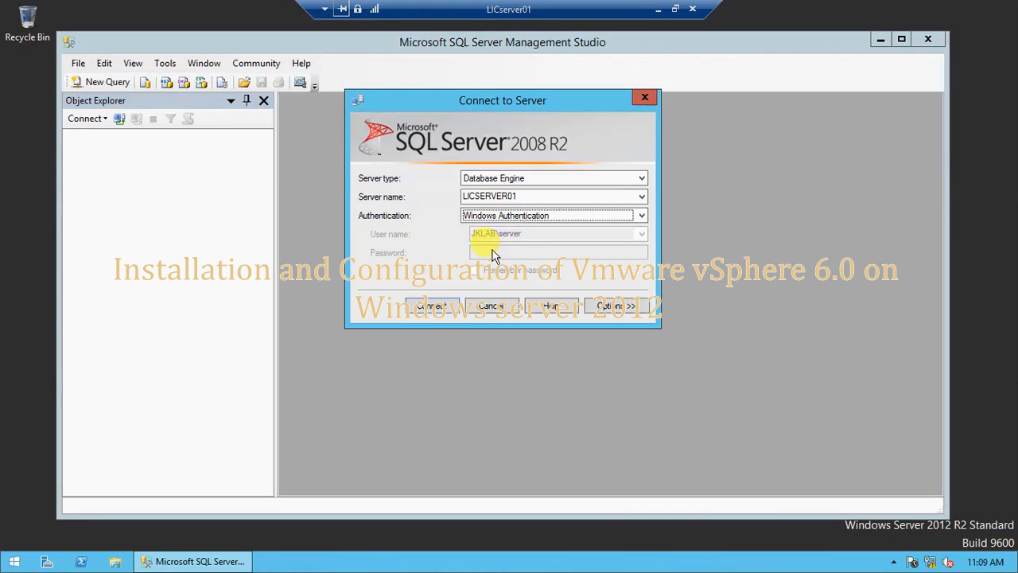
click(507, 219)
click(434, 307)
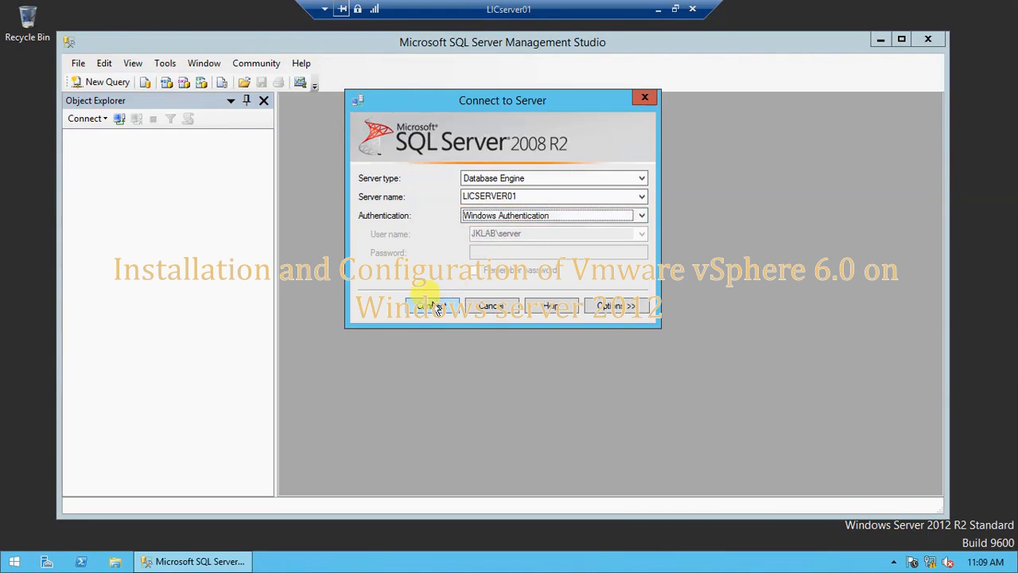
Maximize the Management Studio window and widen Object Explorer so the full server name fits
double_click(298, 44)
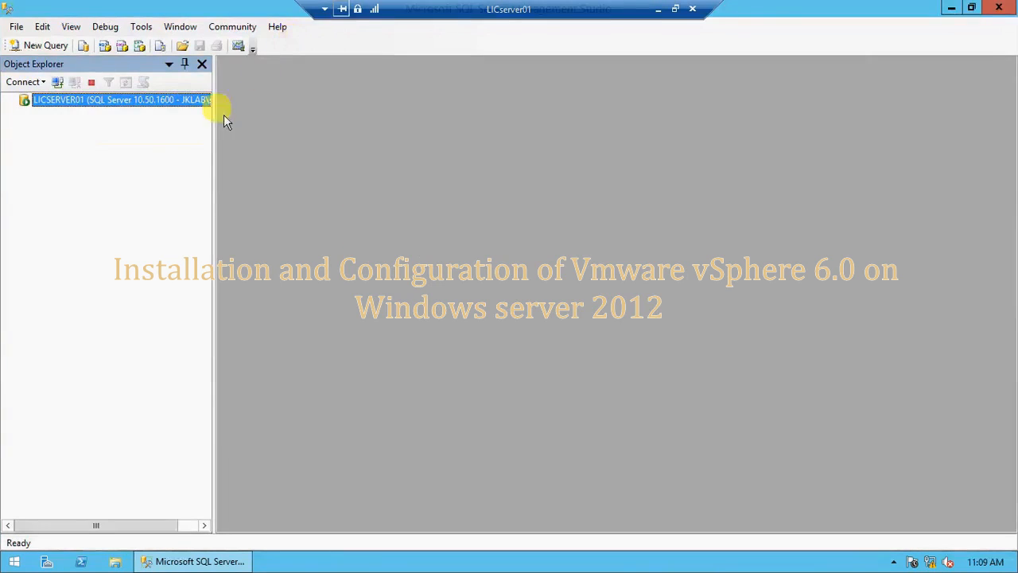
drag(210, 237, 141, 136)
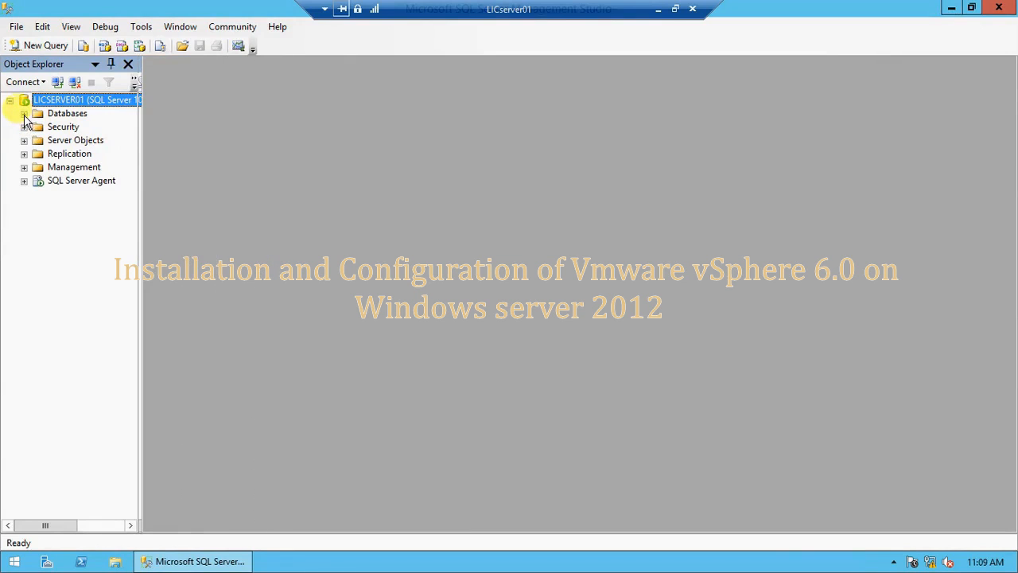
drag(135, 230, 248, 259)
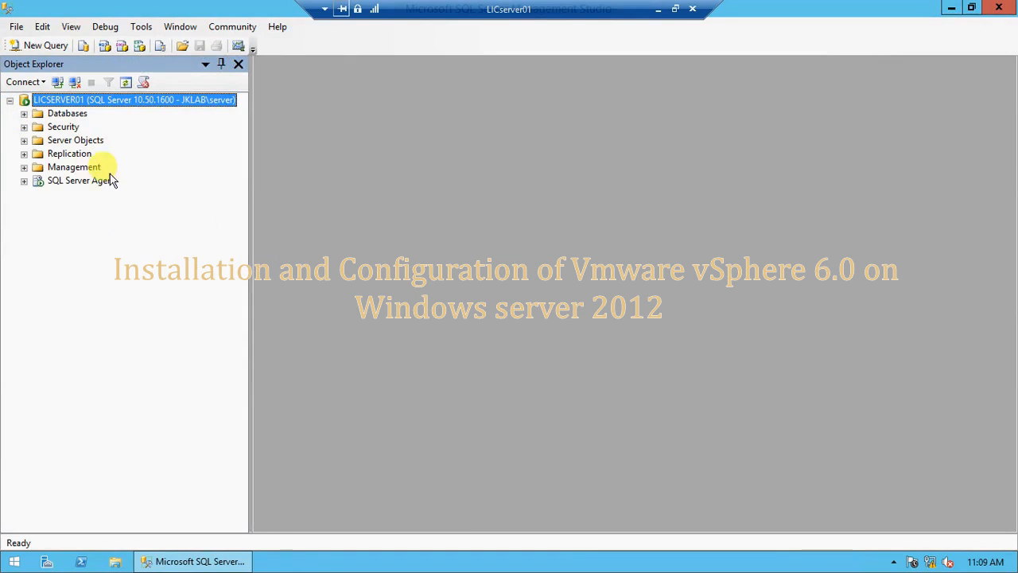
click(24, 113)
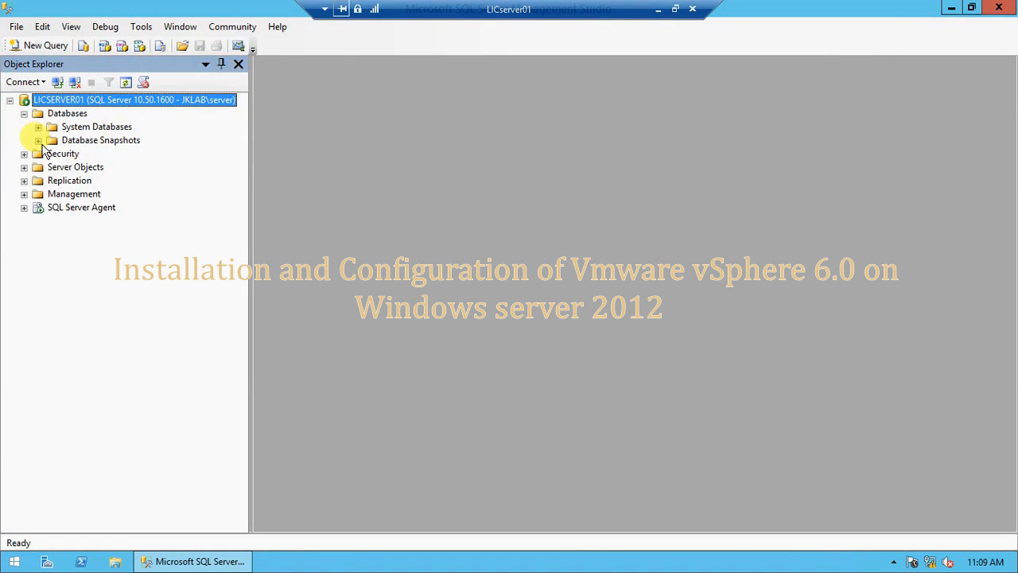
click(68, 114)
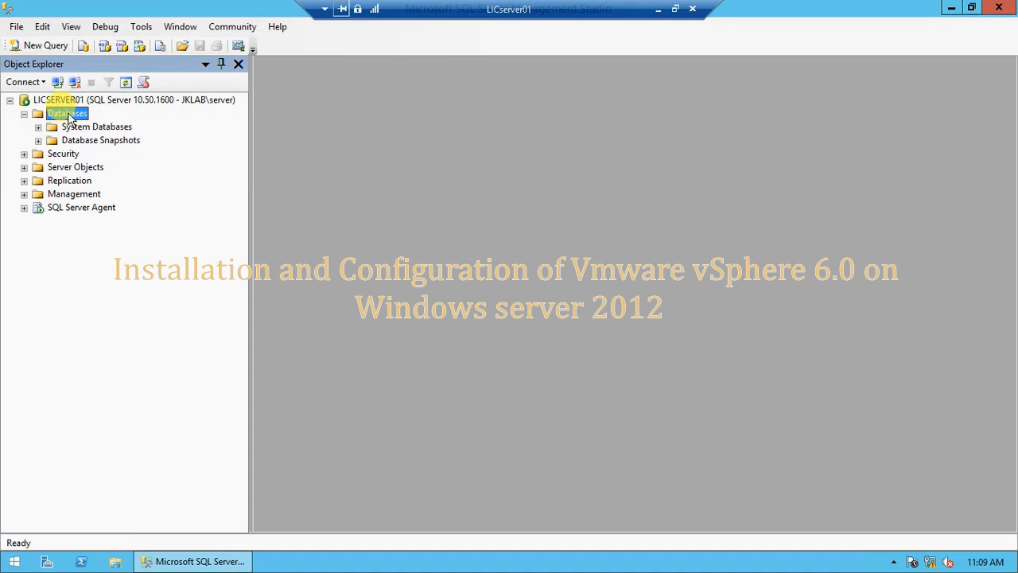
right_click(70, 118)
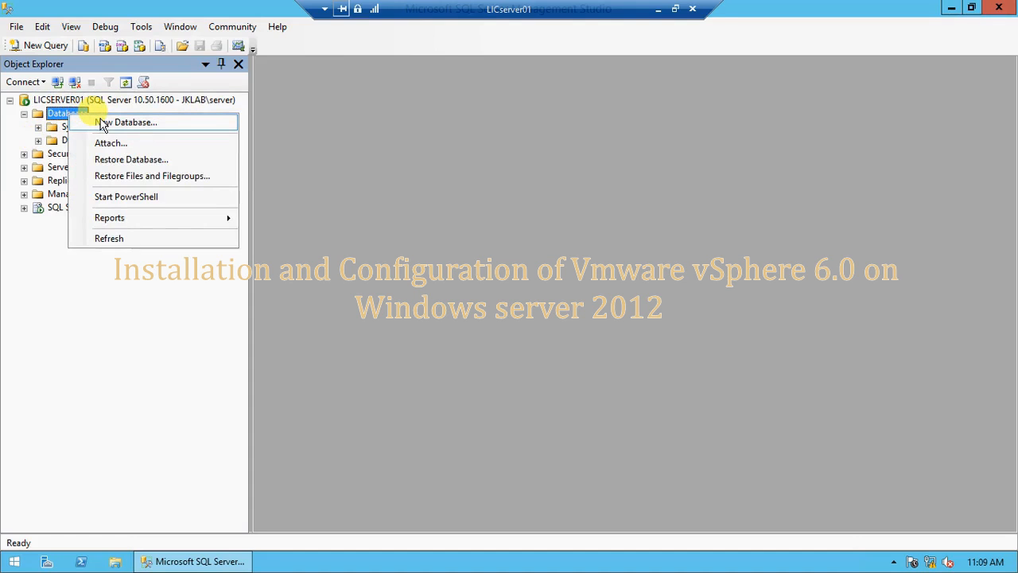
click(104, 124)
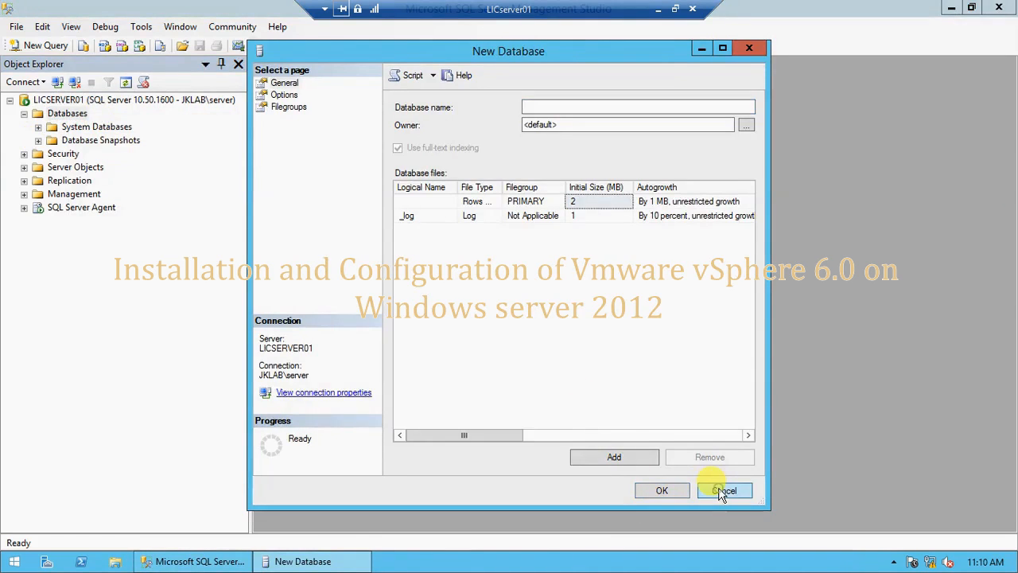
click(723, 491)
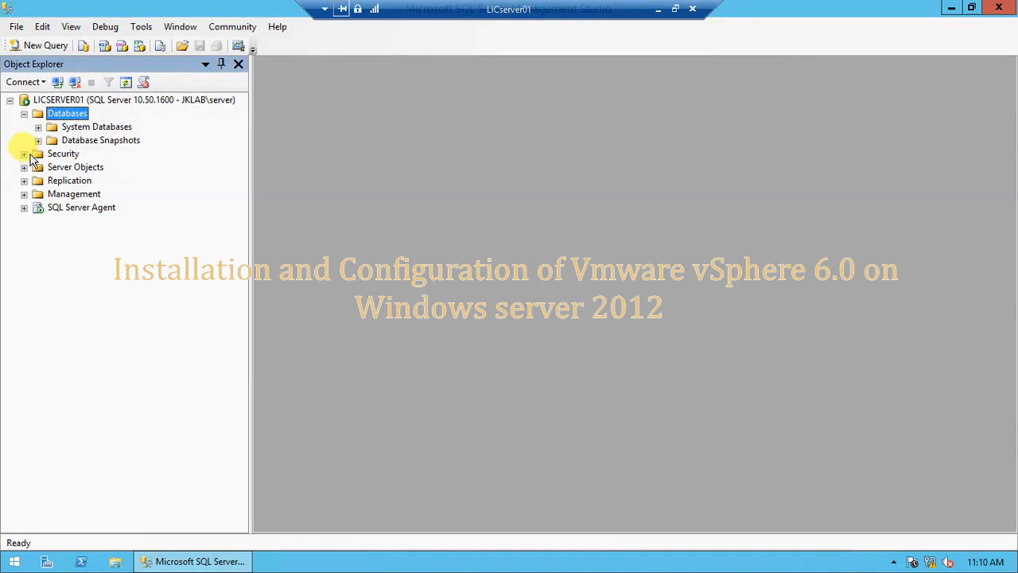
click(24, 113)
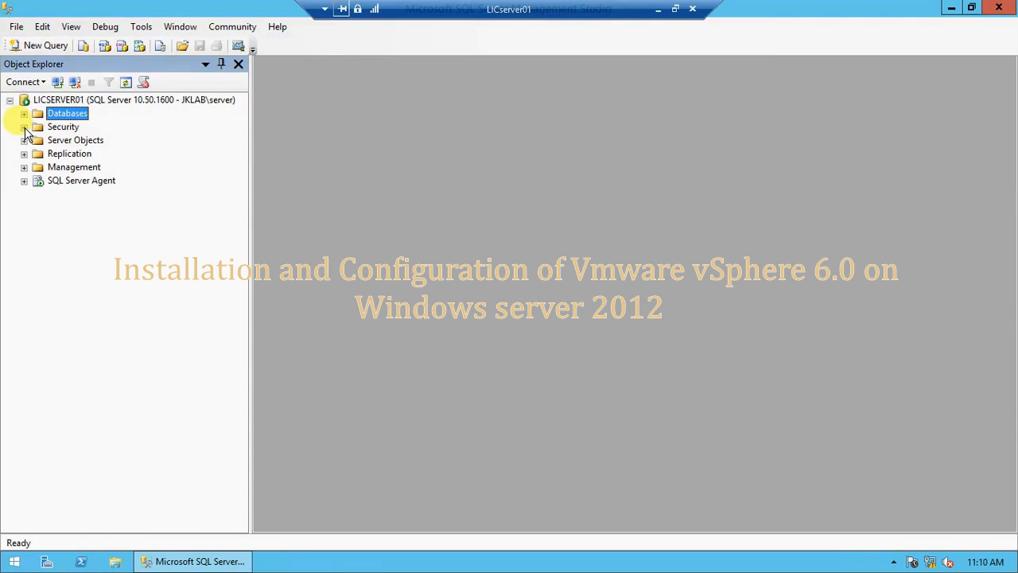
click(10, 101)
click(9, 100)
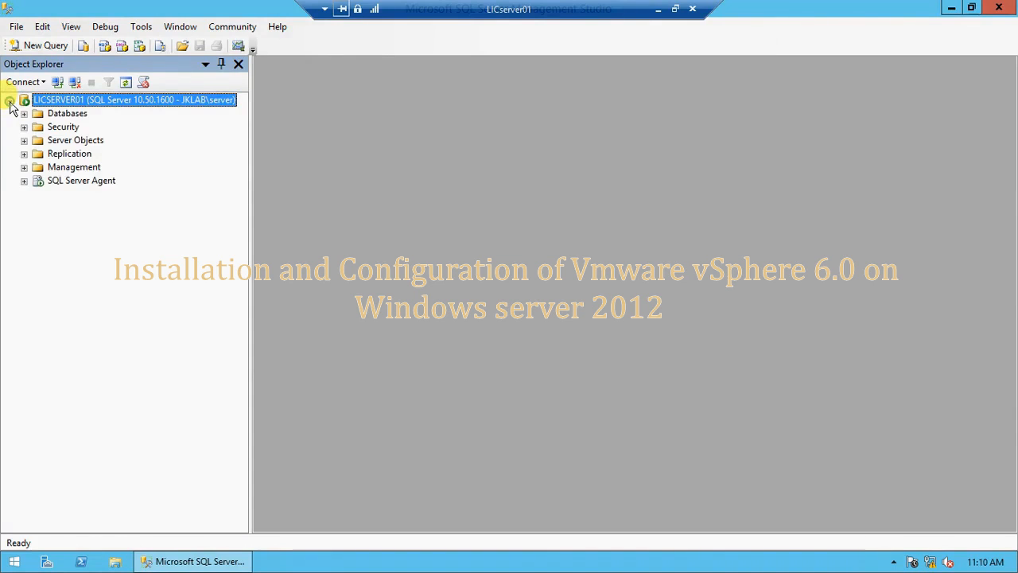
click(10, 100)
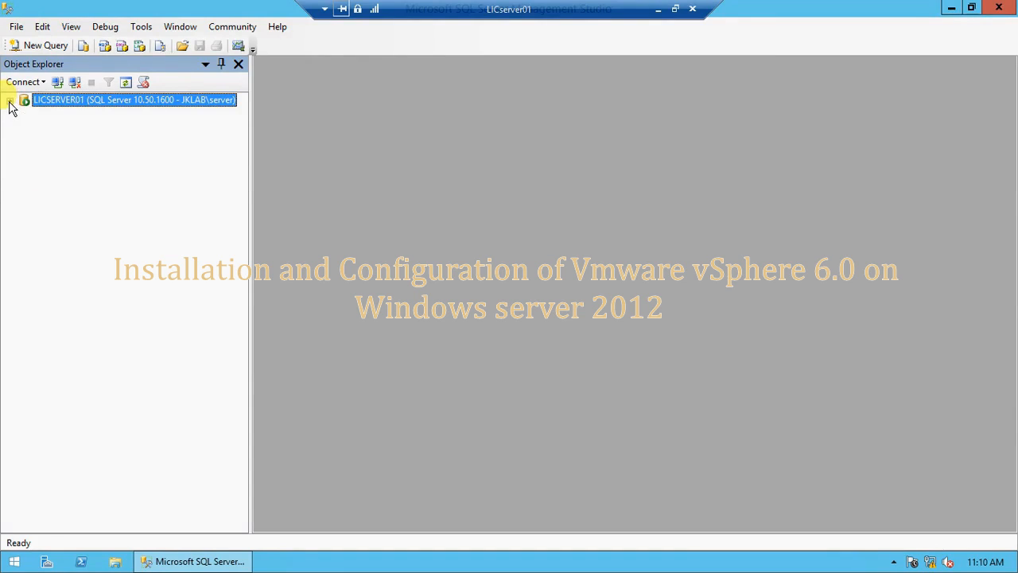
click(10, 101)
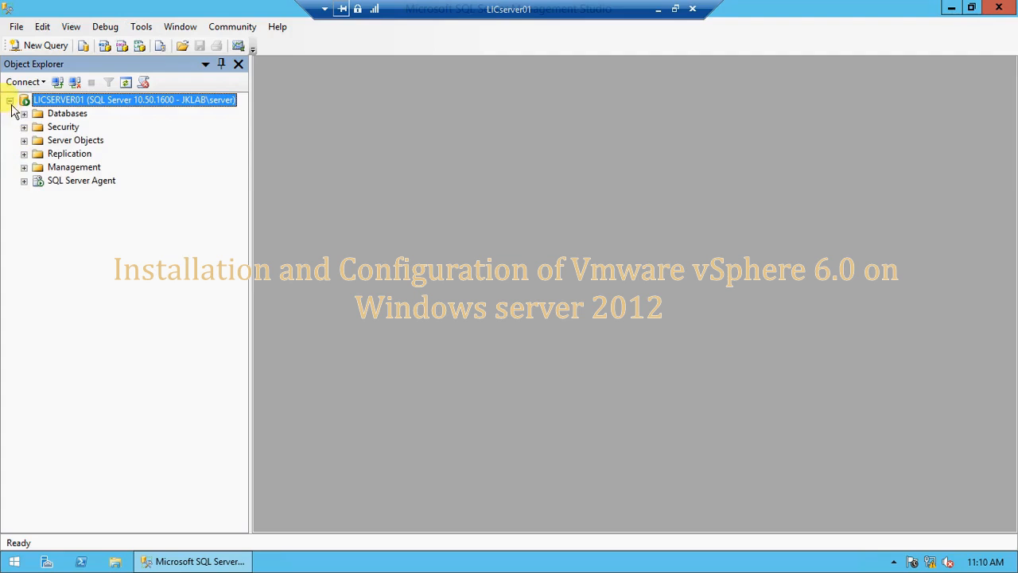
Expand the server's Security and Logins folders and start creating a new login
click(52, 129)
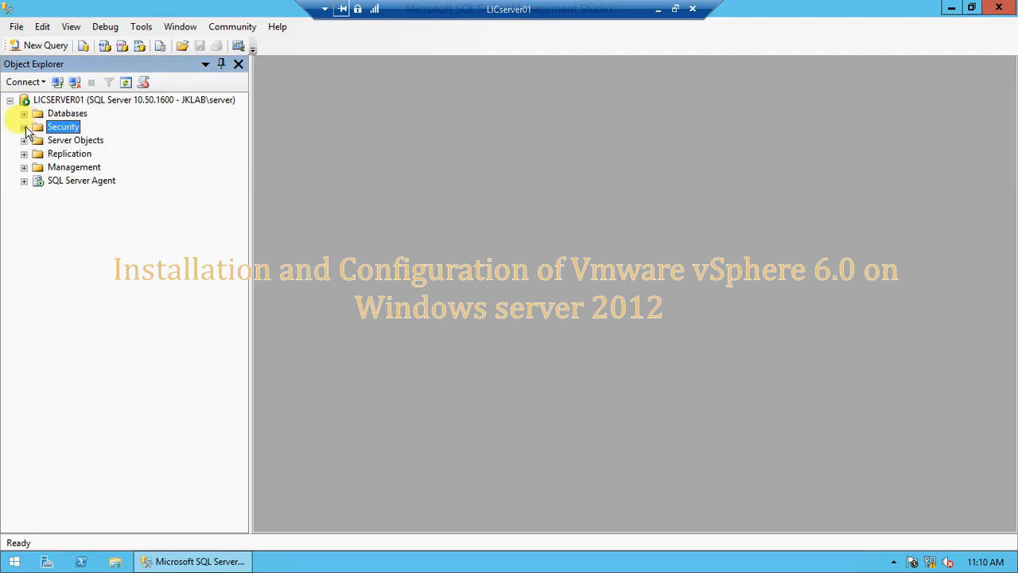
click(25, 127)
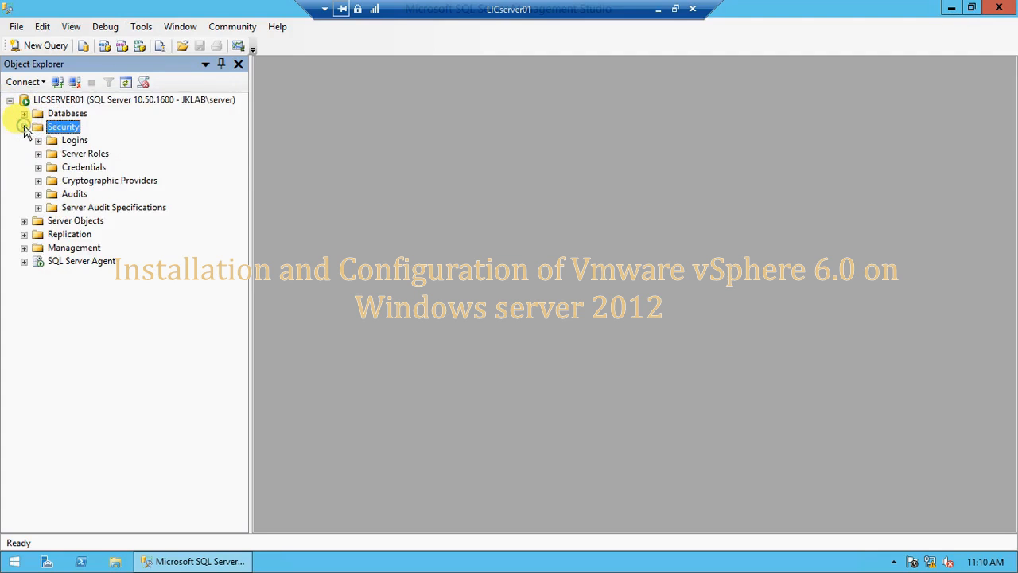
click(63, 143)
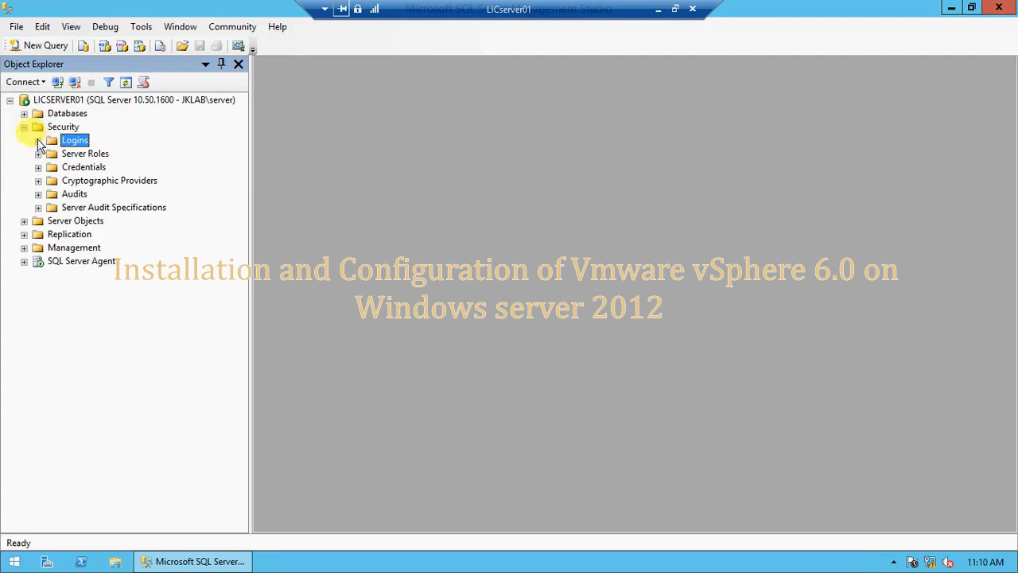
click(39, 141)
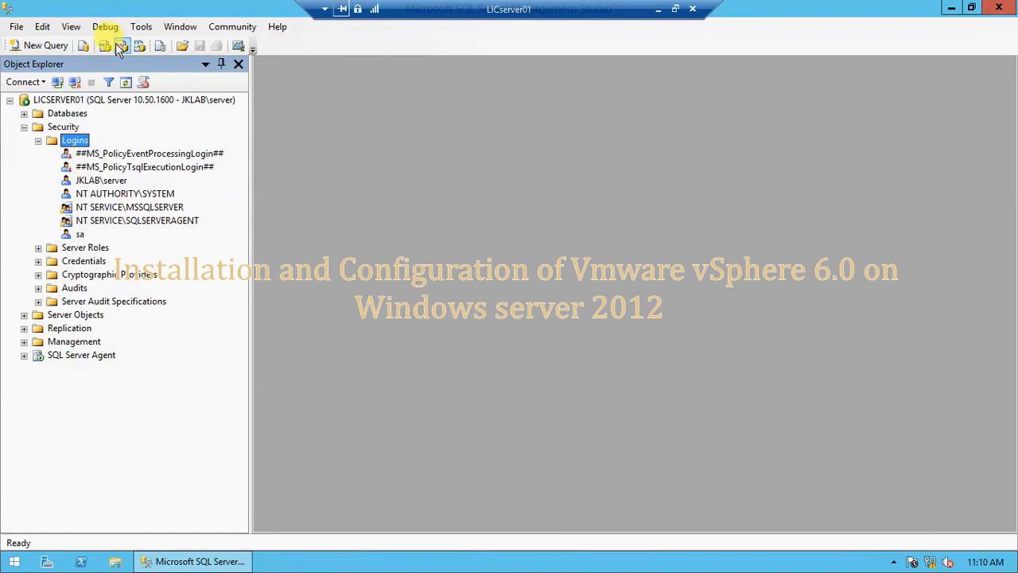
right_click(72, 144)
key(Escape)
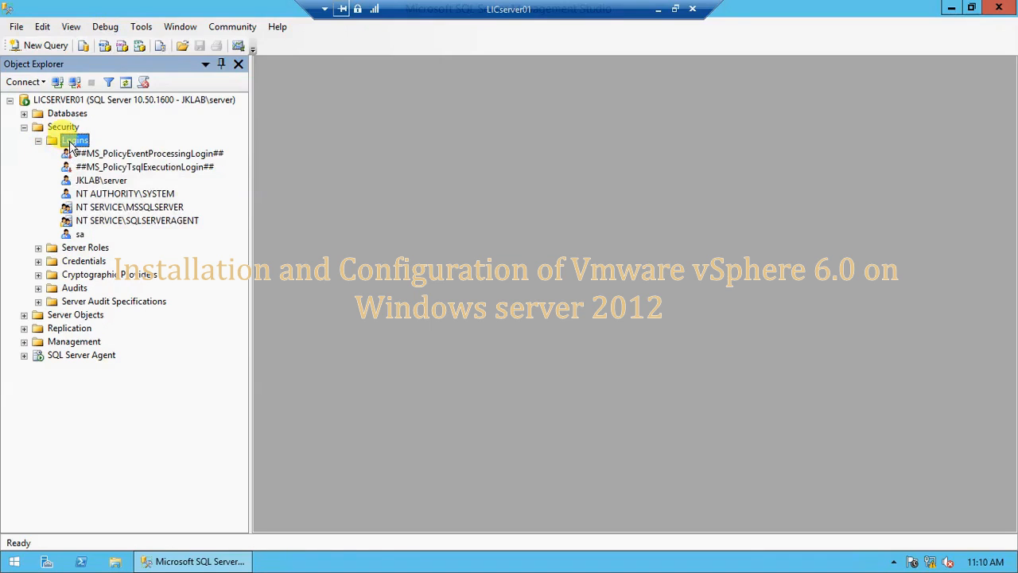
right_click(70, 144)
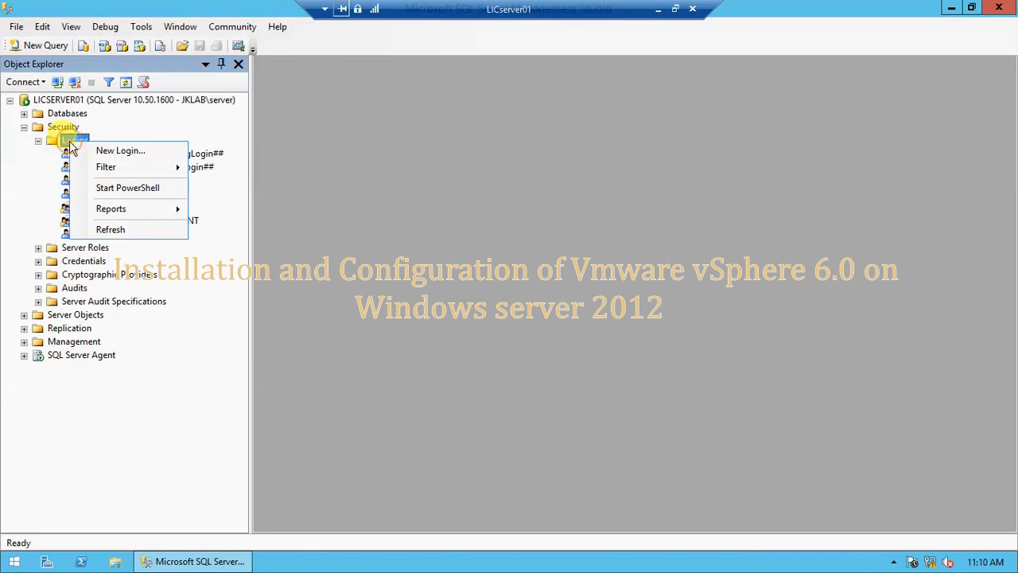
click(119, 151)
Search the JKLAB.TEST domain for the vcenter user and set it as the new login's name
click(726, 108)
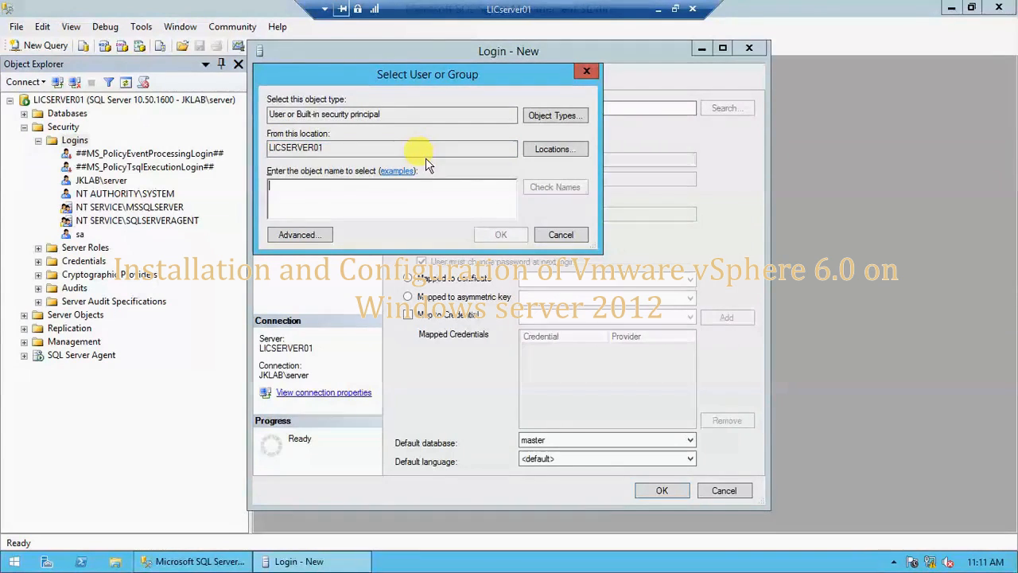
click(548, 150)
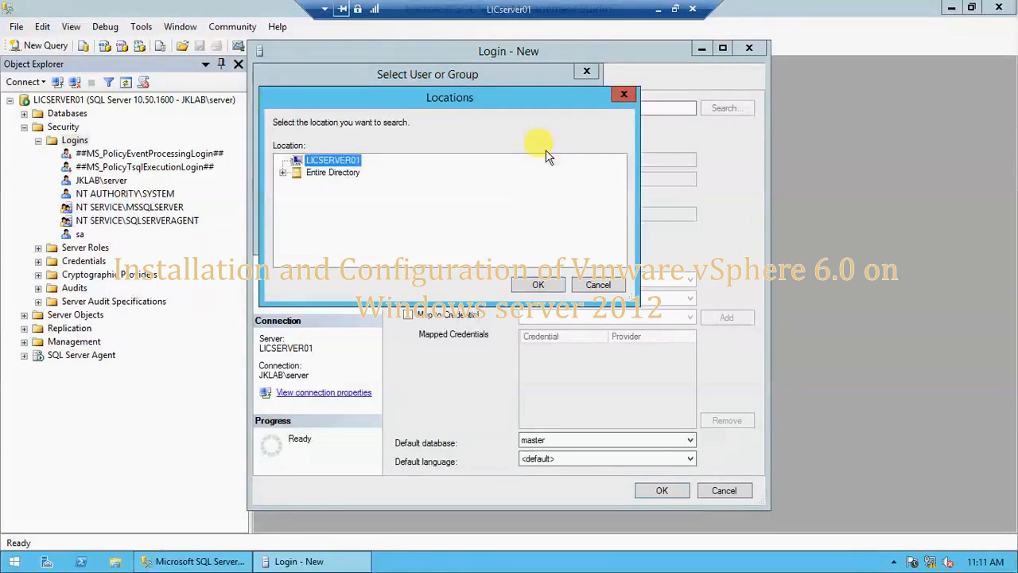
click(283, 172)
click(340, 184)
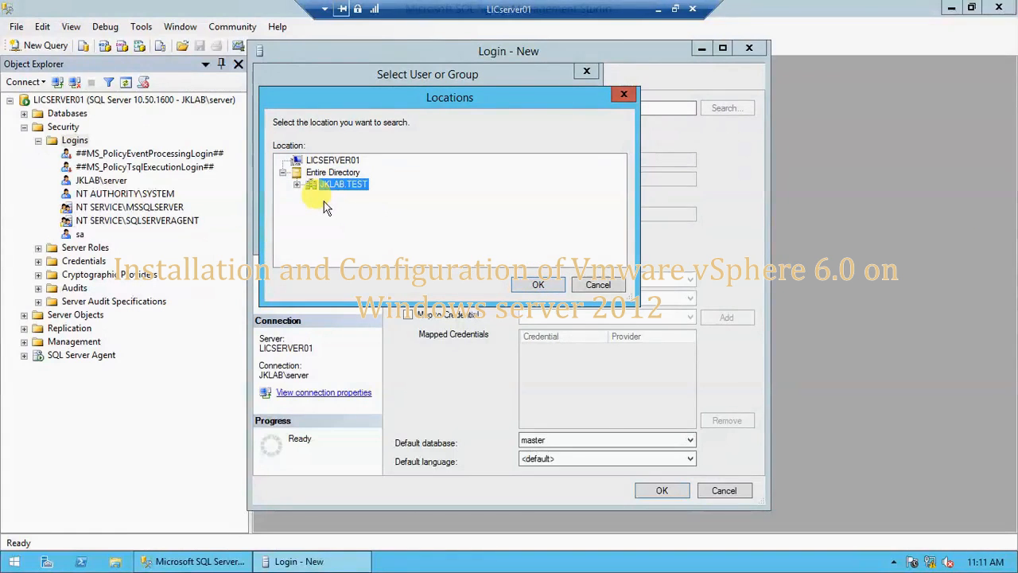
click(530, 281)
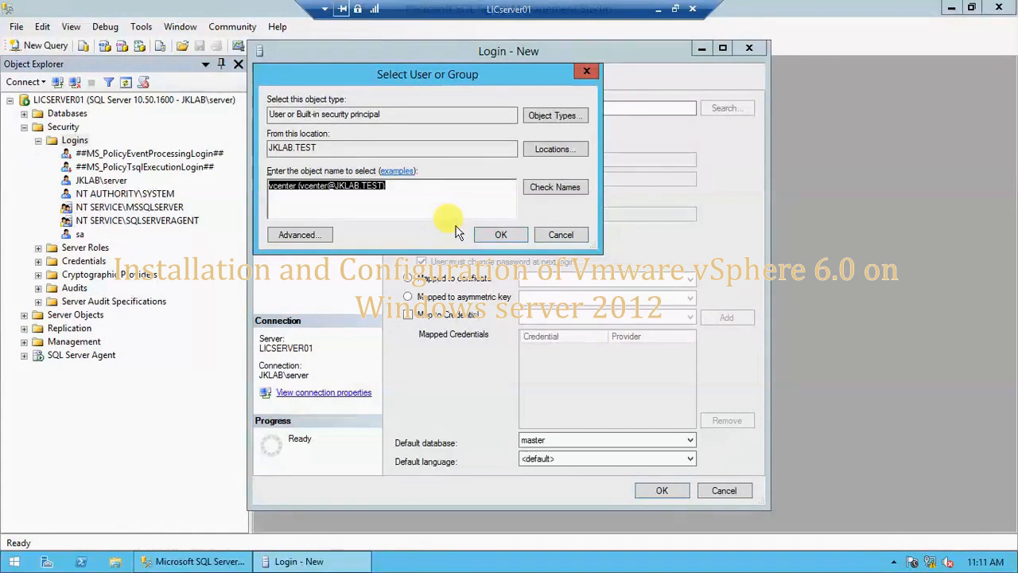
click(360, 201)
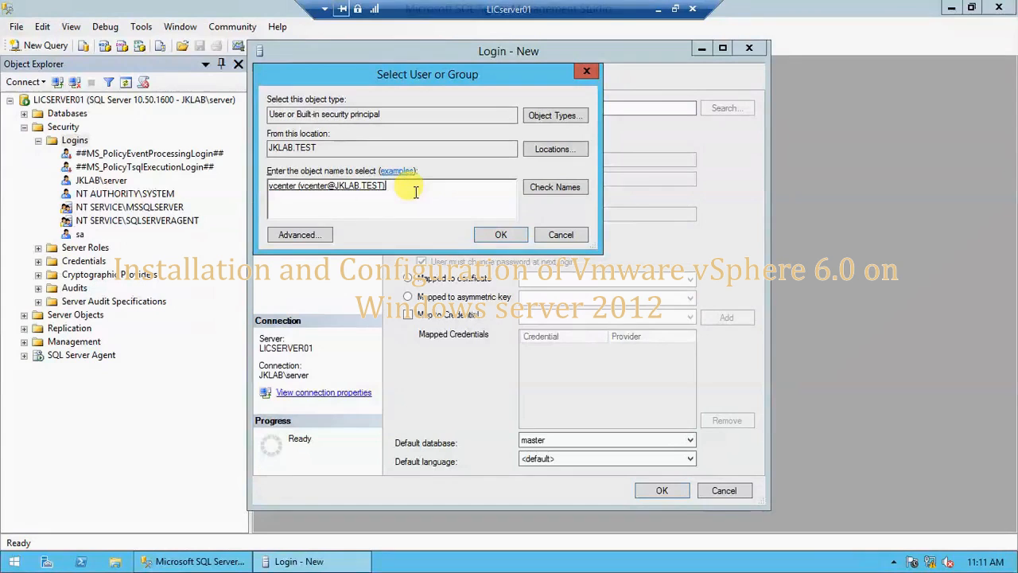
drag(409, 188, 293, 189)
click(496, 231)
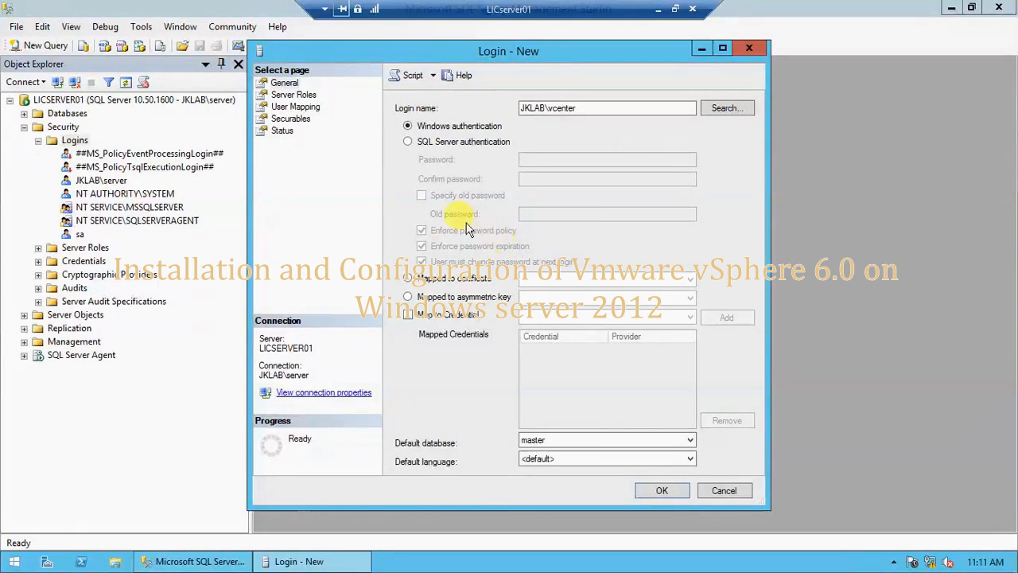
Assign the sysadmin server role to the new login, create it and select JKLAB\vcenter in the Logins list
click(293, 96)
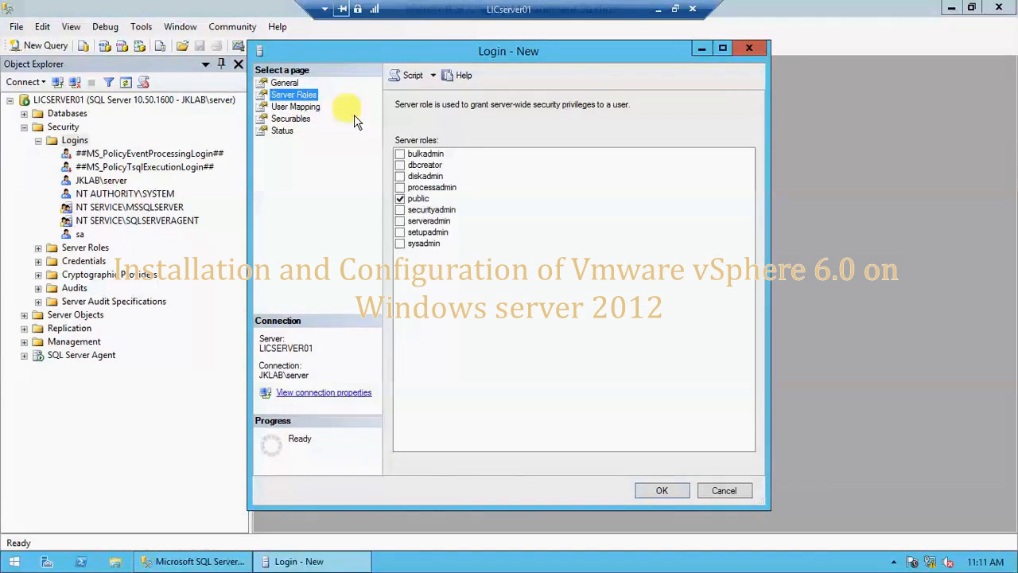
click(400, 242)
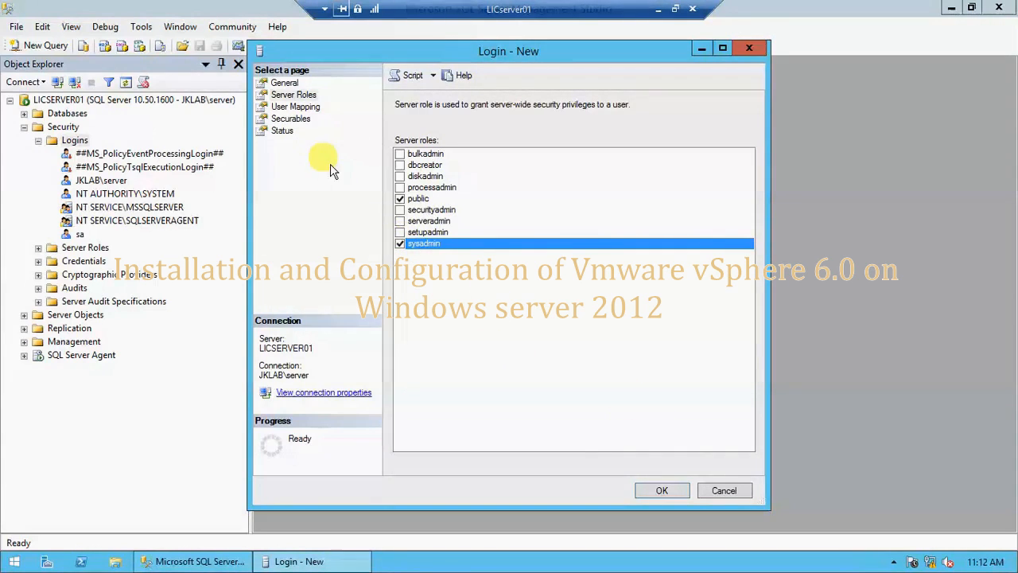
click(661, 489)
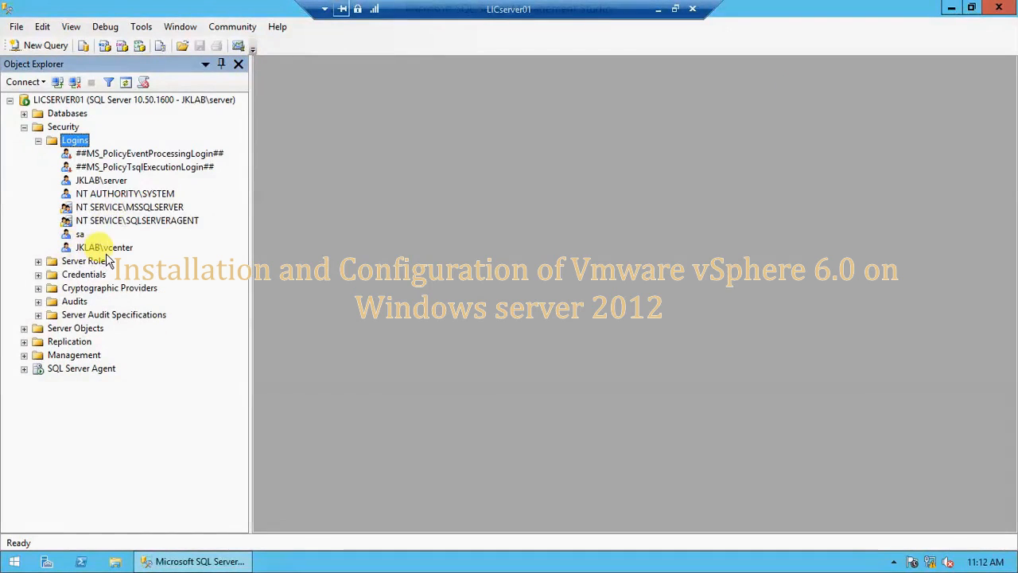
click(102, 250)
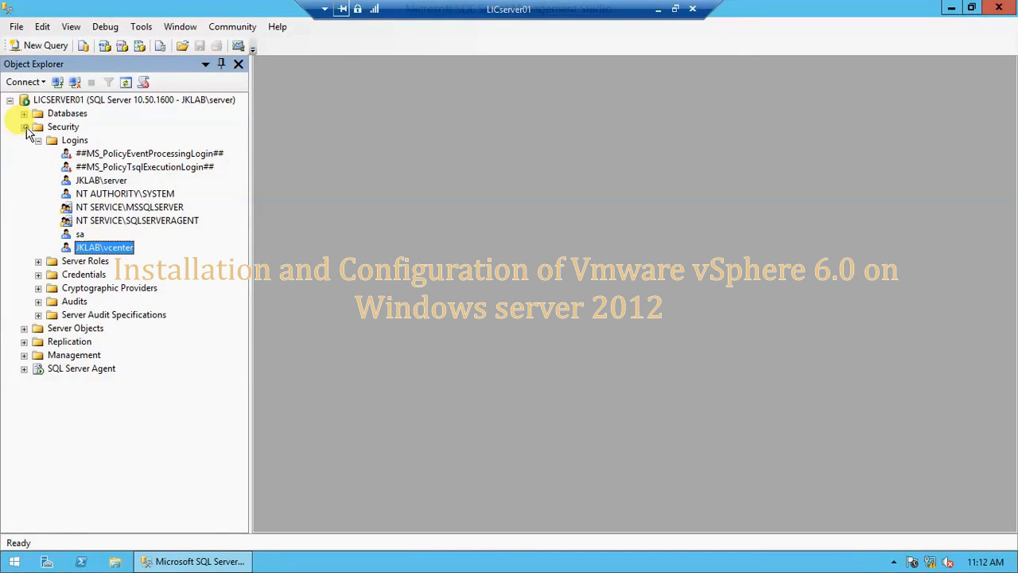
Collapse the Security folder and expand the Databases folder of LICSERVER01 in Object Explorer
click(25, 127)
click(25, 128)
click(26, 128)
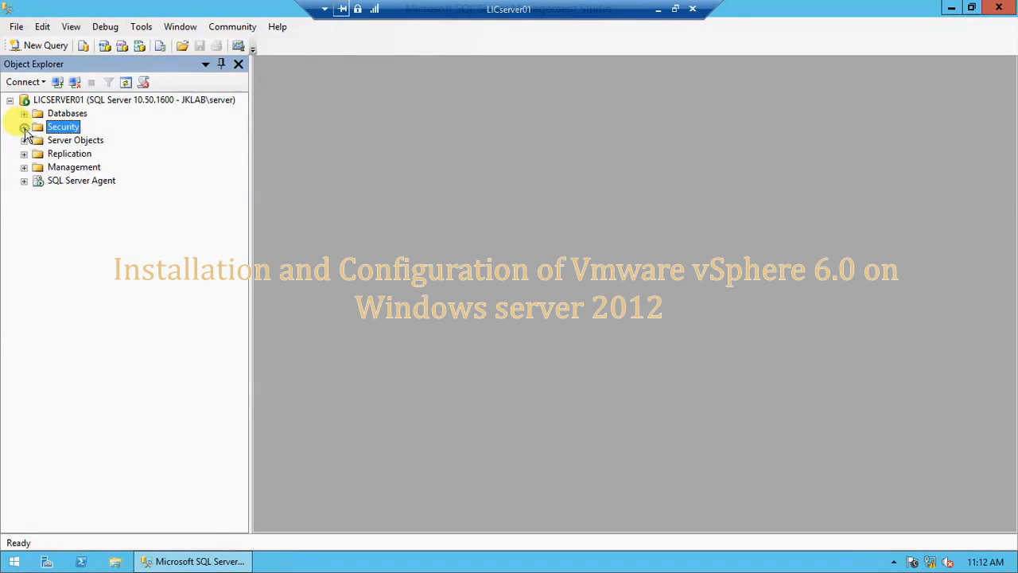
double_click(63, 115)
click(67, 140)
click(38, 113)
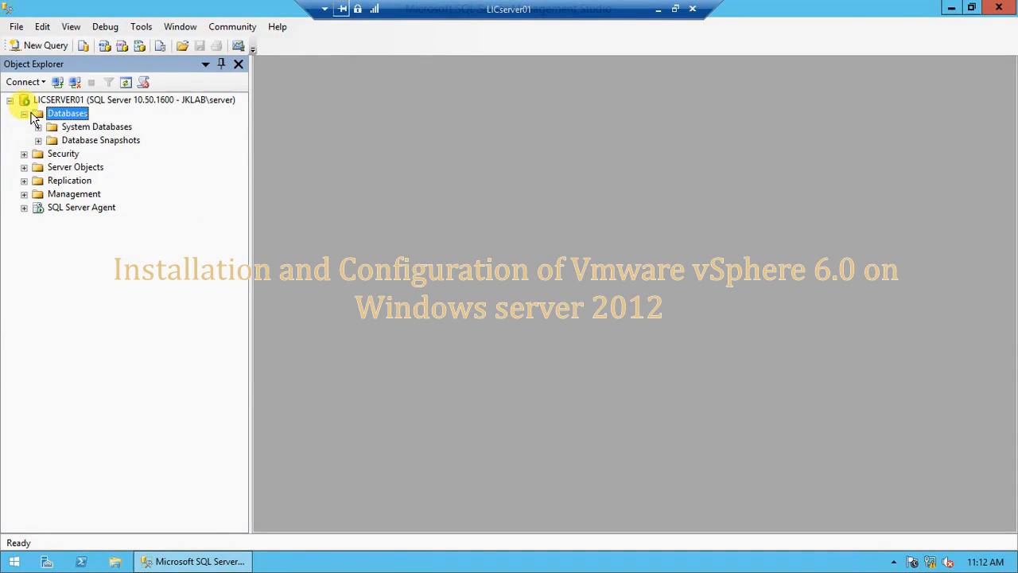
click(24, 113)
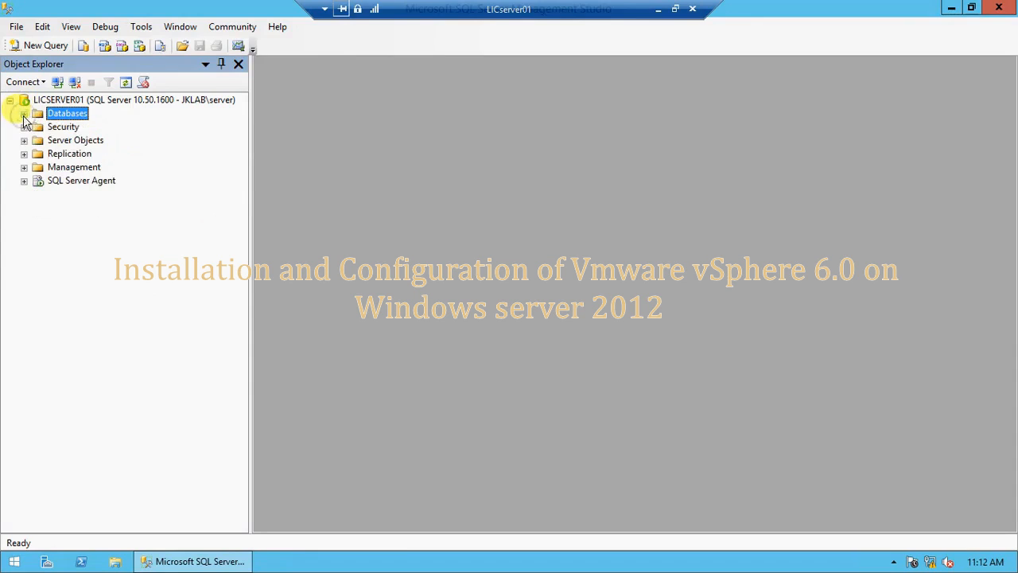
click(24, 116)
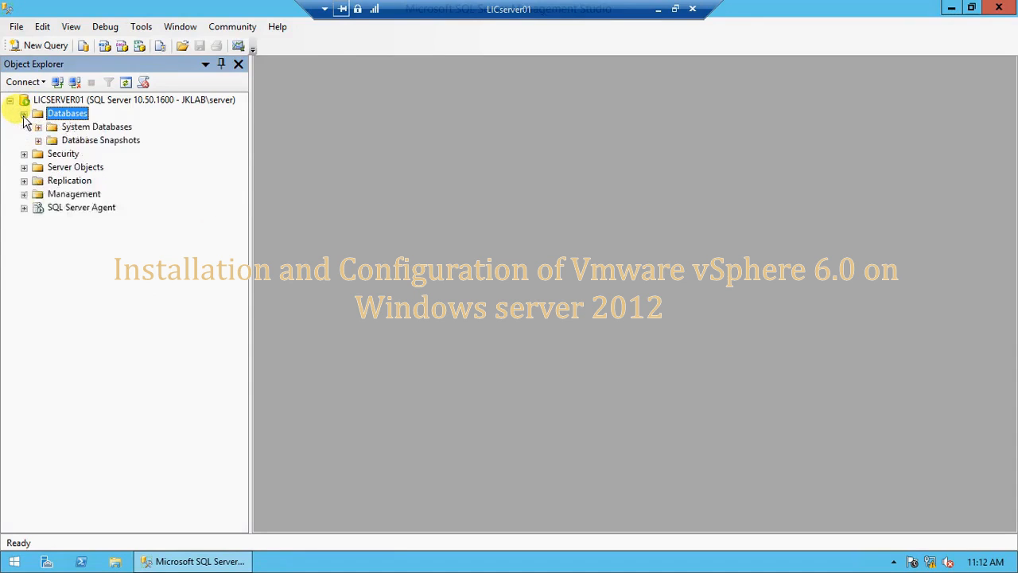
Start a new database on LICSERVER01 and name it VCDB
right_click(77, 119)
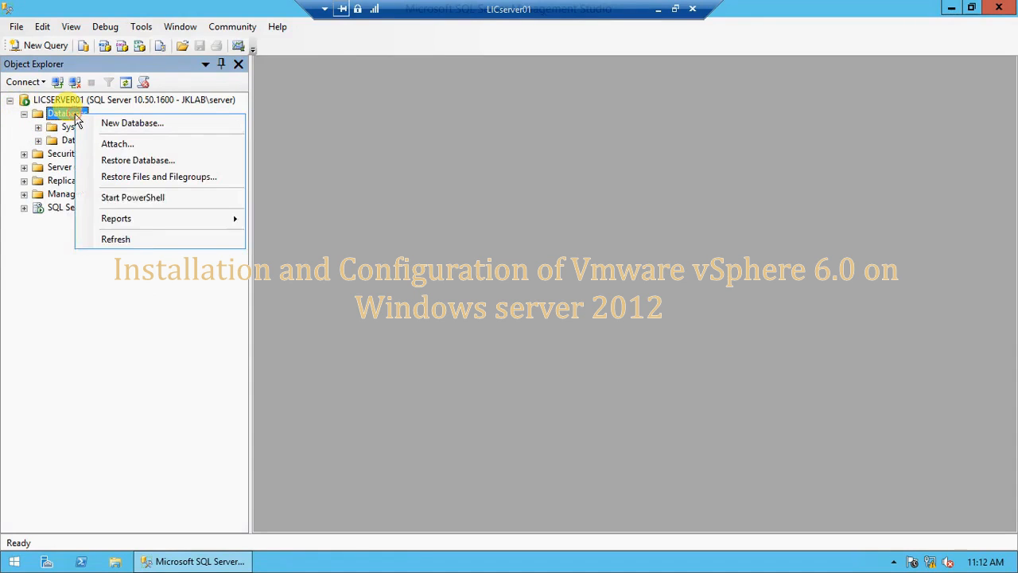
click(135, 124)
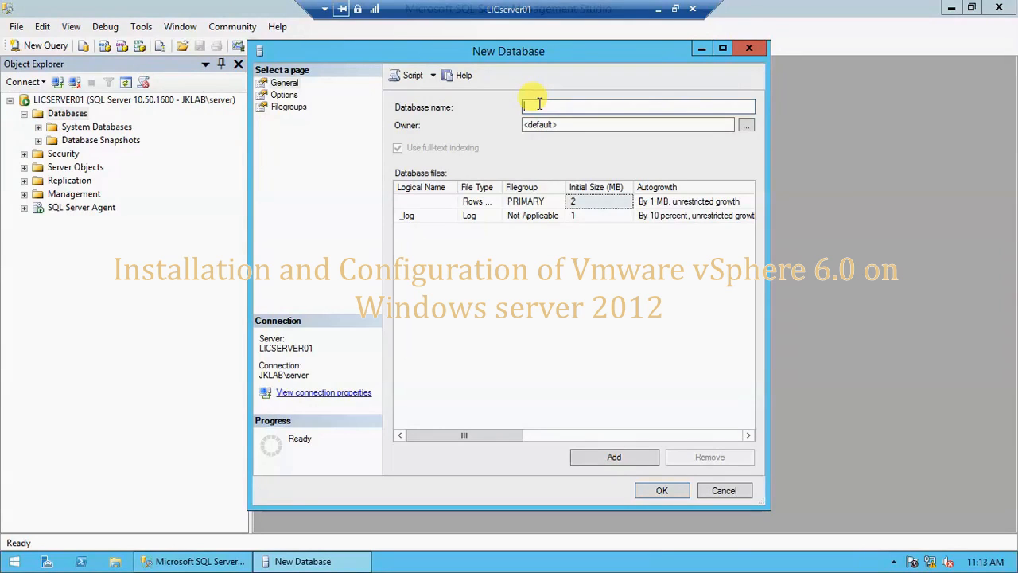
text(VCDB)
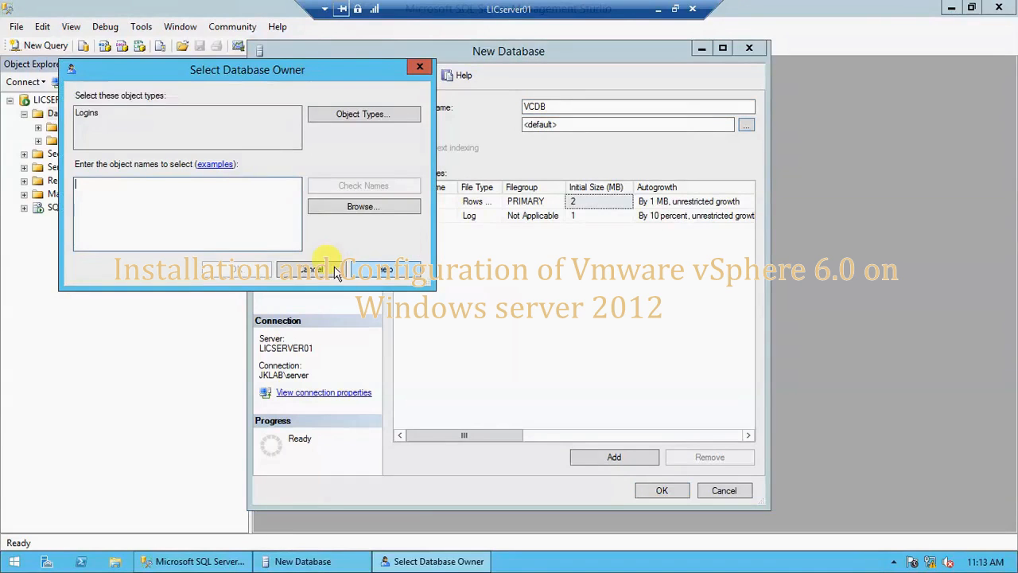
click(328, 266)
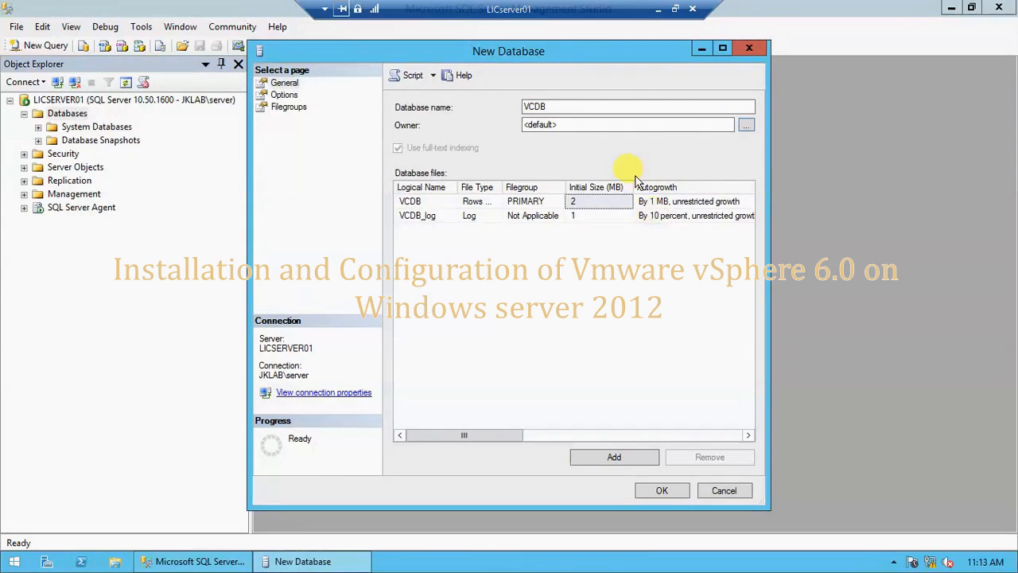
Browse the existing logins and set JKLAB\vcenter as the owner of the new database
click(747, 128)
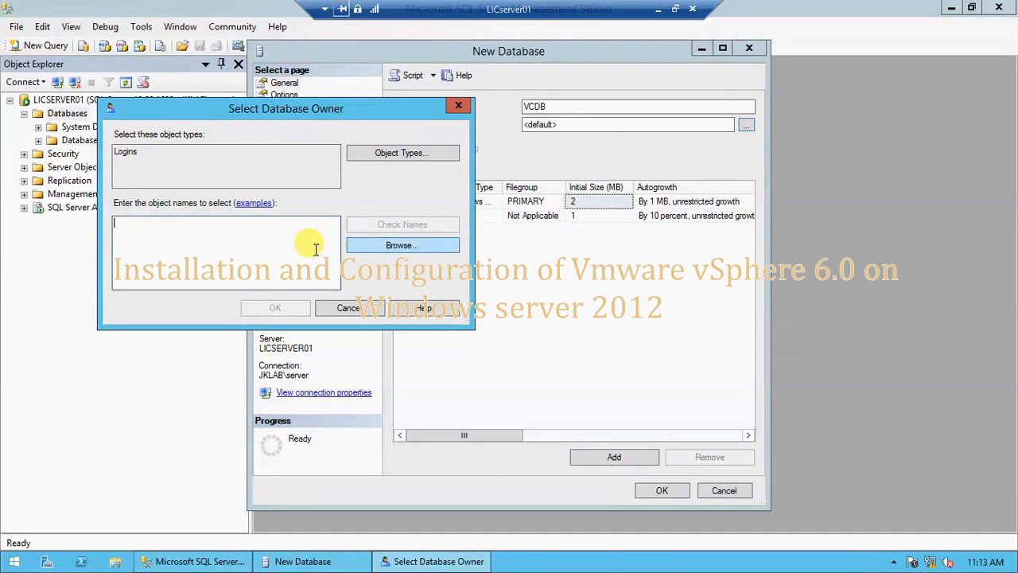
click(398, 246)
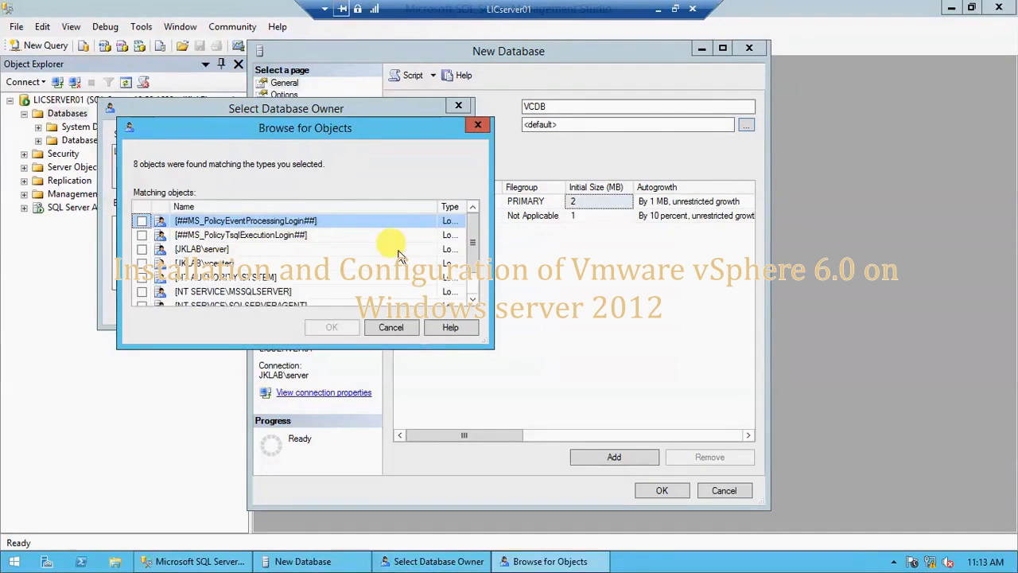
click(475, 251)
click(474, 226)
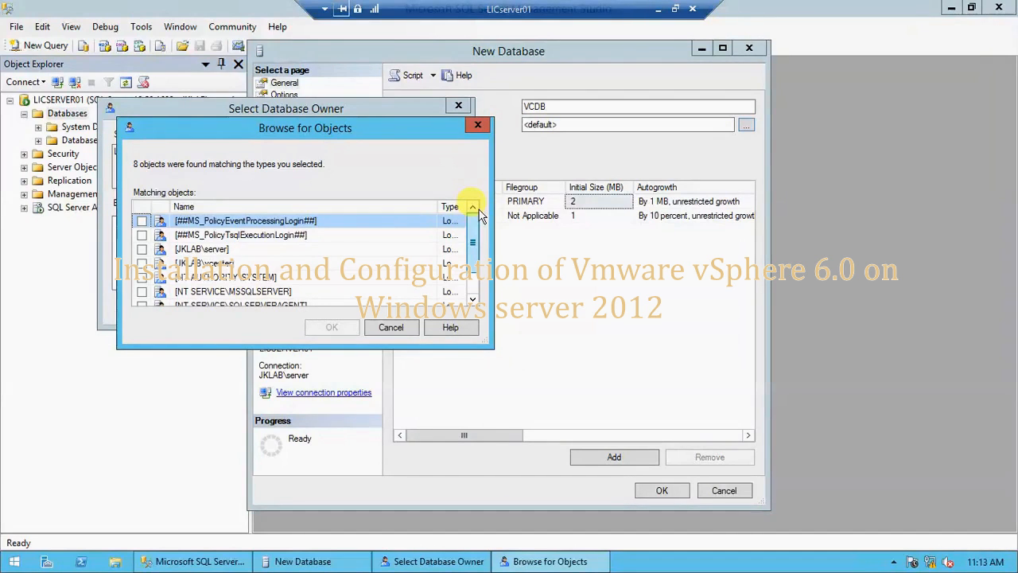
click(142, 263)
click(332, 326)
click(270, 307)
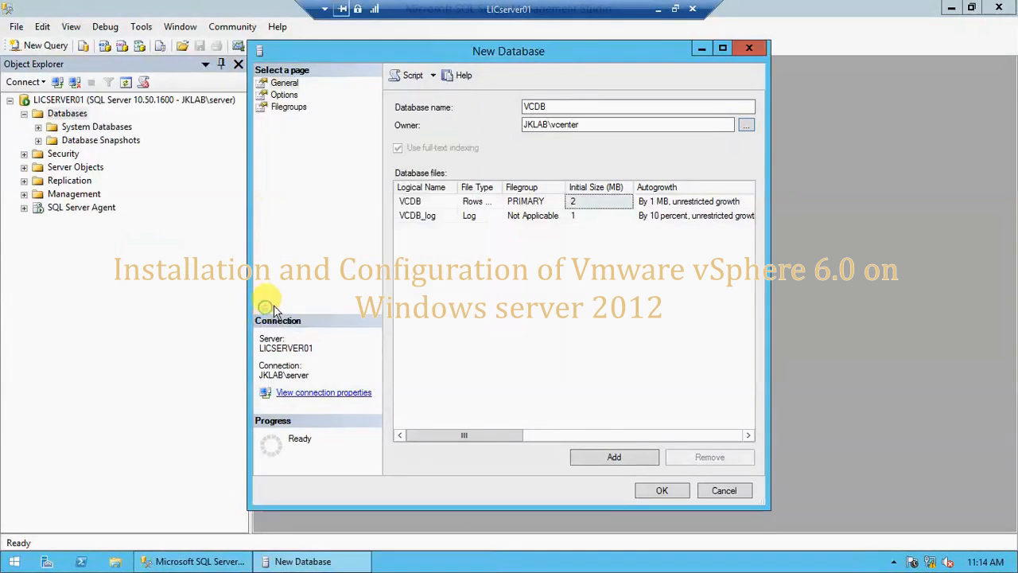
Check the Options page, create the VCDB database with its default file settings and select it under Databases
click(285, 95)
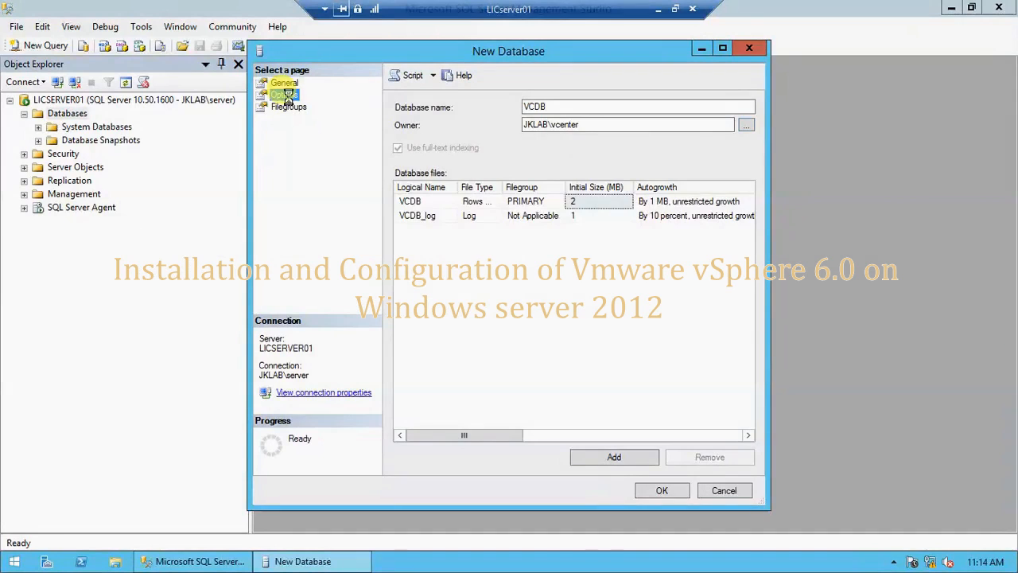
click(284, 82)
click(654, 490)
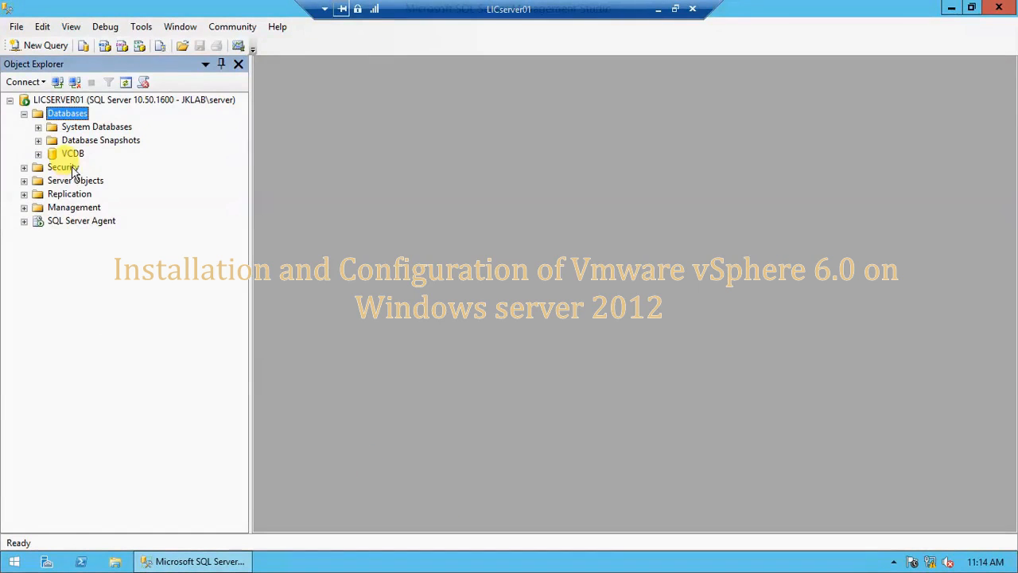
click(49, 154)
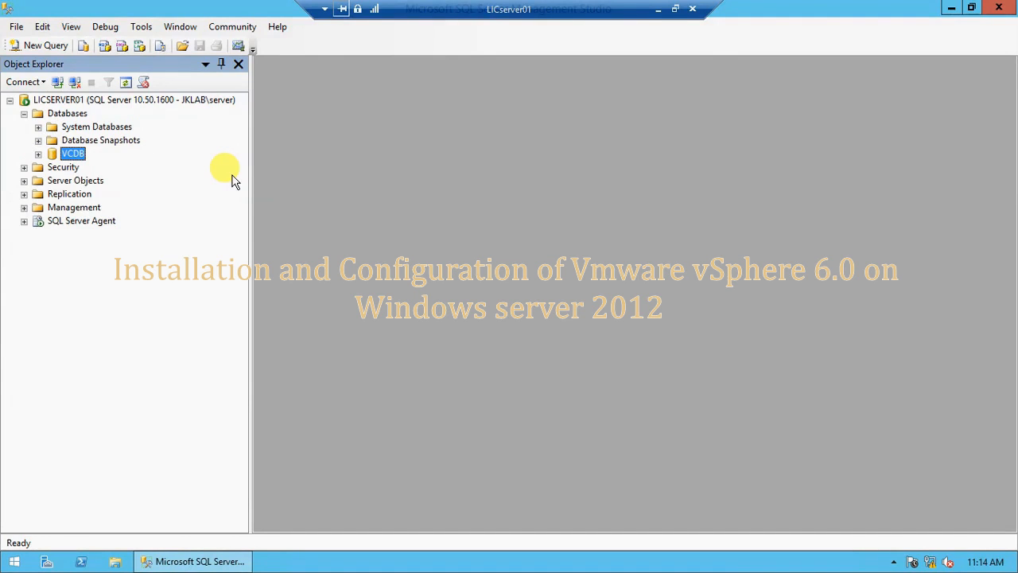
Leave the LICserver01 remote session and switch to the vcenter01 remote desktop session
click(658, 10)
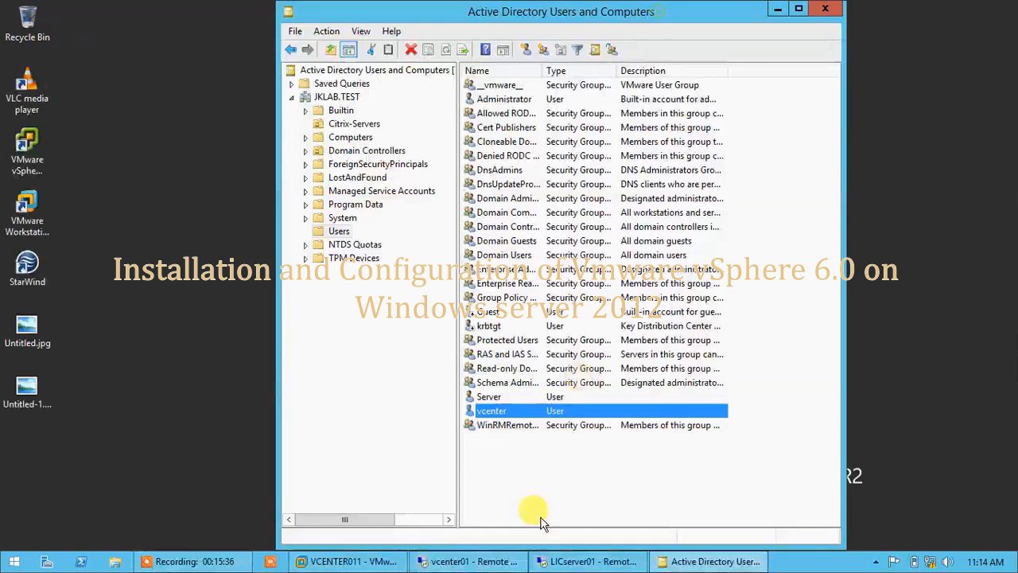
click(465, 561)
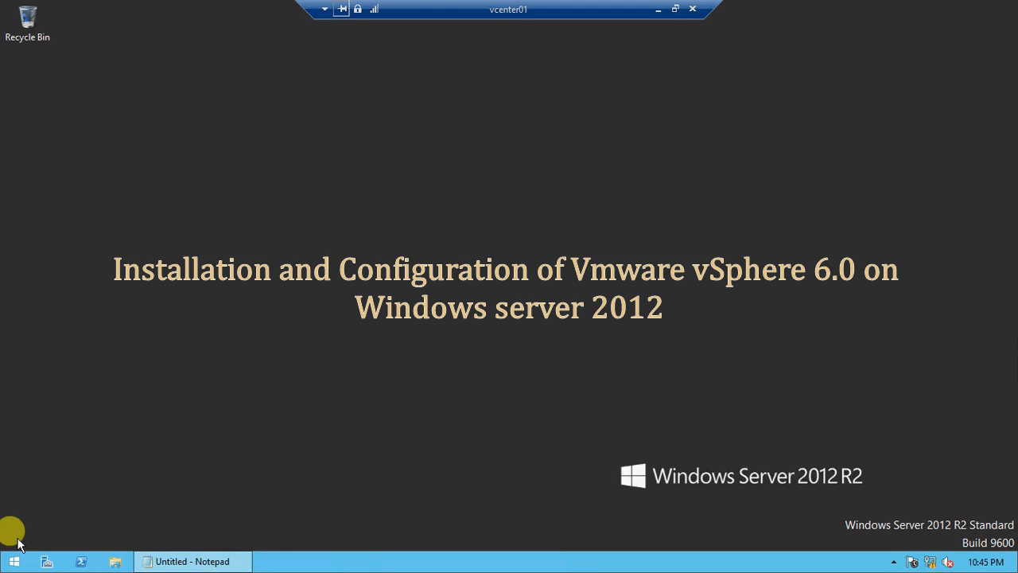
key(super+r)
text(\\)
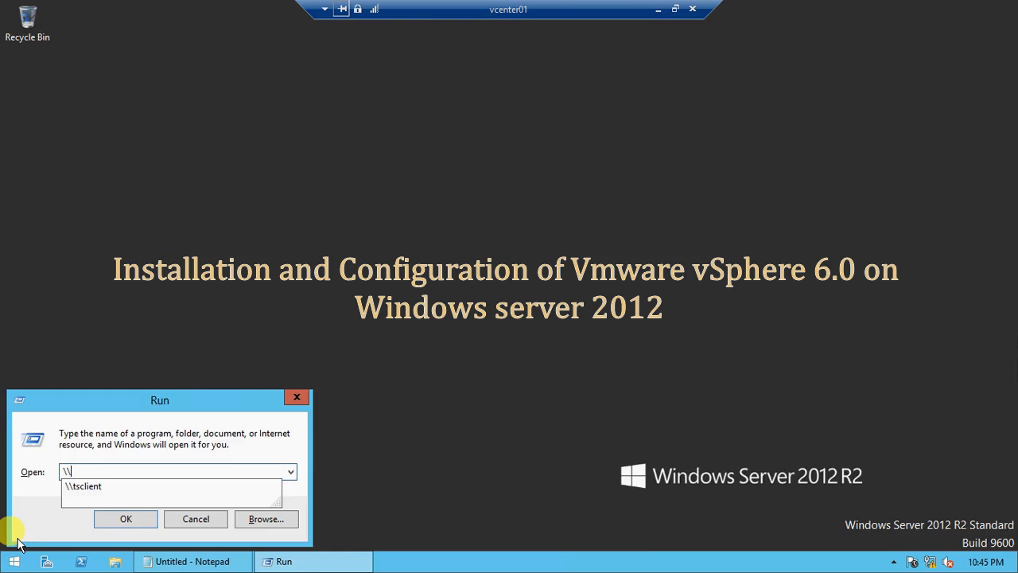
click(192, 518)
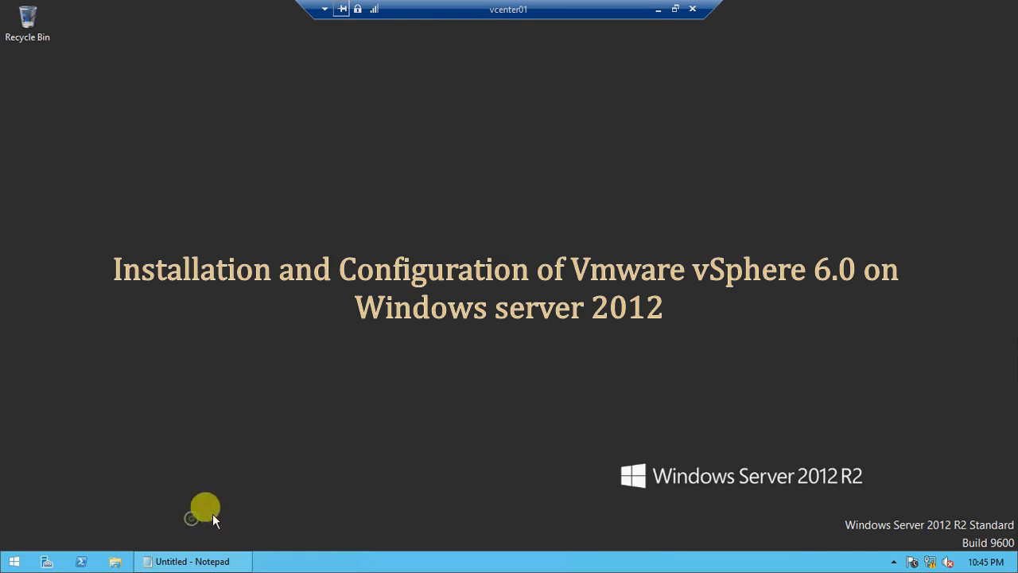
Open the OS\SQL-Tools folder on the network share \\192.168.1.1\F$
click(10, 558)
key(super+r)
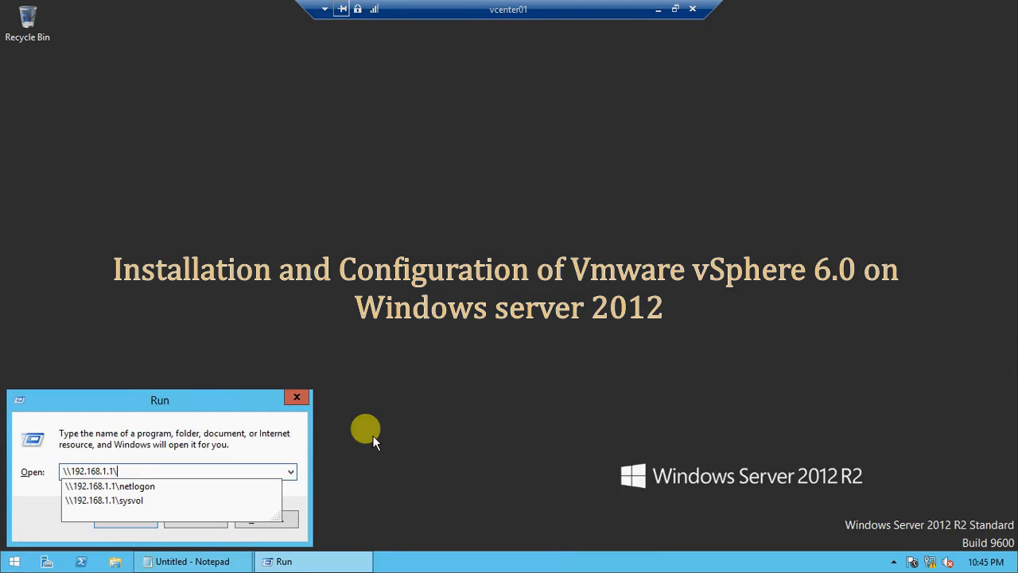
text(F$)
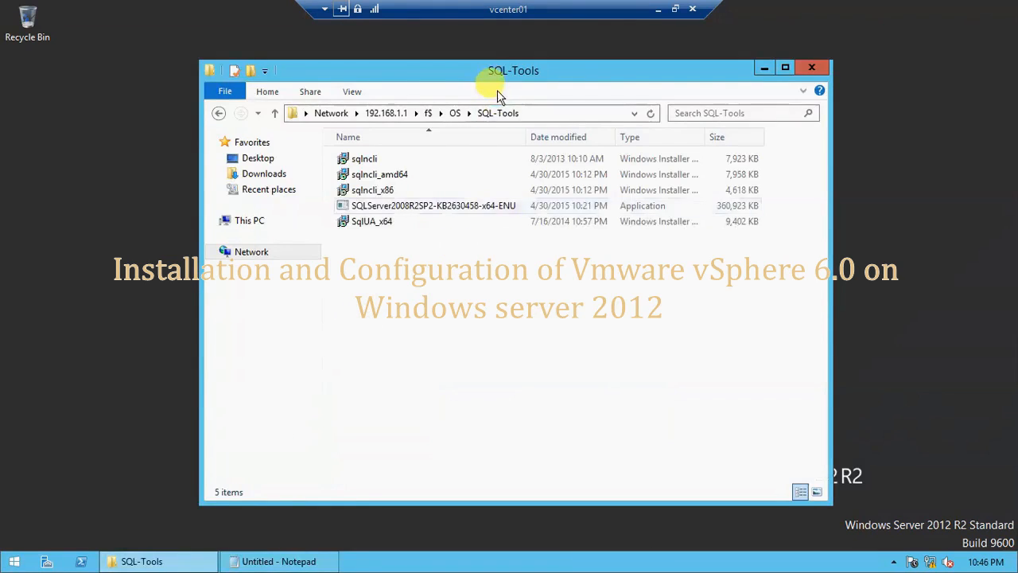
Return to the vcenter01 session and run the sqlncli installer from the SQL-Tools folder, allowing the unverified file
double_click(488, 18)
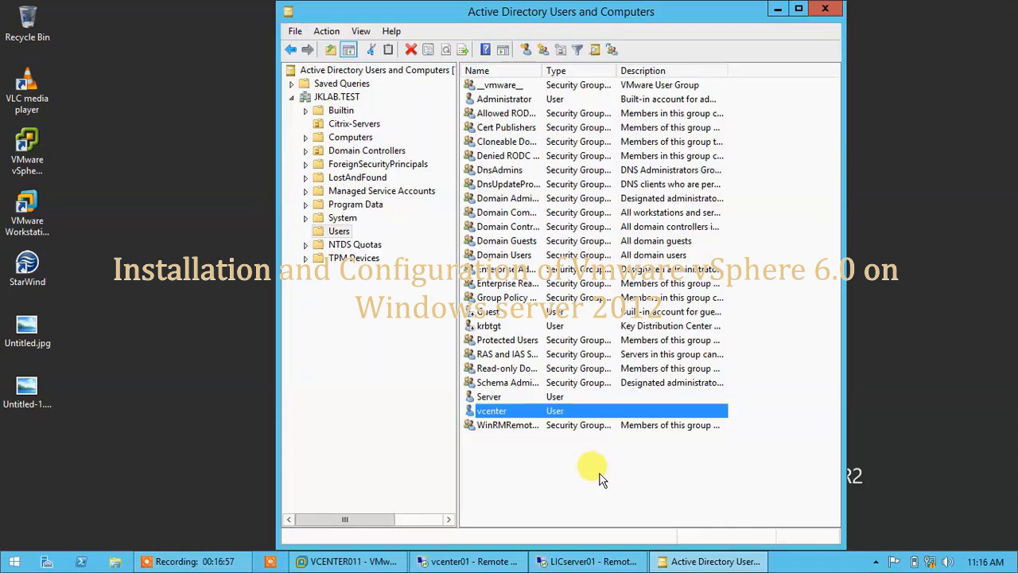
click(469, 560)
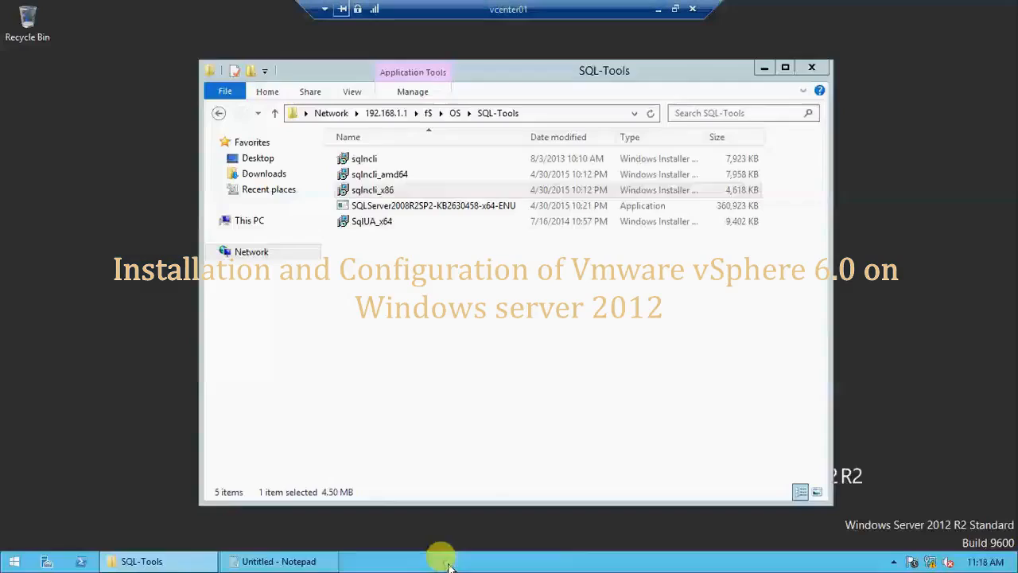
click(360, 158)
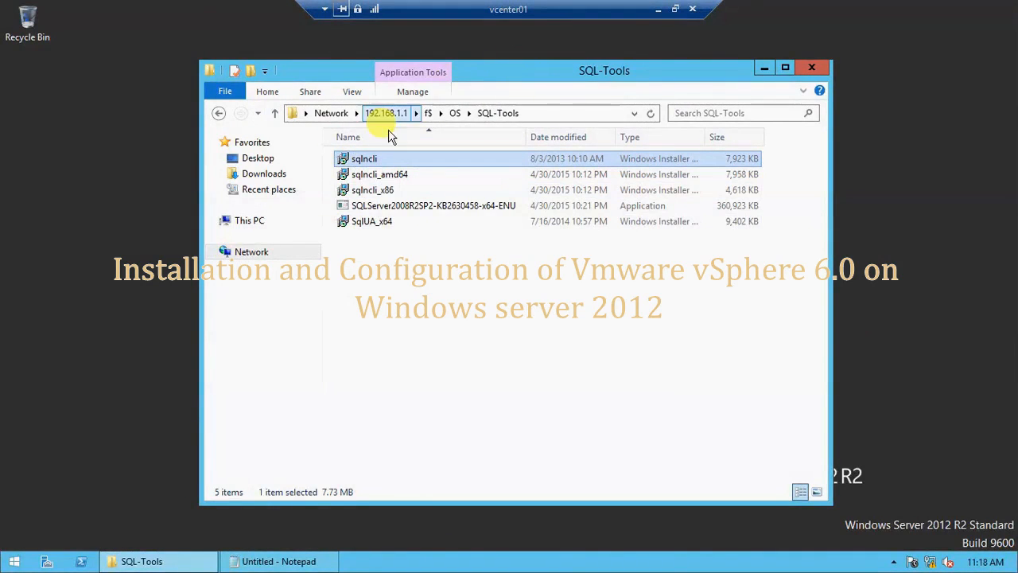
right_click(358, 159)
click(384, 168)
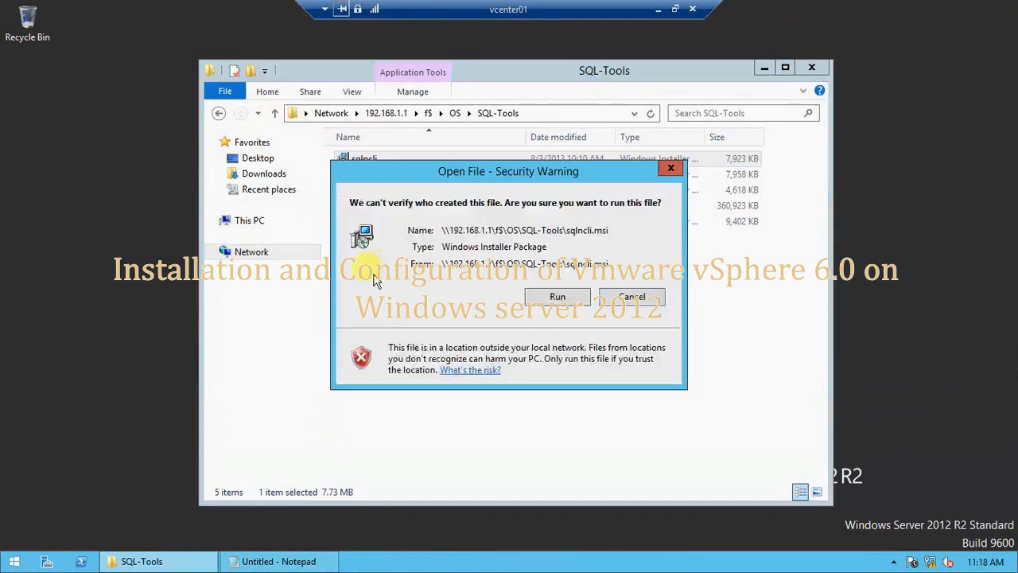
click(557, 296)
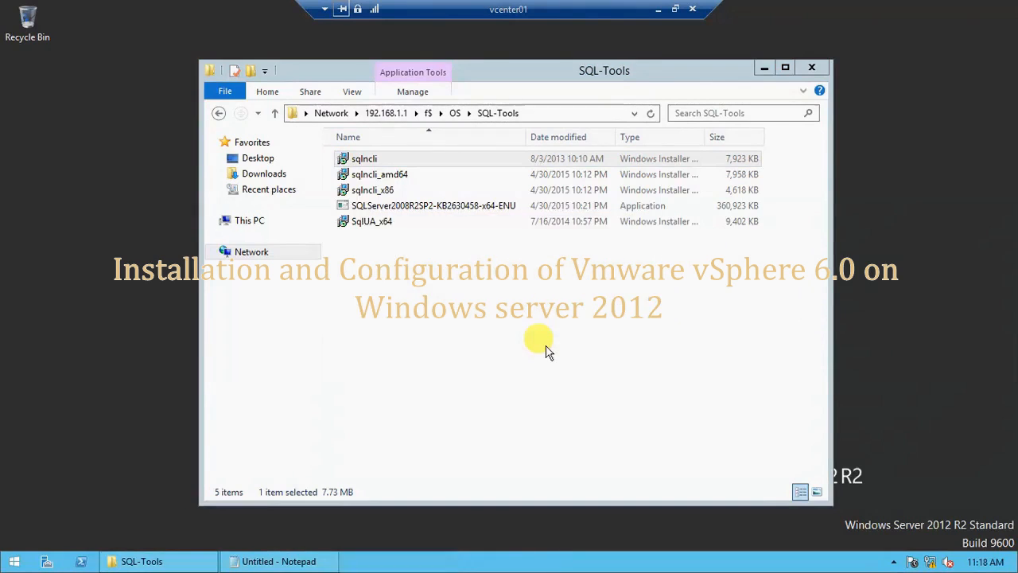
Accept the license terms and complete the SQL Server 2008 R2 Native Client installation
click(561, 401)
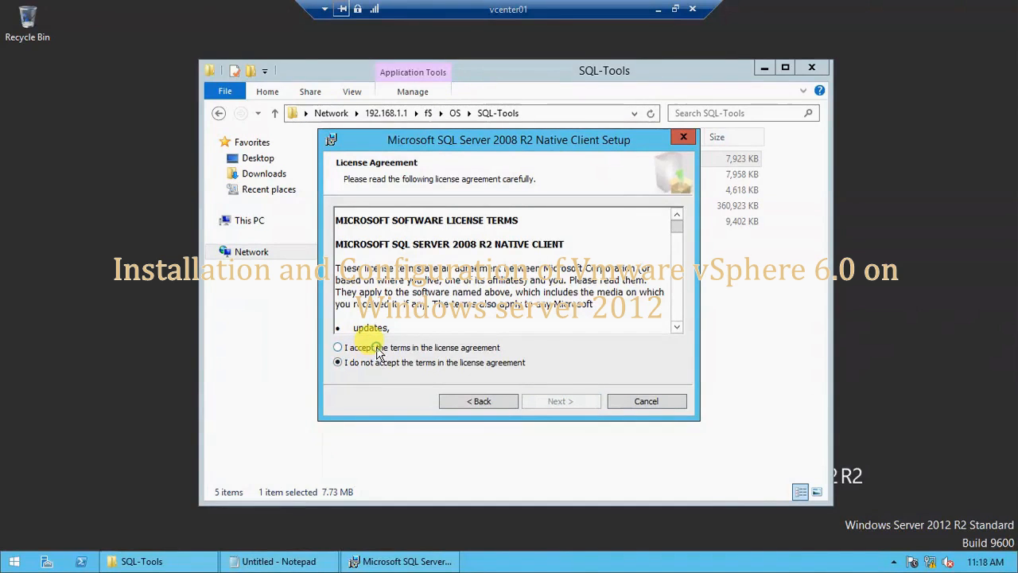
click(373, 347)
click(557, 398)
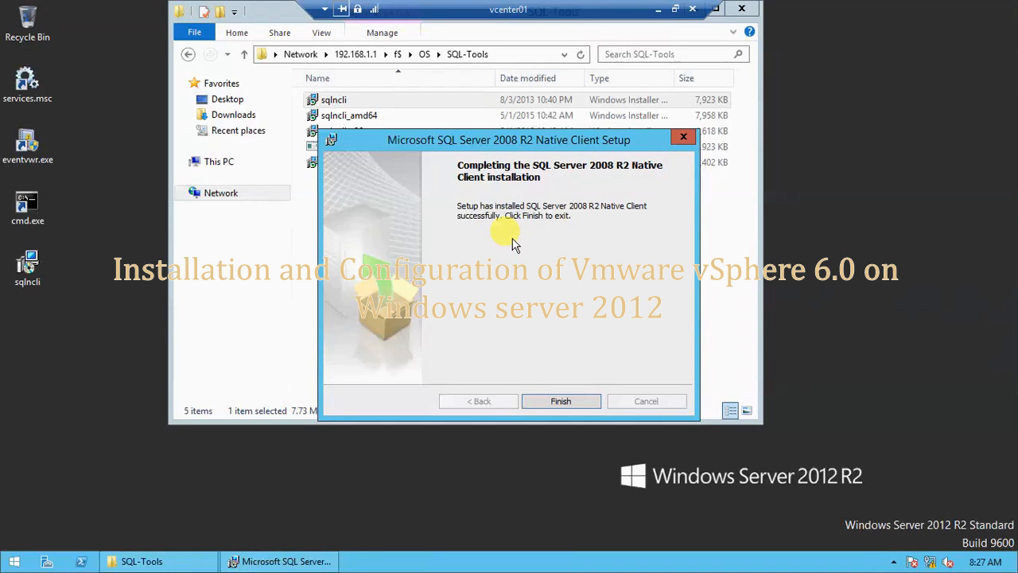
click(561, 402)
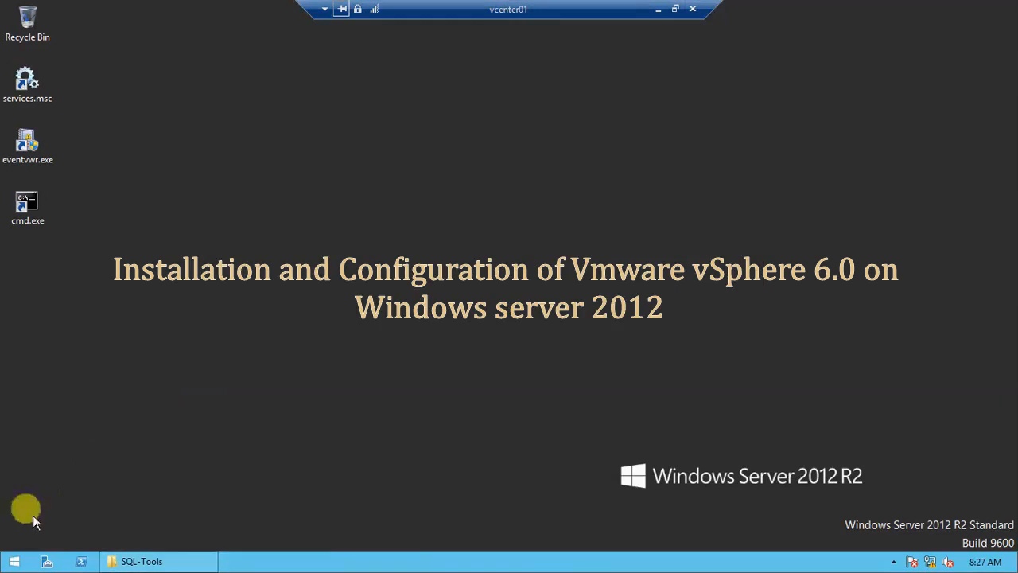
Search for ODBC Data Sources (64-bit), open it and show the System DSN data sources
click(16, 562)
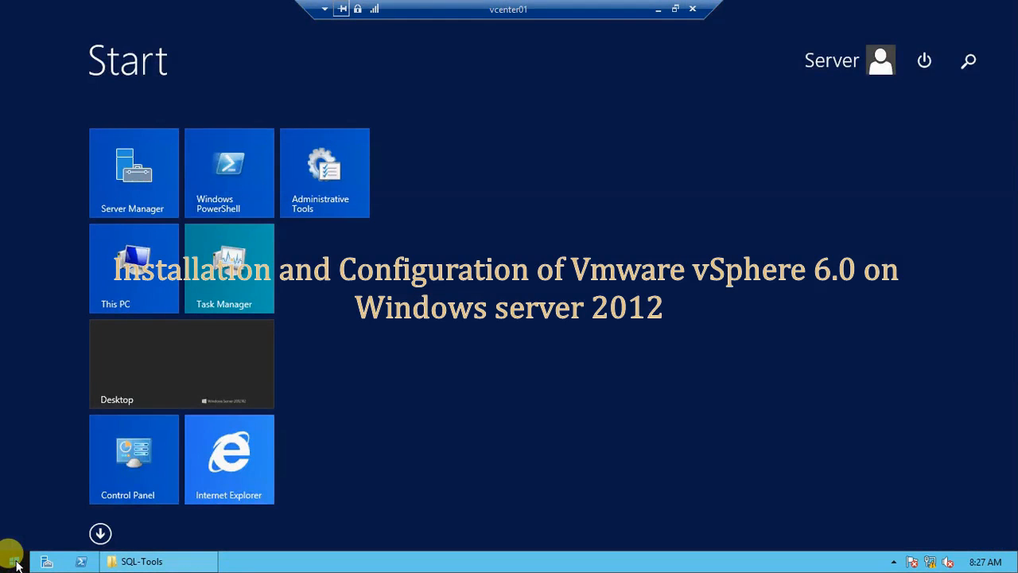
text(odbc Data Sources (64-bit)
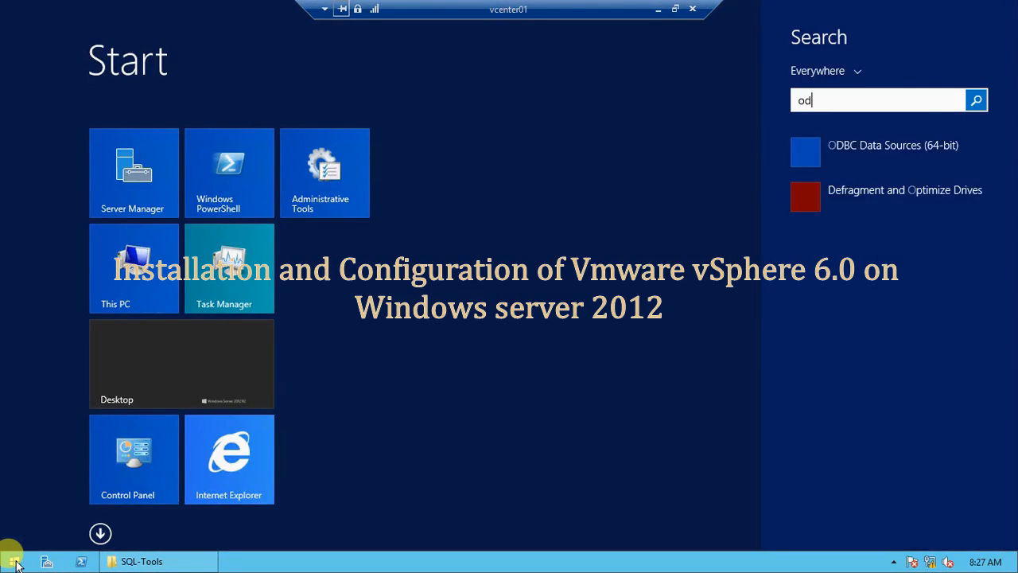
click(894, 155)
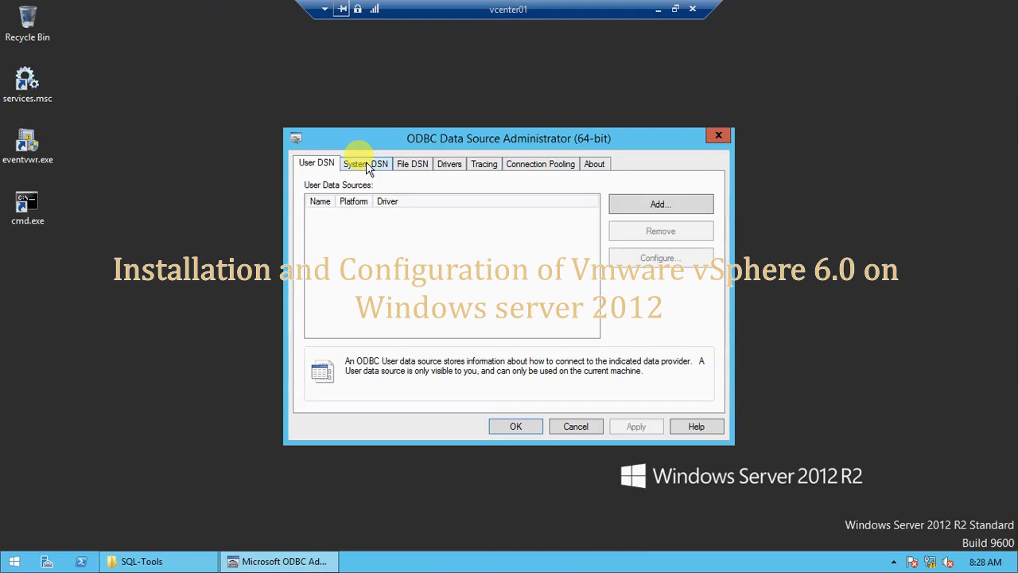
click(368, 164)
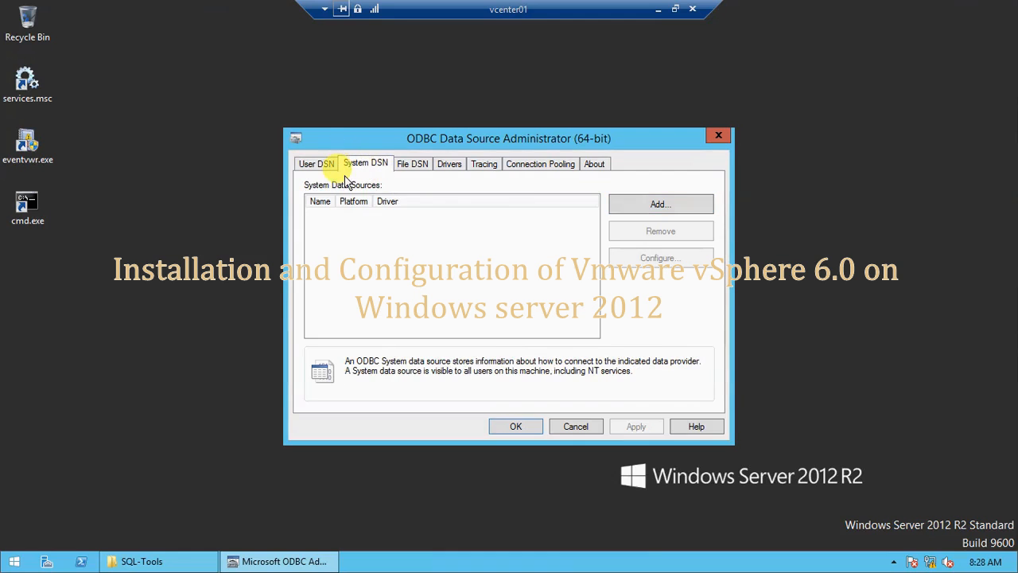
click(636, 208)
mouse_move(509, 331)
mouse_down()
mouse_move(498, 329)
mouse_move(559, 335)
mouse_move(501, 331)
mouse_up()
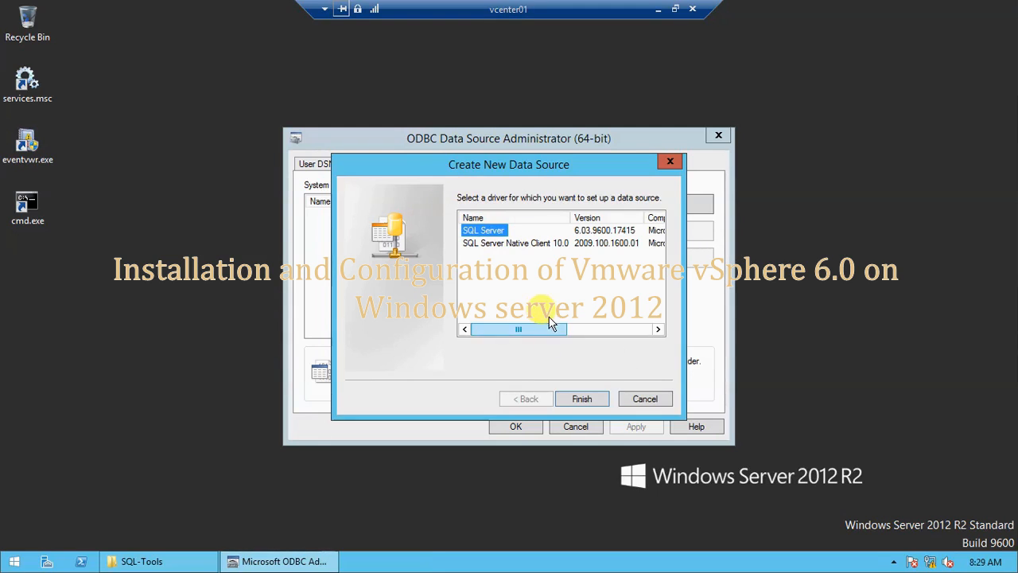
click(636, 398)
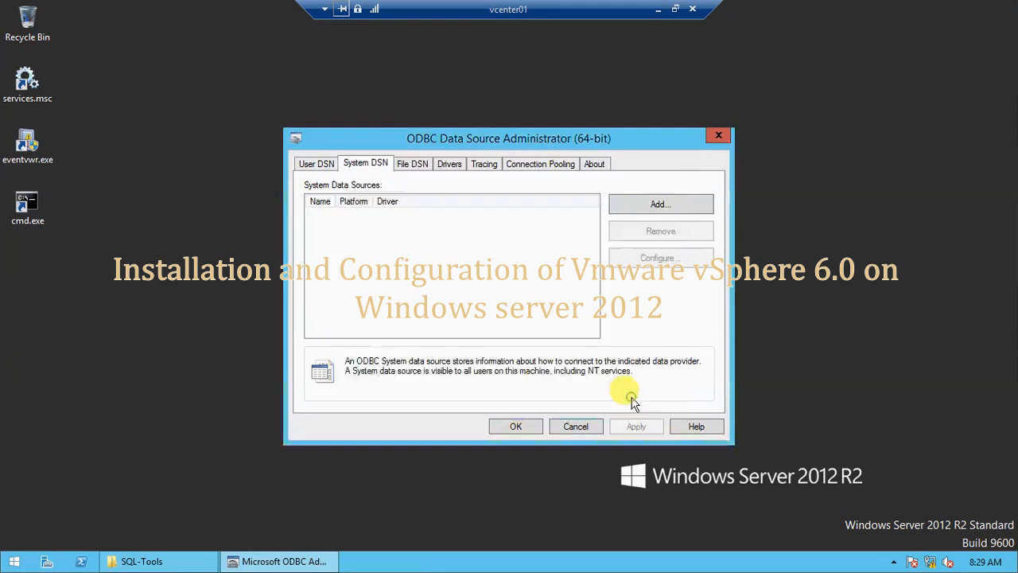
Close the ODBC Data Source Administrator, leave the vcenter01 session and connect to licserver01 with Remote Desktop
click(575, 426)
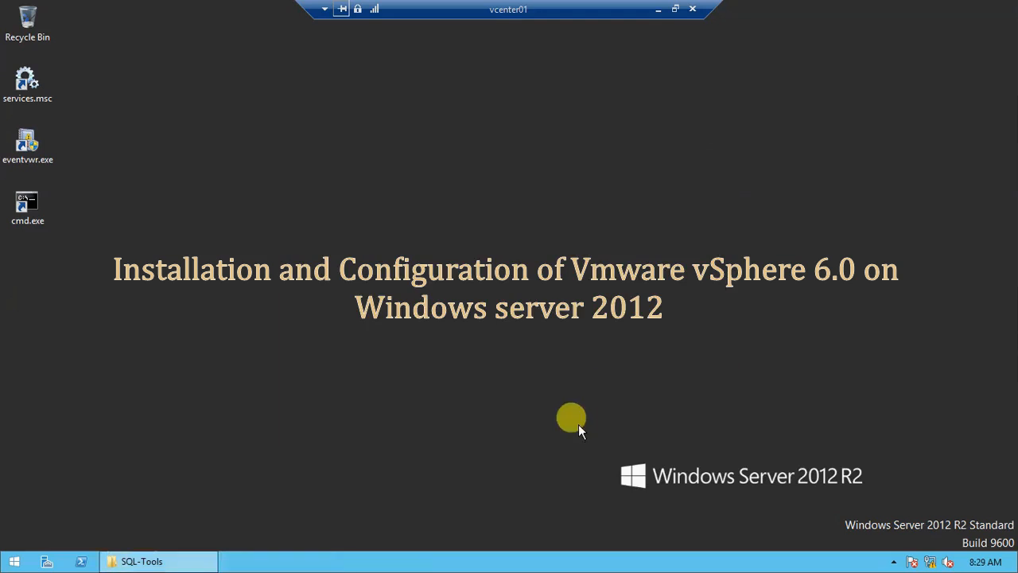
click(658, 8)
key(super+r)
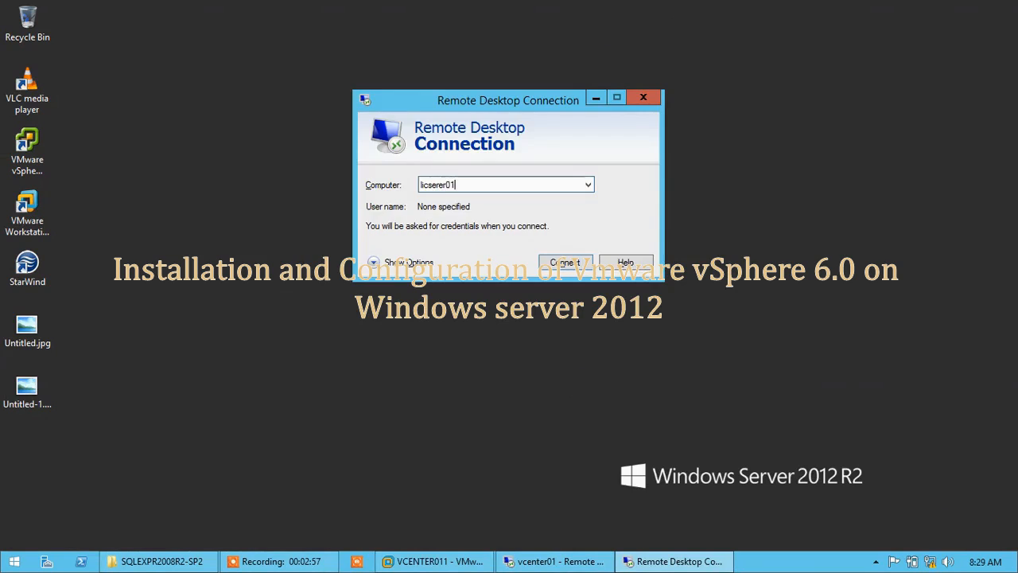
key(Return)
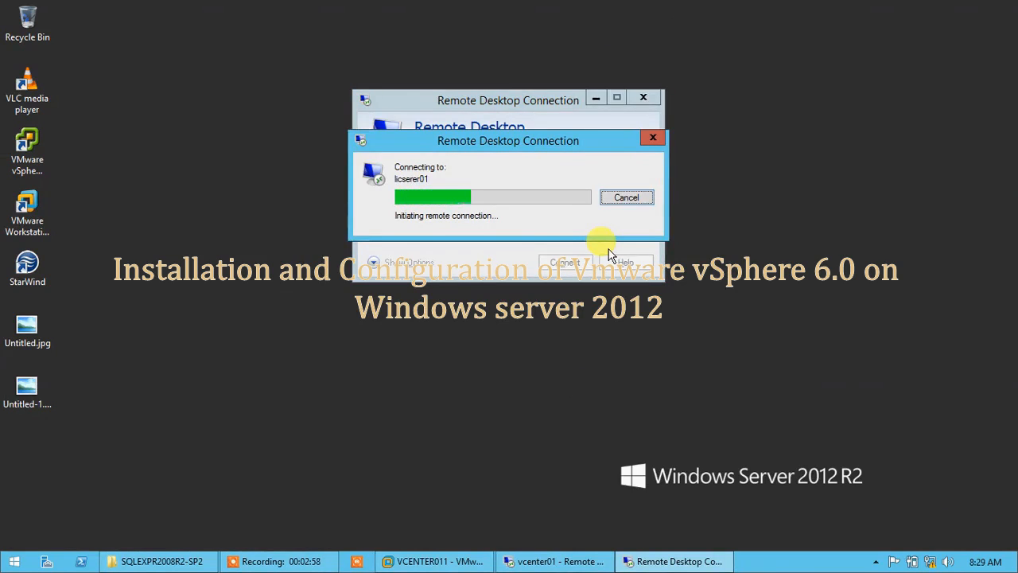
text(licserver01)
key(Return)
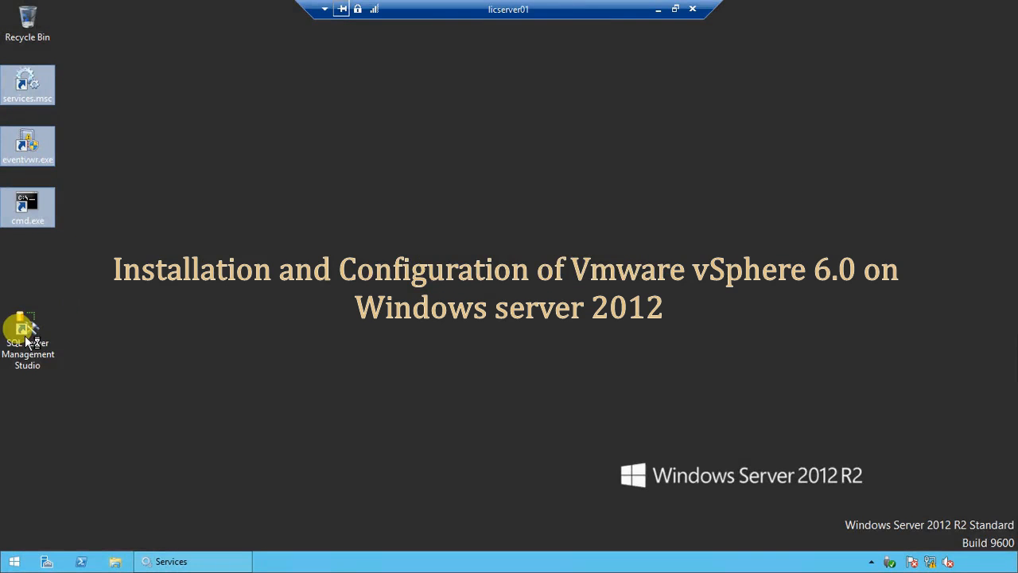
Start SQL Server Management Studio, connect to LICSERVER01 with Windows Authentication and expand the Databases folder
double_click(27, 340)
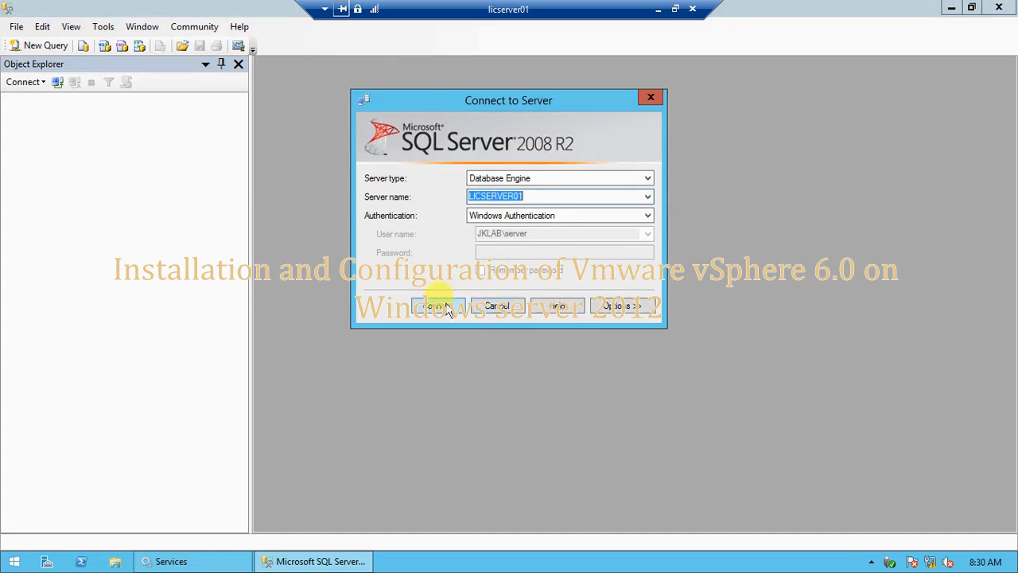
click(439, 306)
click(23, 114)
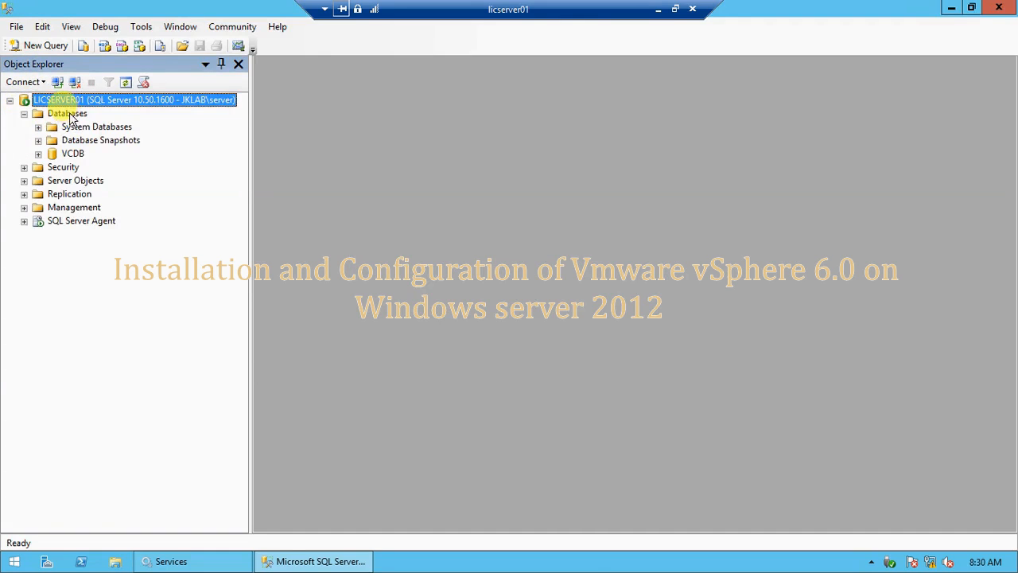
Start a new database under Databases and name it TEMPVCDB
click(69, 114)
right_click(70, 115)
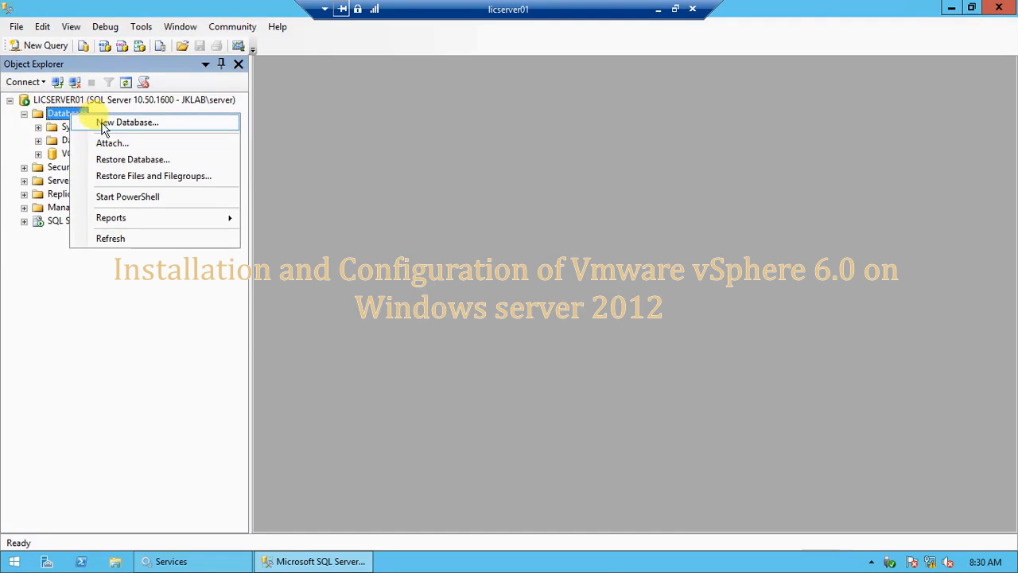
click(99, 121)
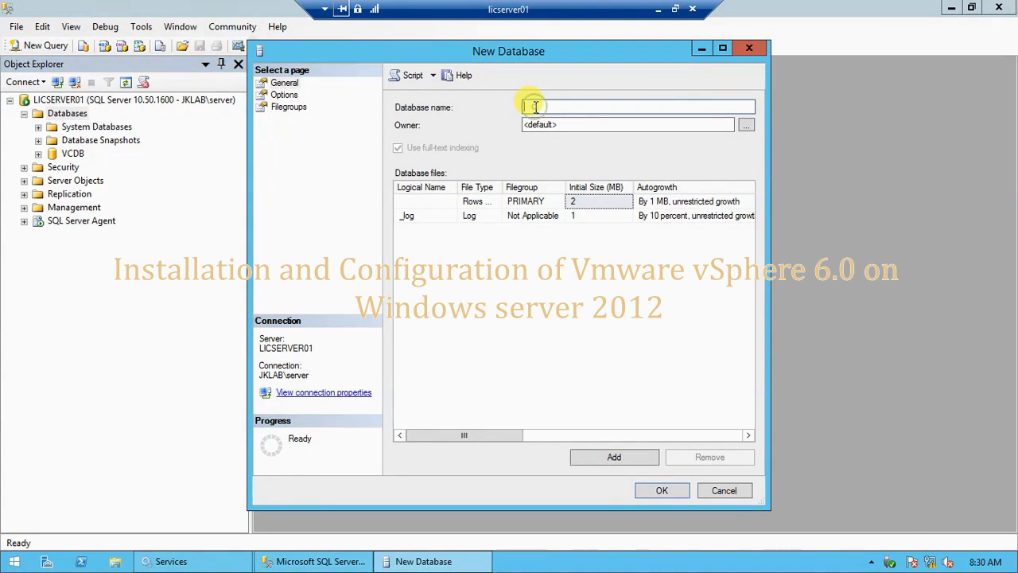
text(TEMPDB)
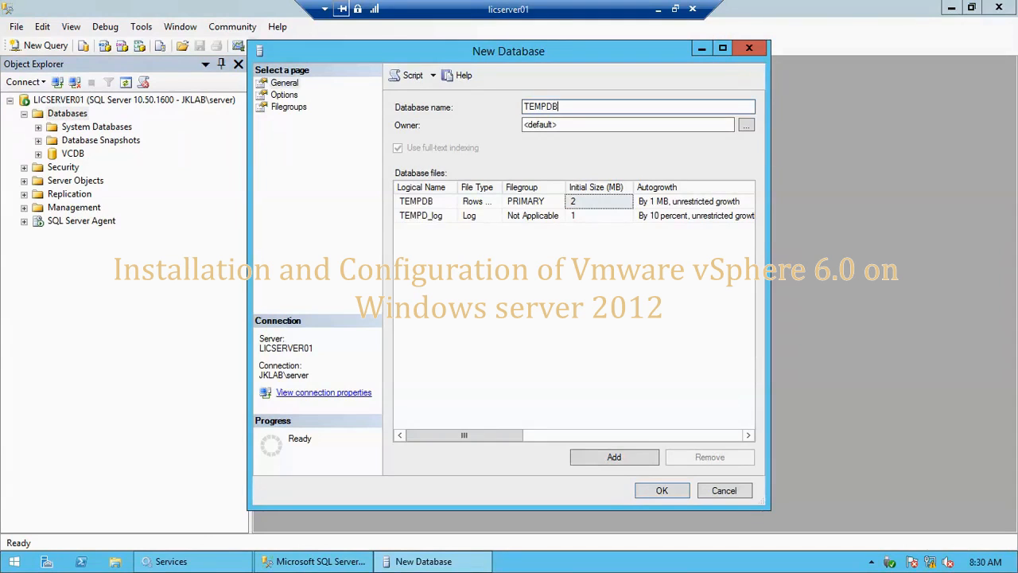
key(BackSpace)
key(BackSpace)
text(VCDB)
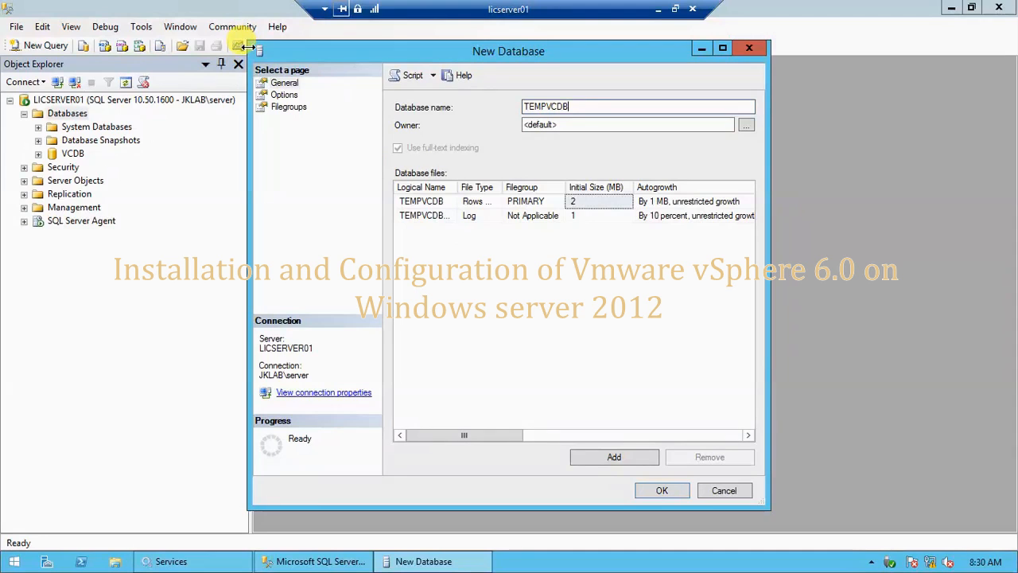
click(342, 89)
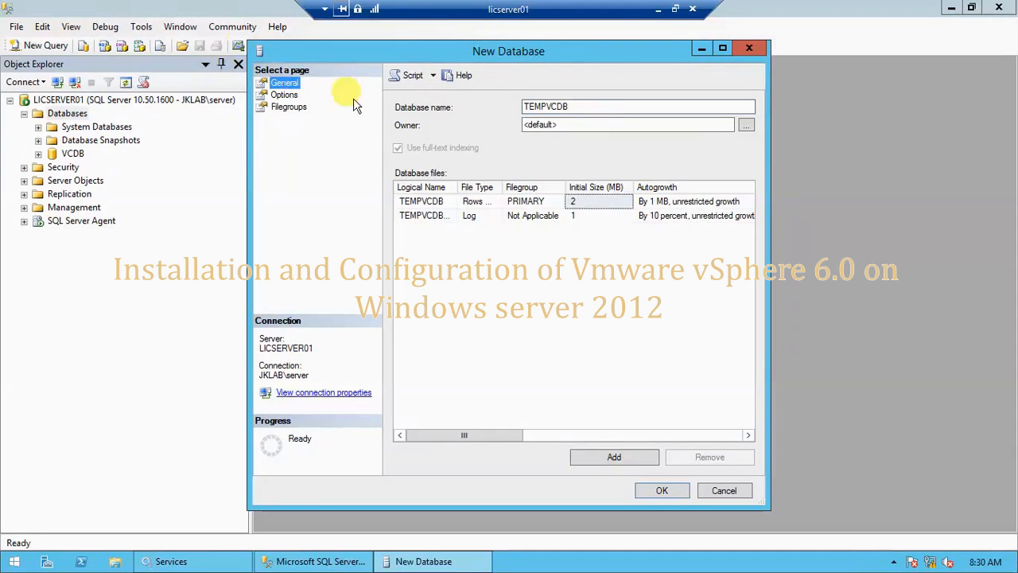
Set the JKLAB\vcenter login as the owner of TEMPVCDB and create the database
click(745, 125)
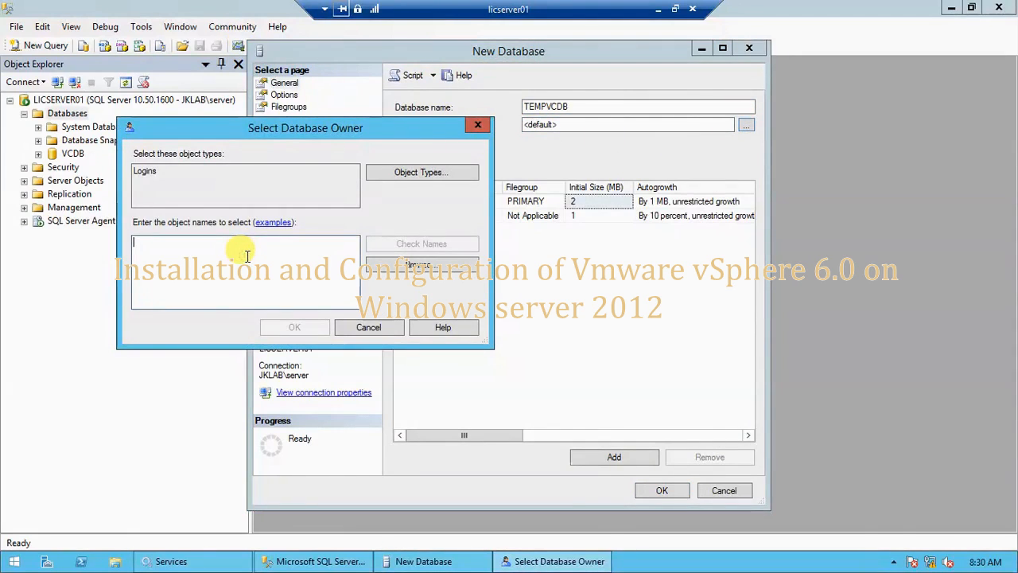
click(422, 265)
click(45, 166)
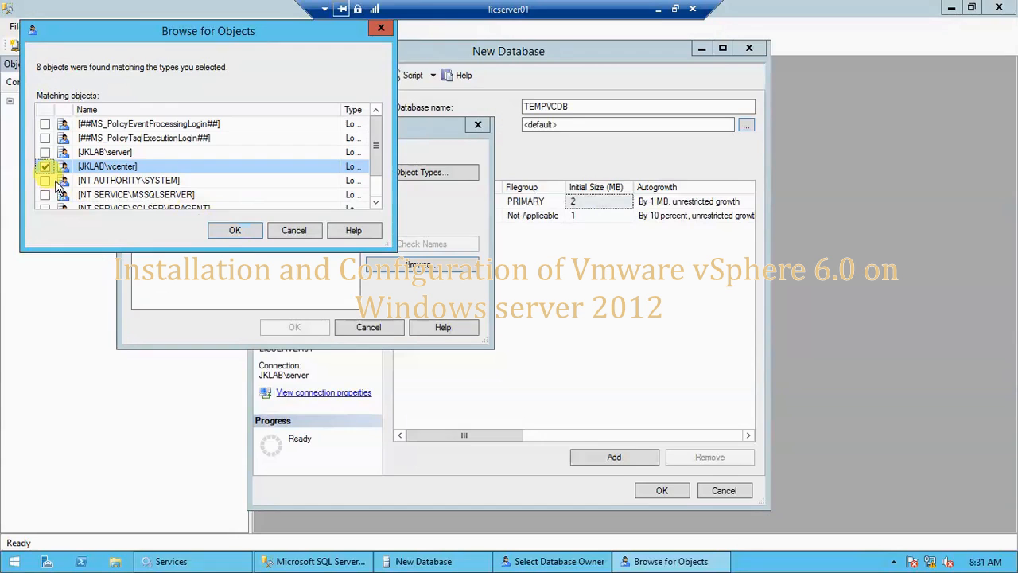
click(45, 166)
click(234, 230)
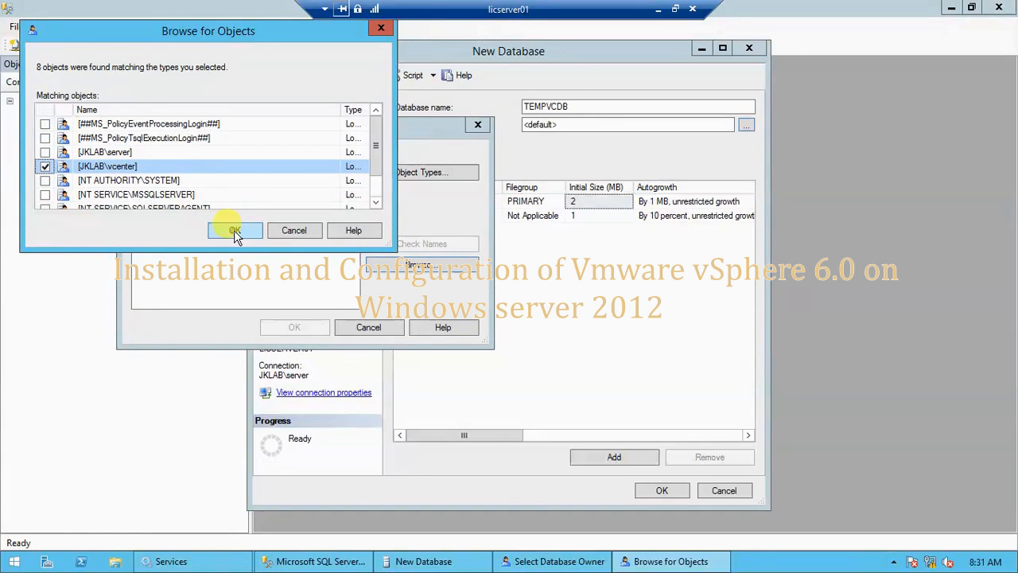
click(304, 332)
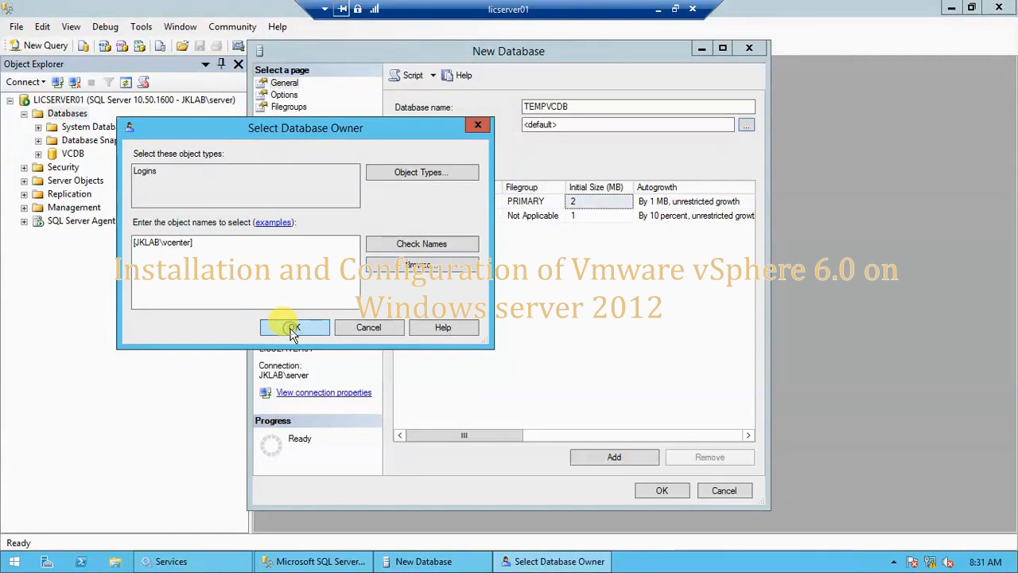
click(293, 330)
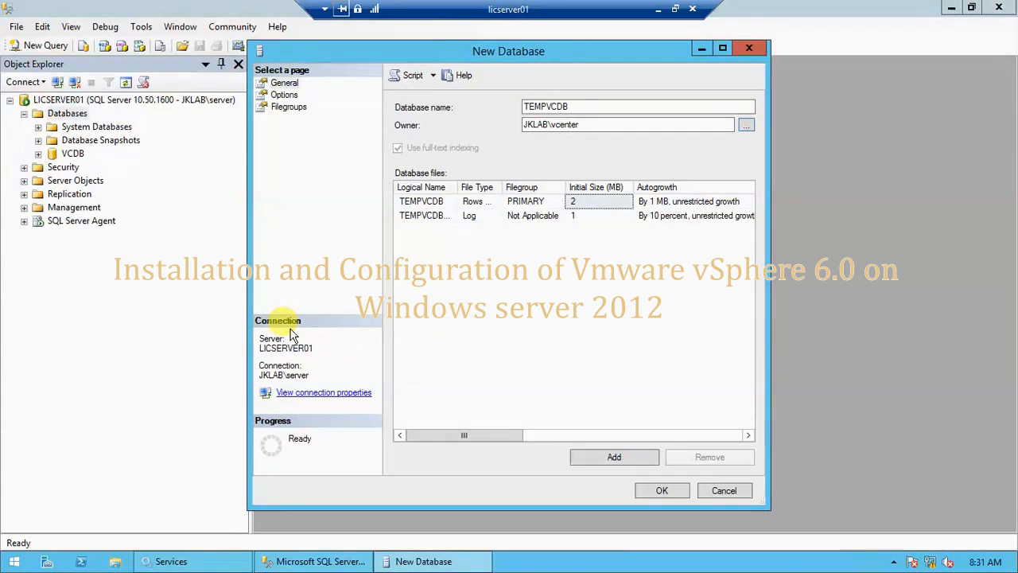
click(655, 492)
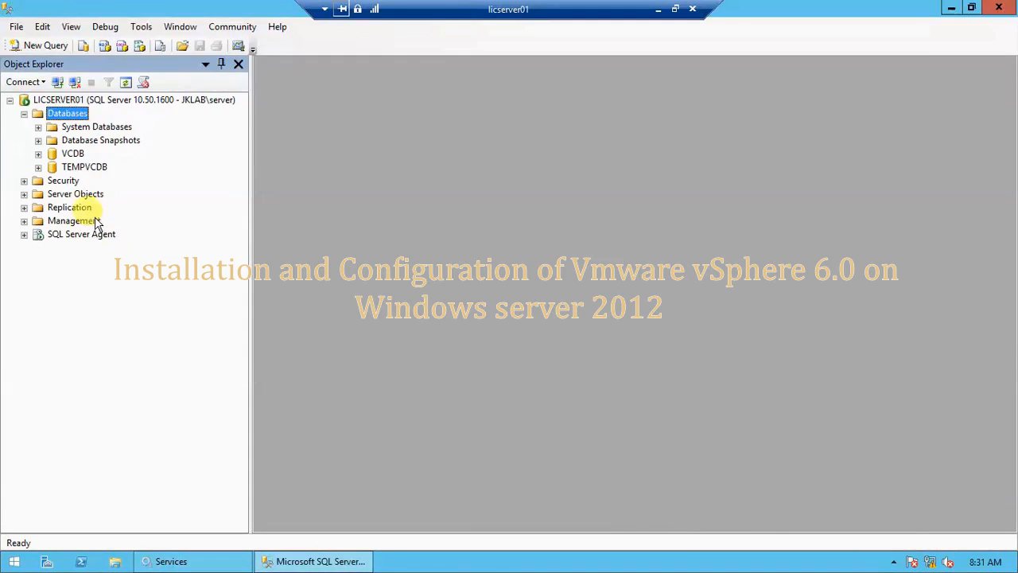
click(78, 167)
click(69, 156)
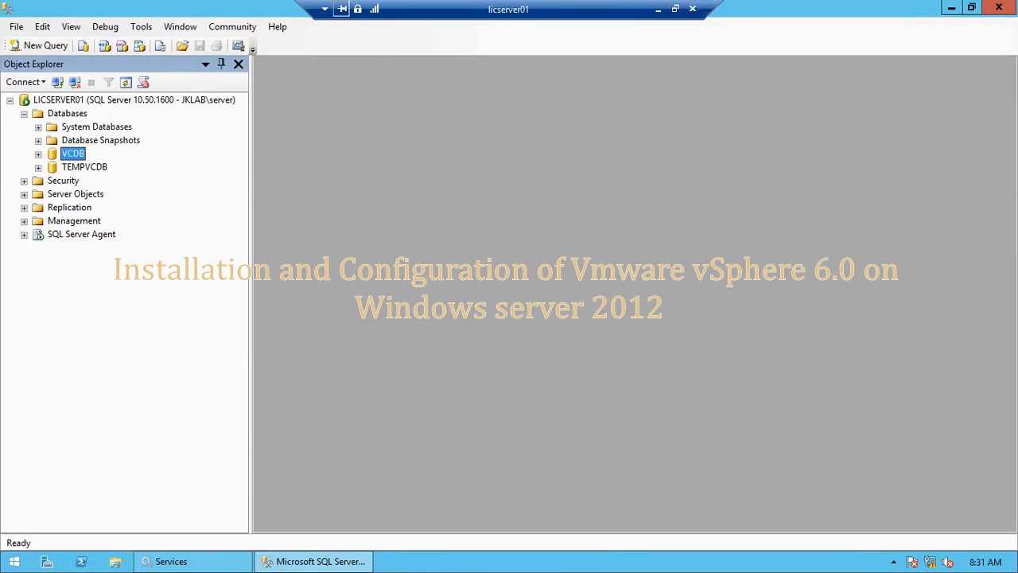
Return to the vcenter01 session, reopen ODBC Data Sources (64-bit) and show the System DSN data sources
click(658, 9)
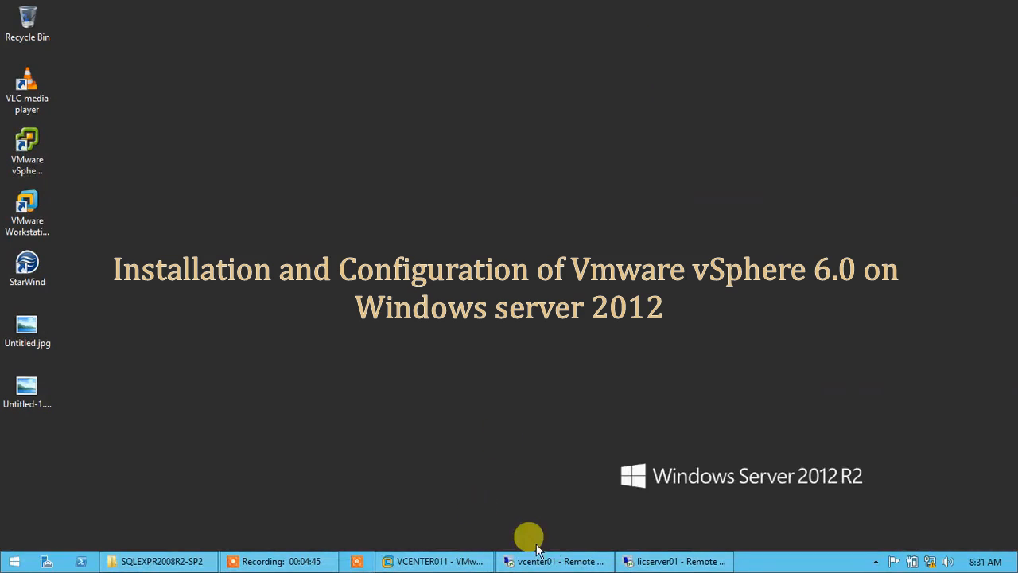
click(595, 561)
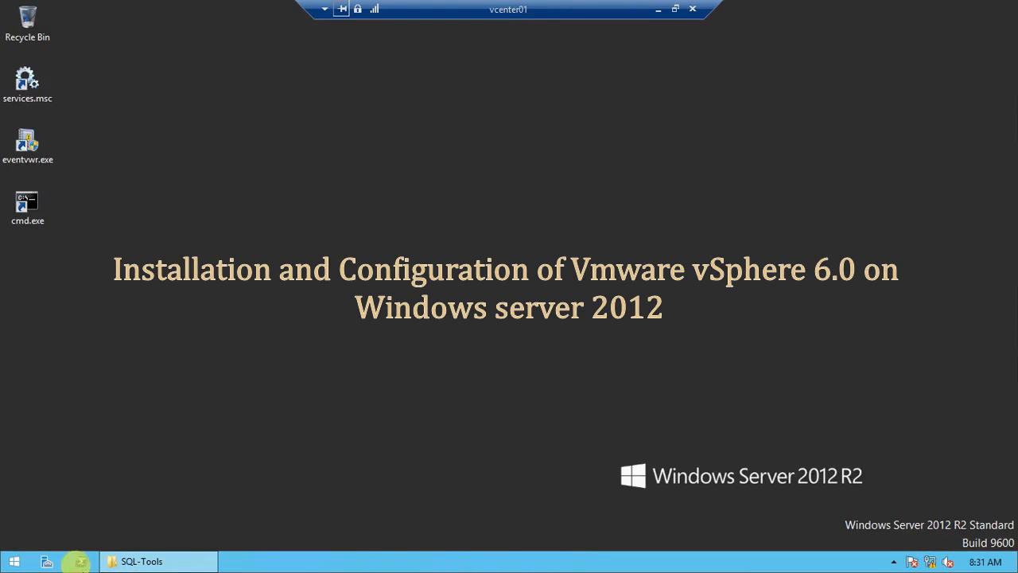
click(14, 562)
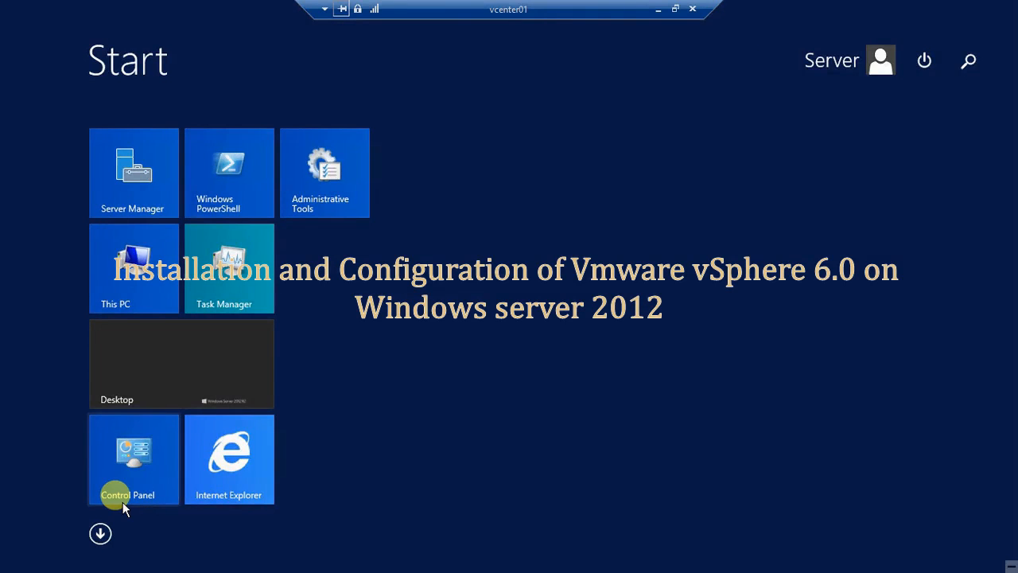
text(o)
click(819, 151)
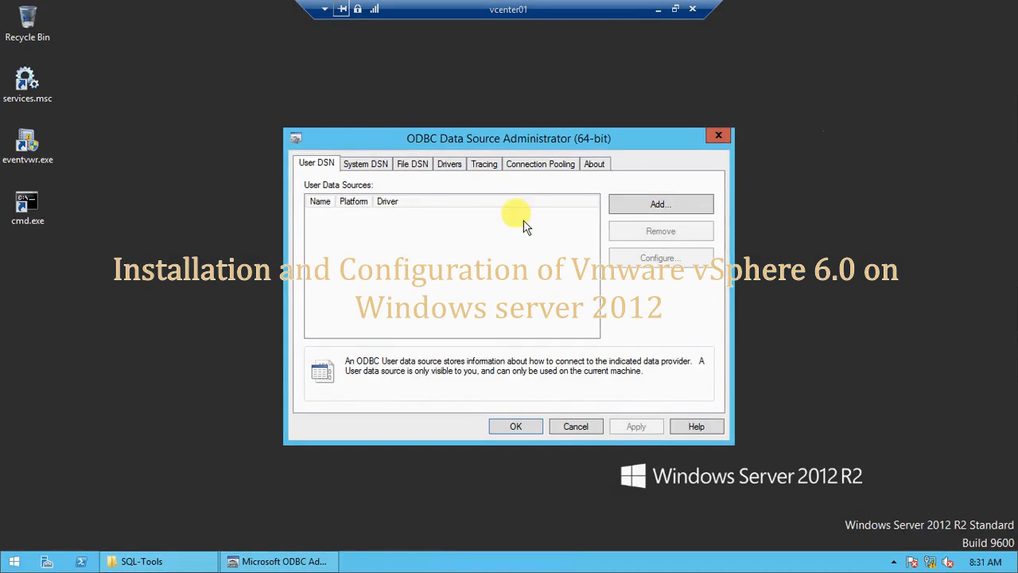
click(366, 167)
Add a system data source with the SQL Server driver, named TEMPDBFORvCenter, described as TEMP DB and connecting to server LICSERVER01
click(651, 205)
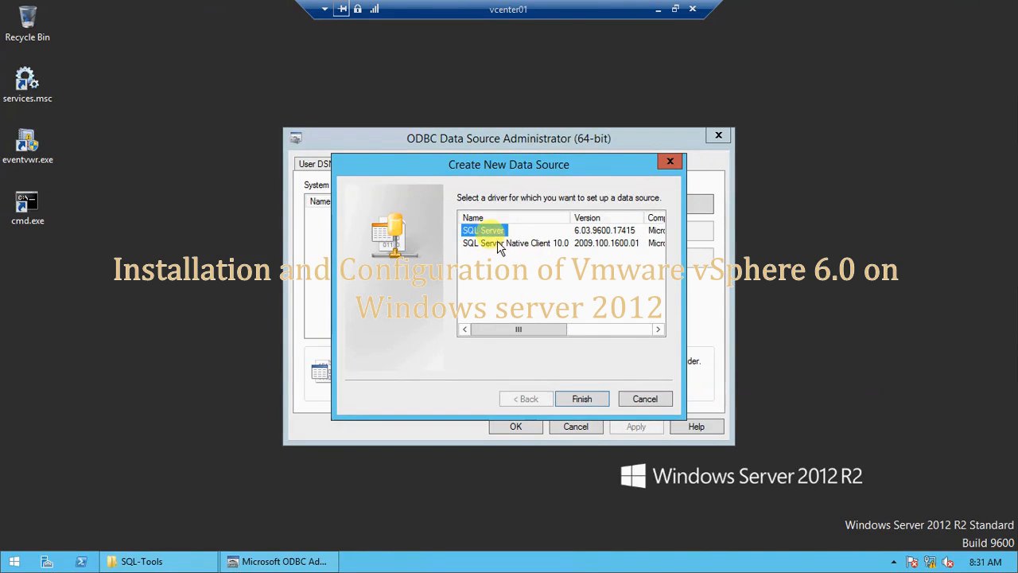
click(577, 404)
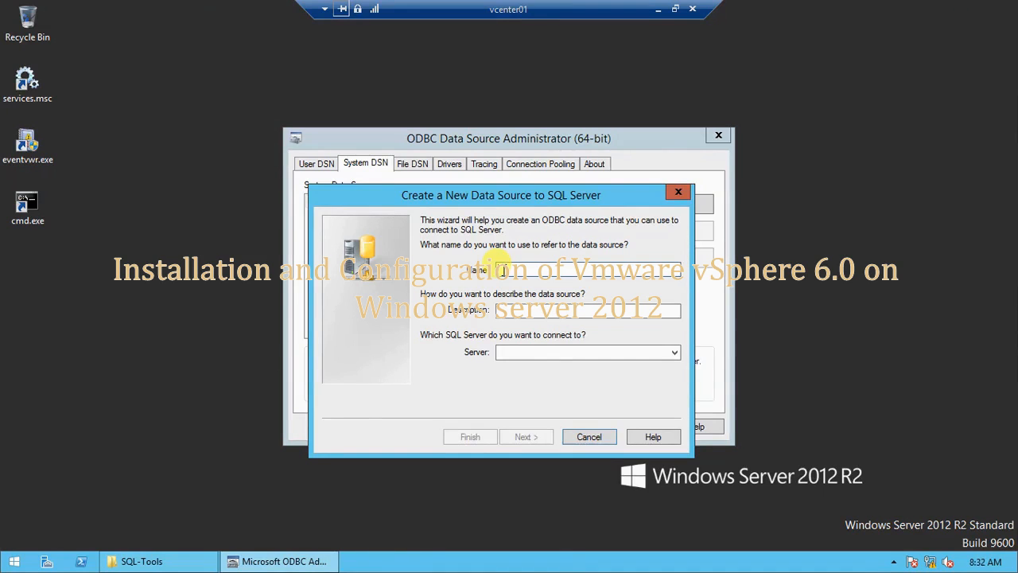
text(TEMPLBFORvCenter)
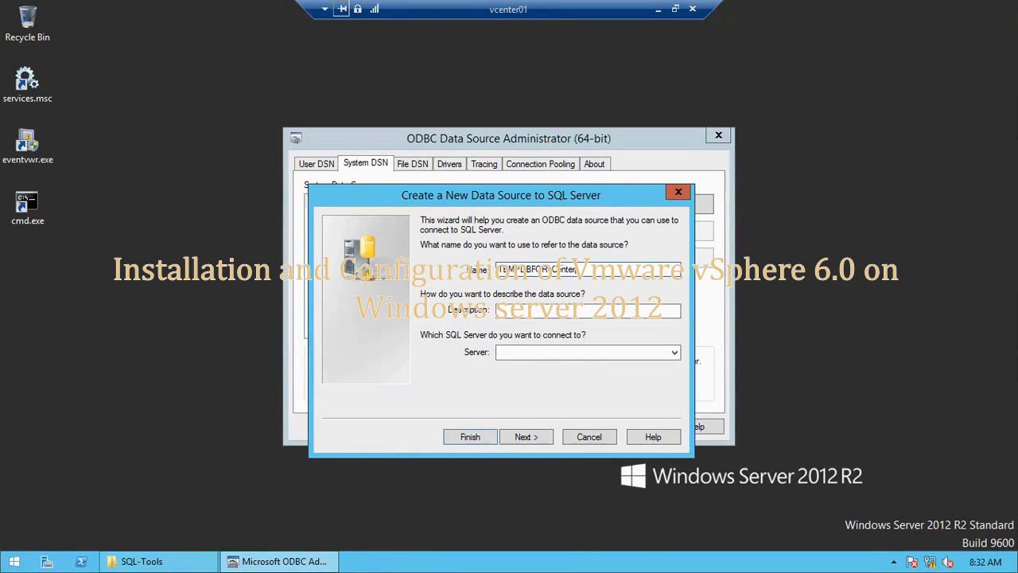
click(503, 310)
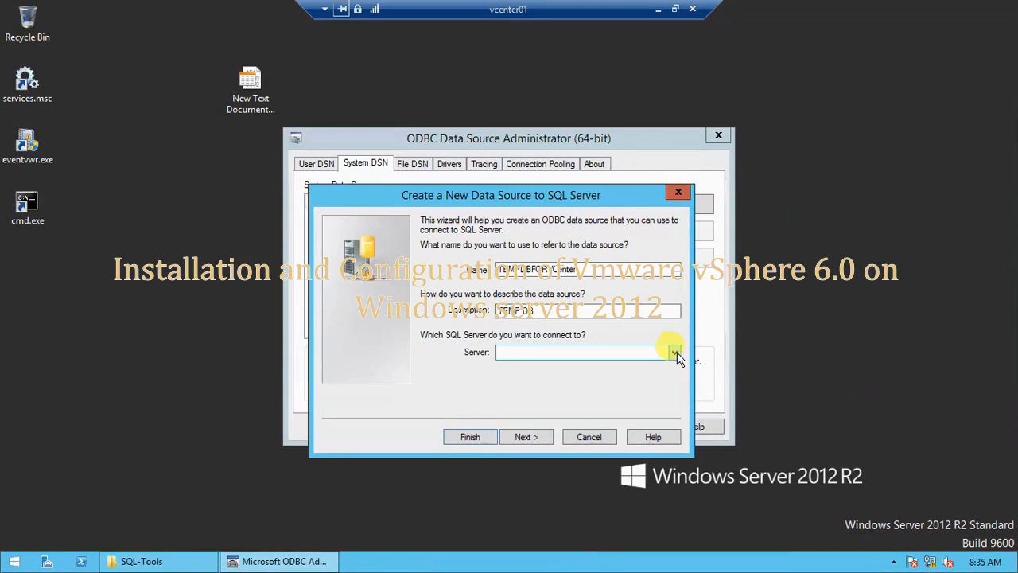
click(674, 352)
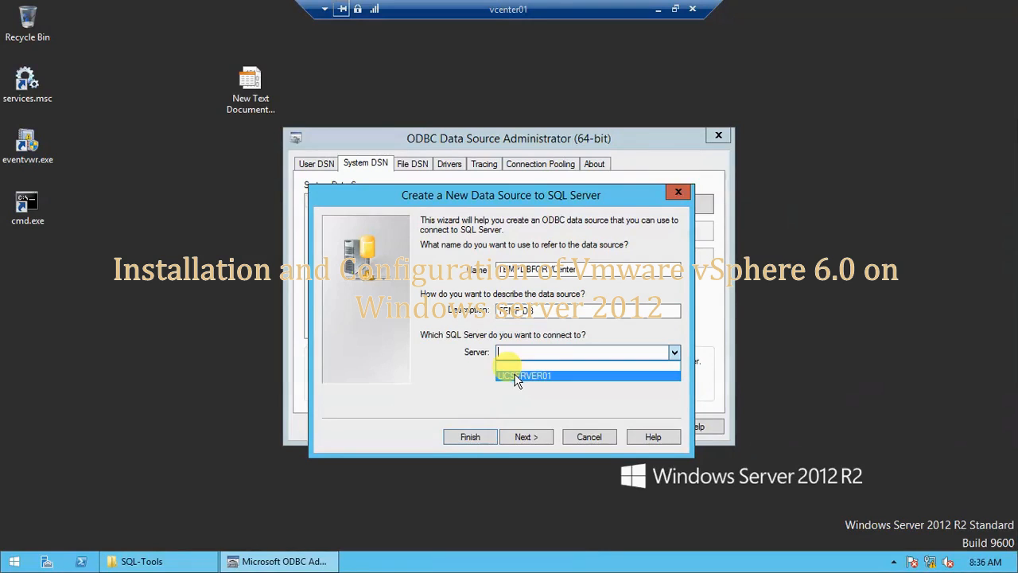
click(546, 375)
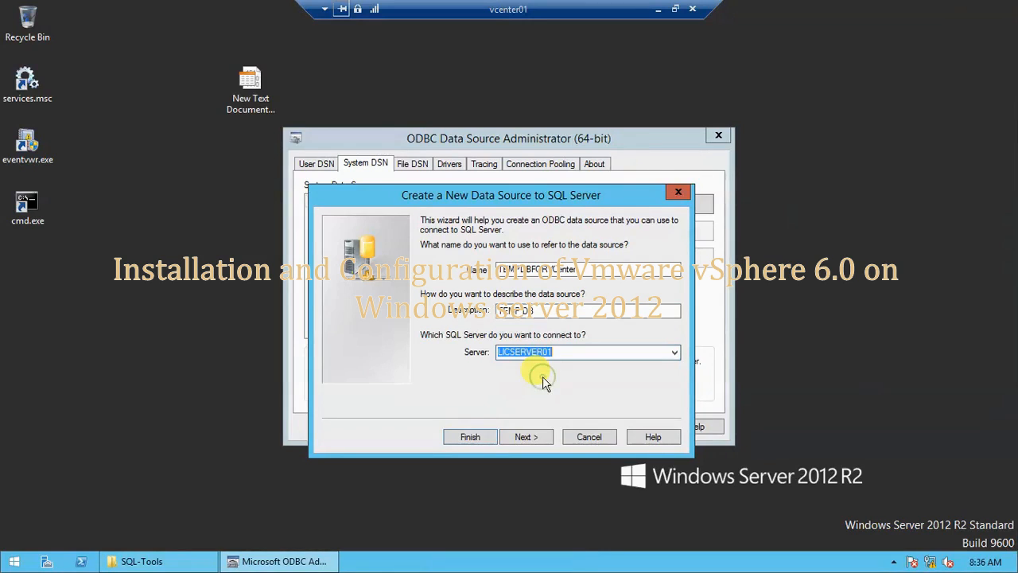
click(528, 437)
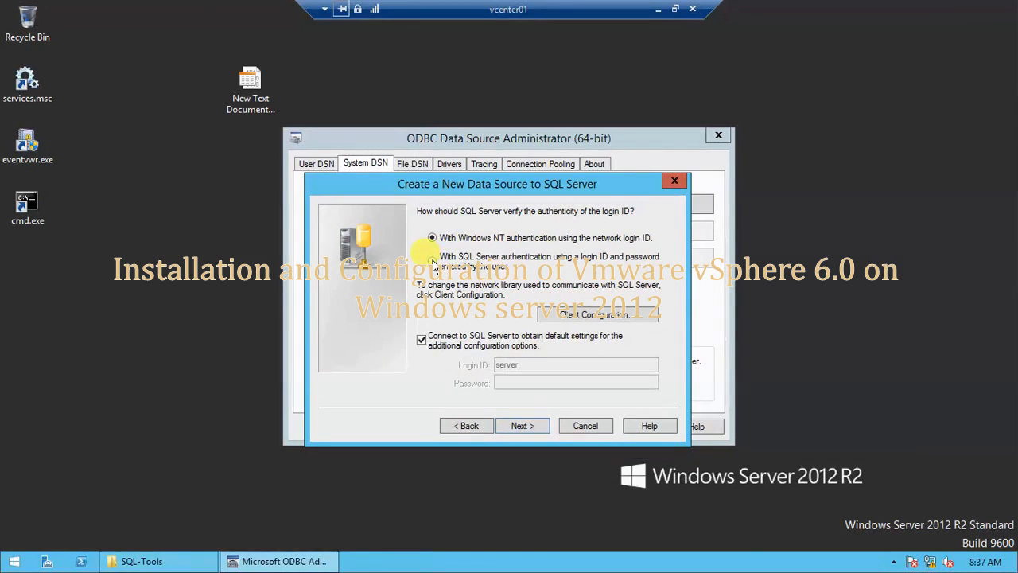
Check the SQL Server authentication option, then choose Windows NT authentication using the network login ID and continue the wizard
click(432, 262)
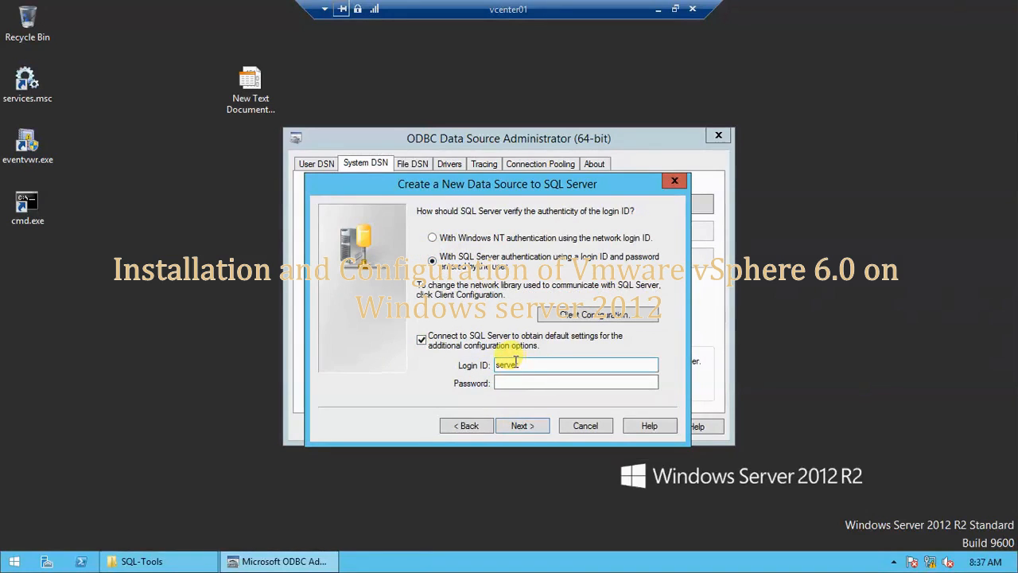
click(498, 384)
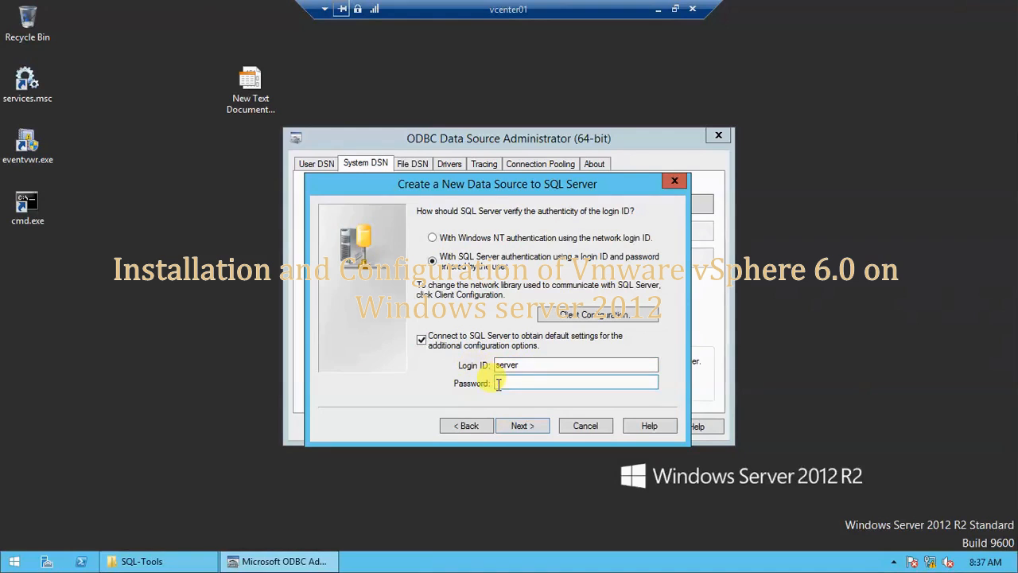
click(432, 238)
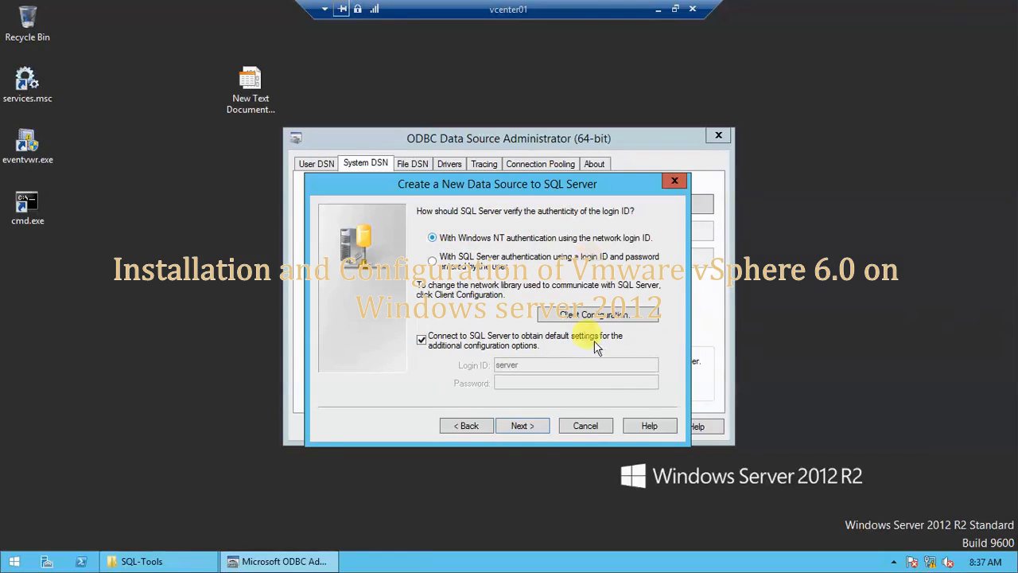
click(518, 424)
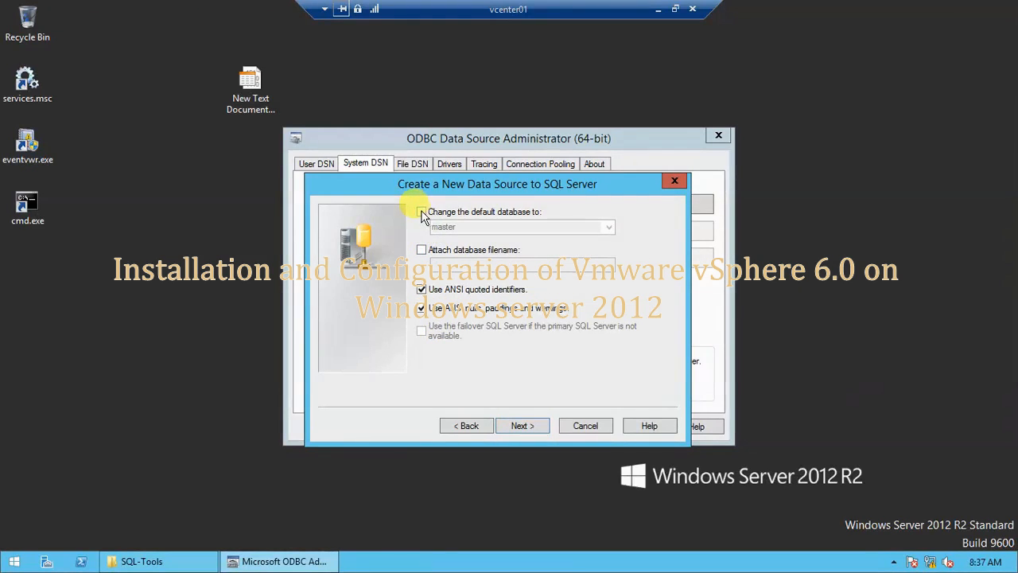
Change the data source's default database to TEMPVCDB
click(421, 211)
click(608, 227)
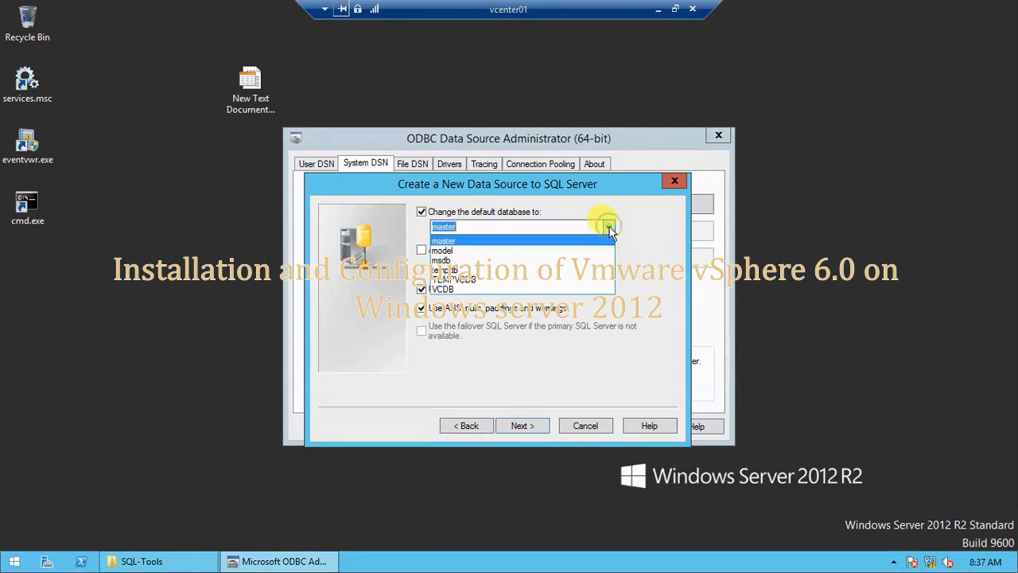
click(481, 286)
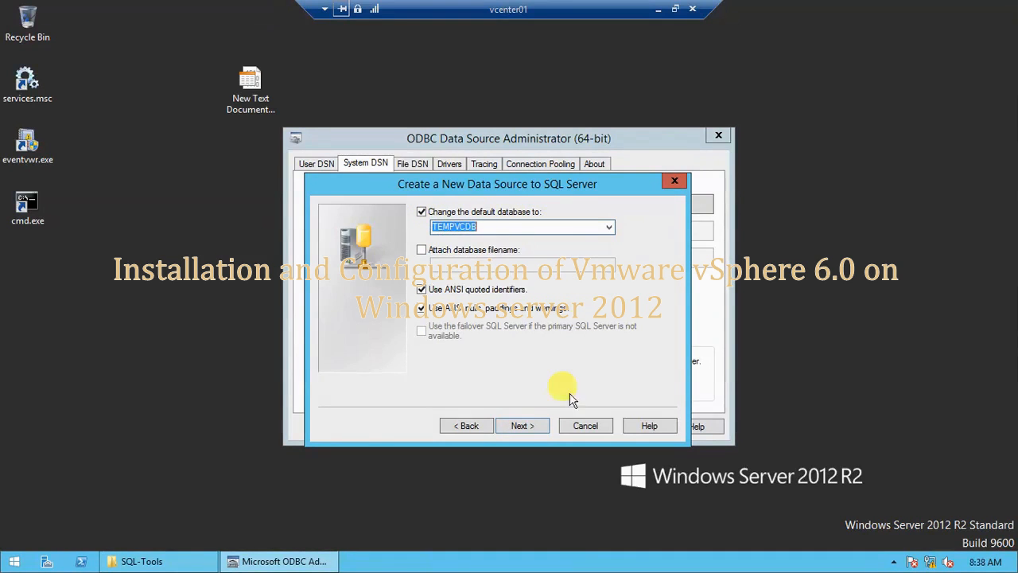
Finish the TEMPDBFORVCenter data source with the default language and logging options, test its connection and save it
key(Return)
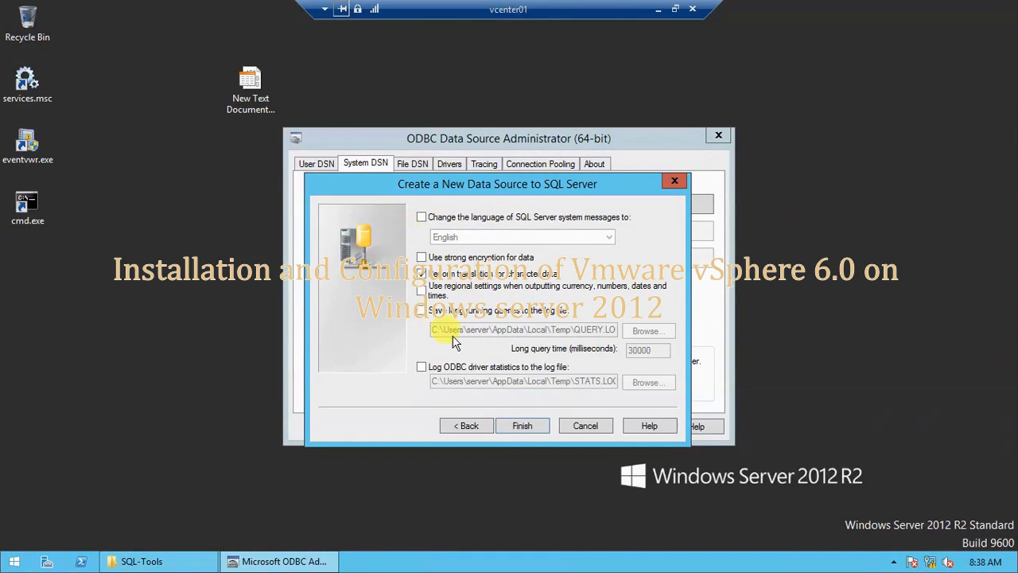
click(513, 427)
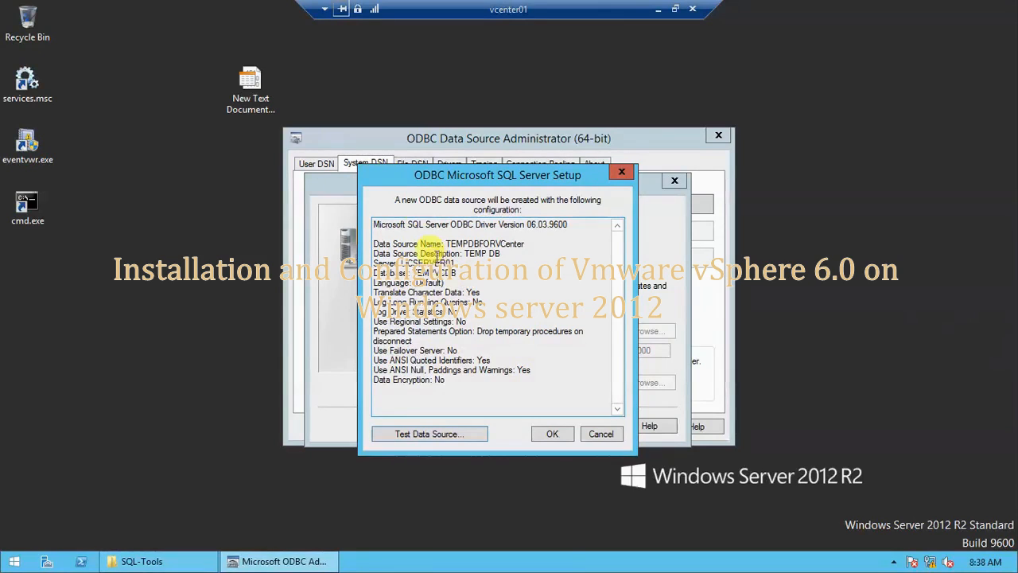
click(411, 435)
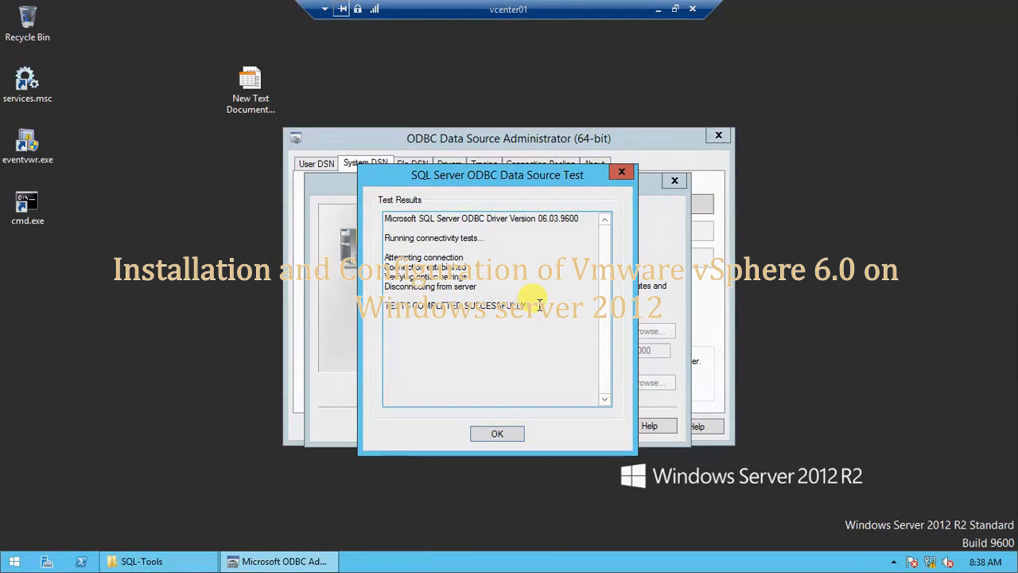
drag(539, 305, 384, 218)
click(415, 248)
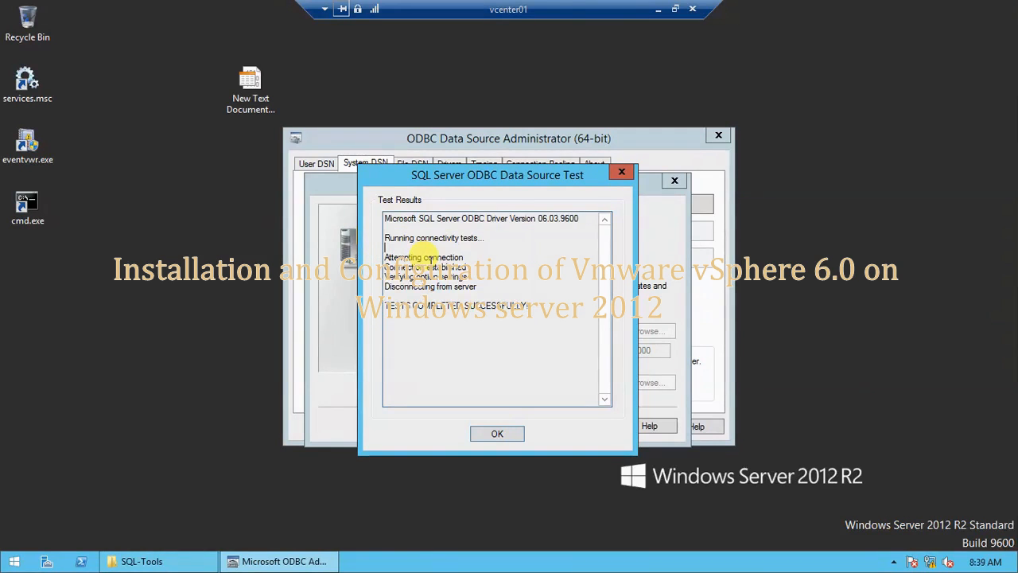
click(497, 433)
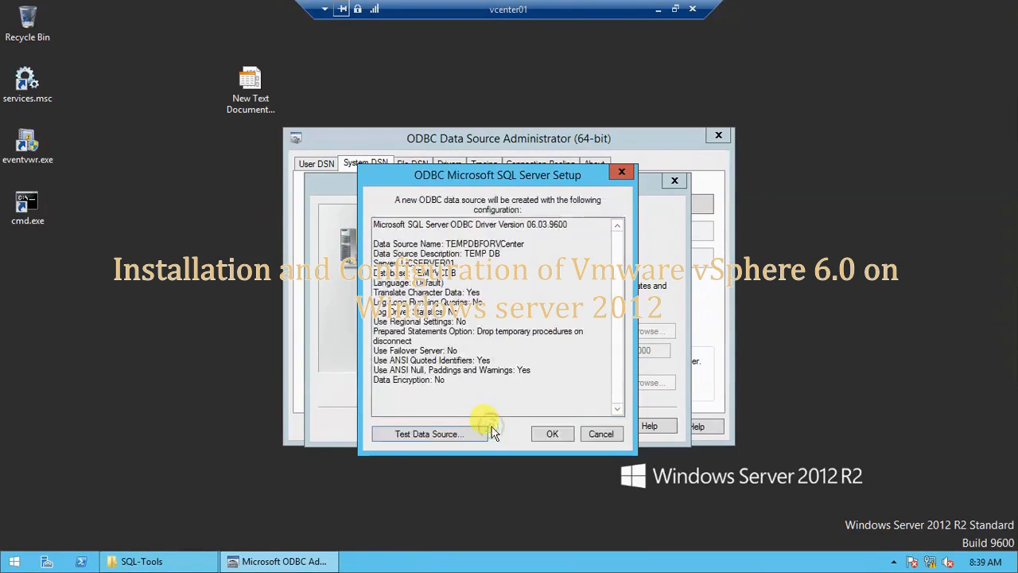
click(566, 432)
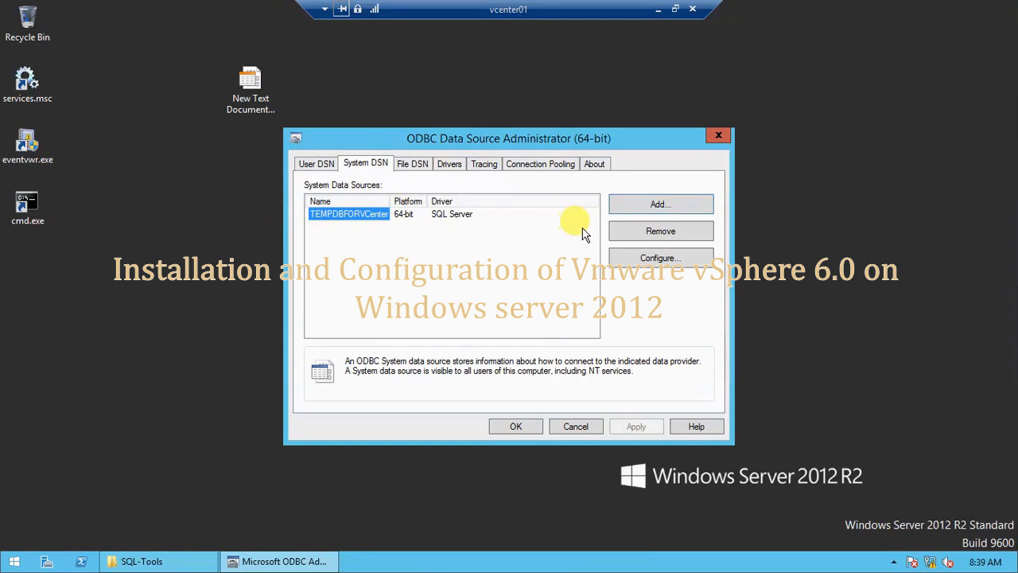
Add a system data source with SQL Server Native Client 10.0, named vCenterServerDB, described as Database for vCenter Server, on server LICSERVER01
click(659, 206)
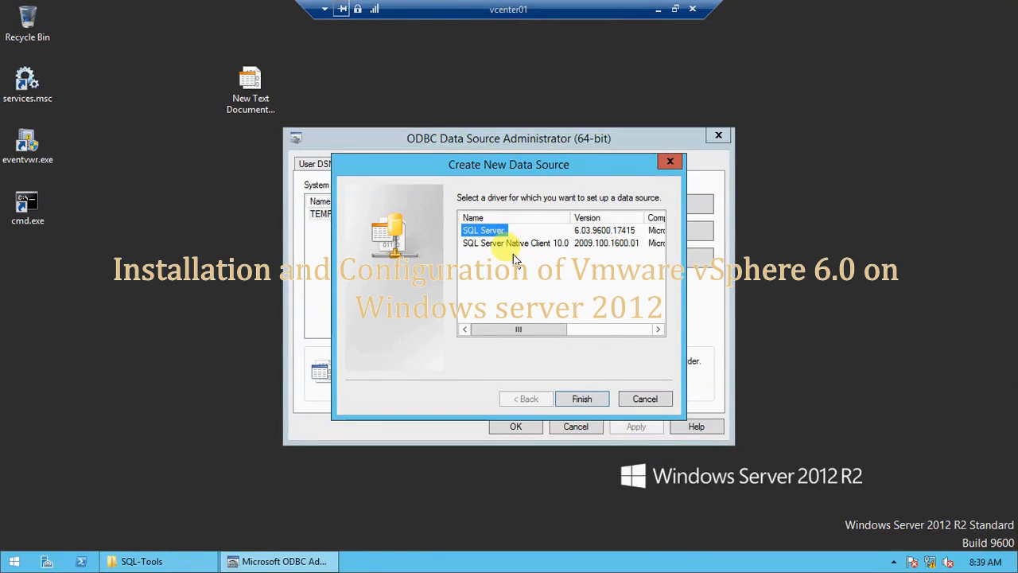
click(491, 244)
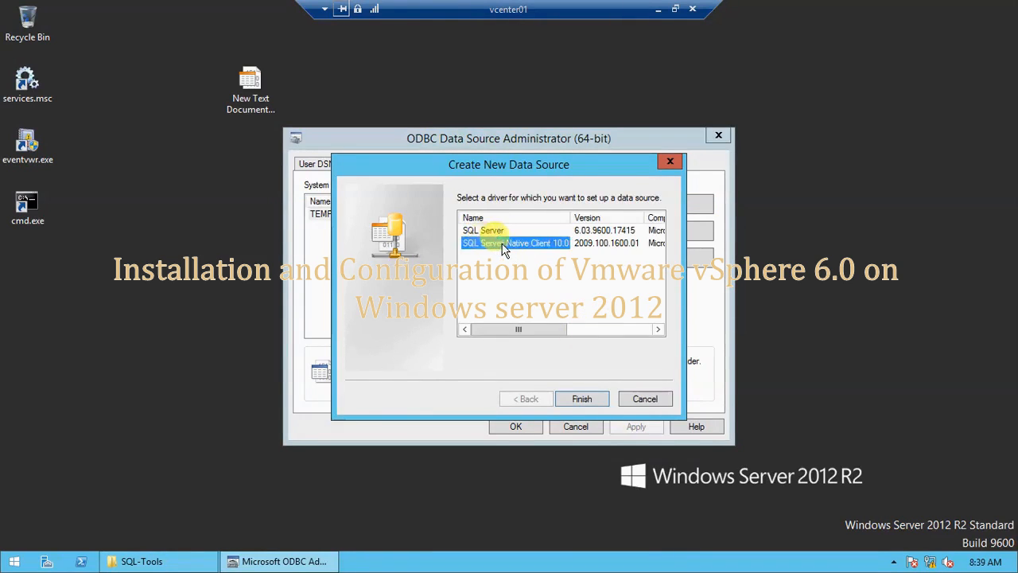
click(583, 401)
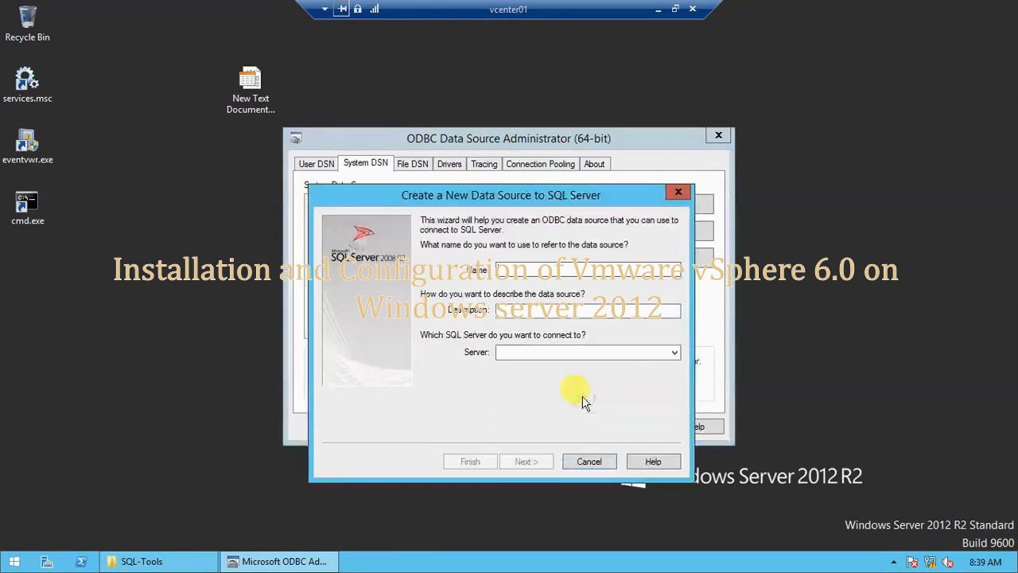
click(515, 264)
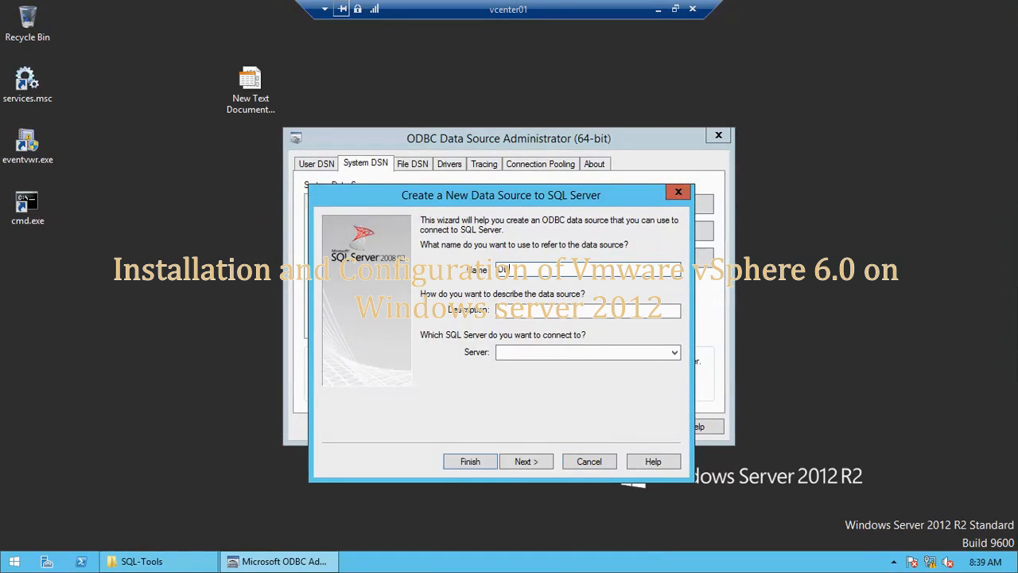
text(VCenterServerDB)
click(521, 311)
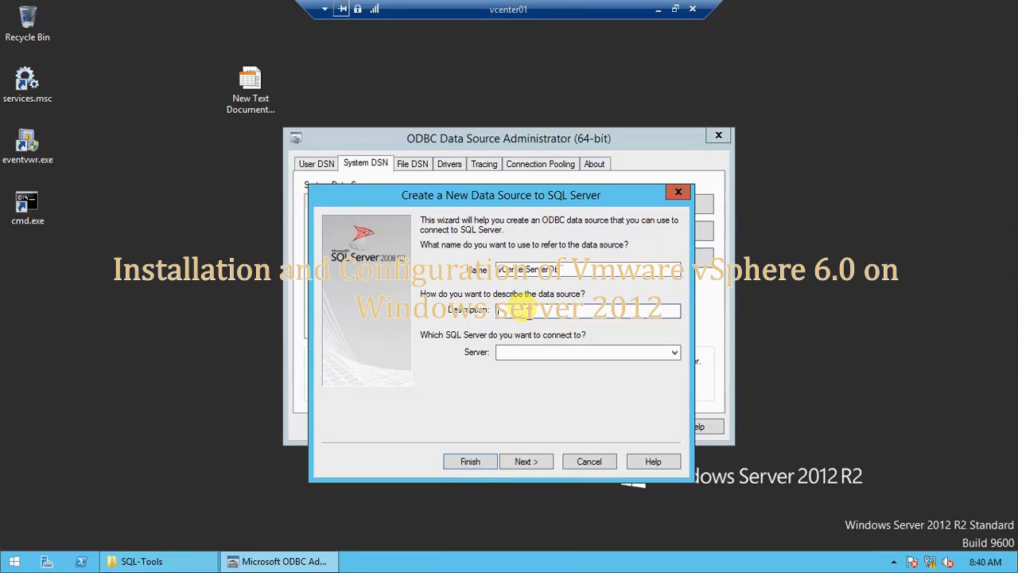
text(Db)
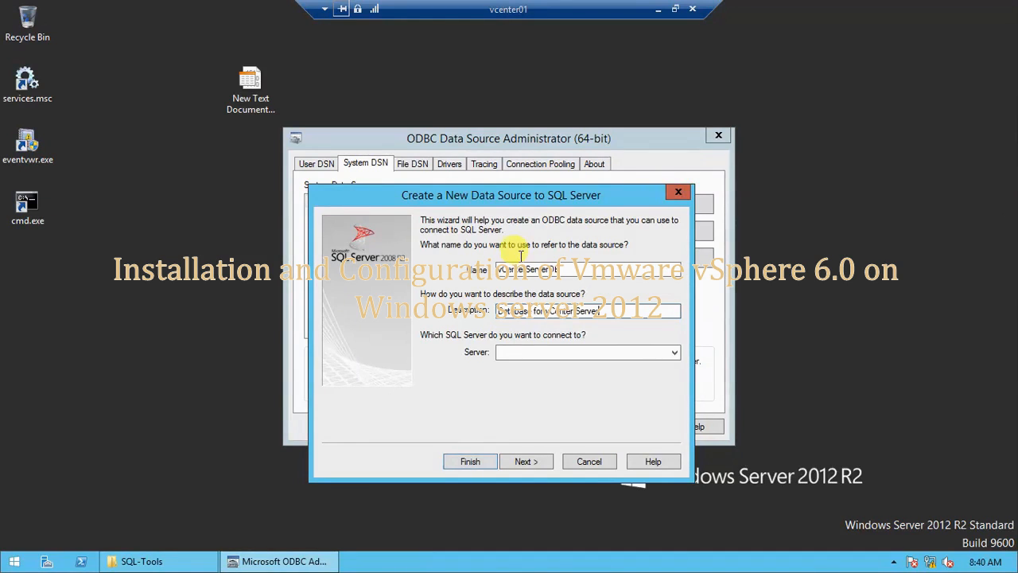
click(672, 353)
click(531, 366)
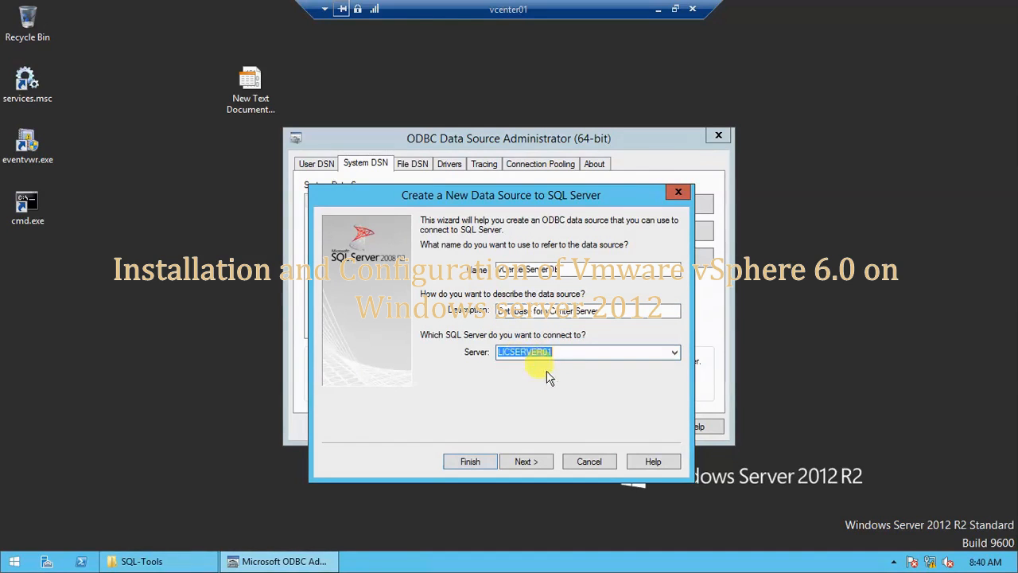
click(526, 461)
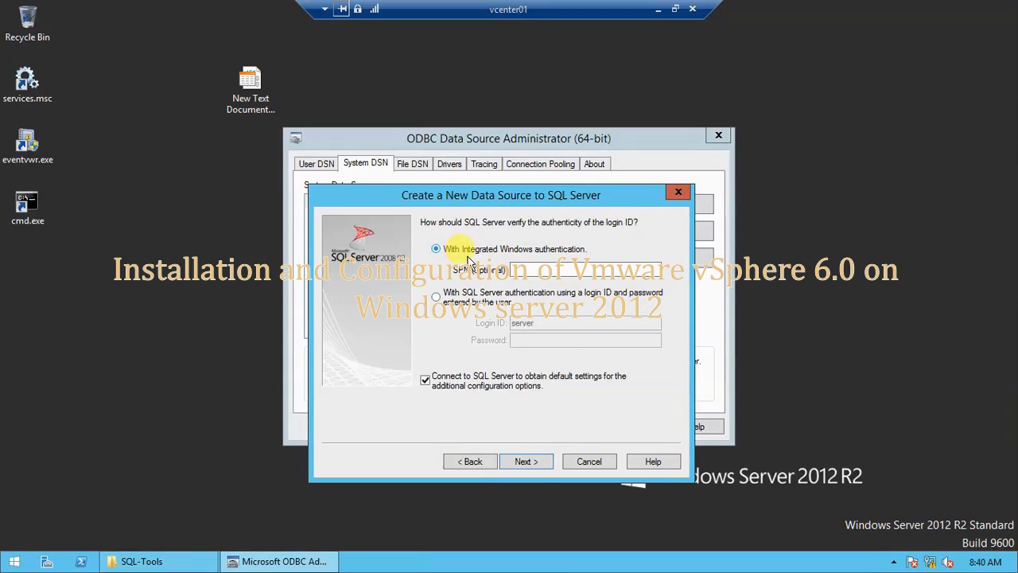
Keep integrated Windows authentication, change the default database to VCDB and complete the data source wizard with its remaining defaults
click(525, 463)
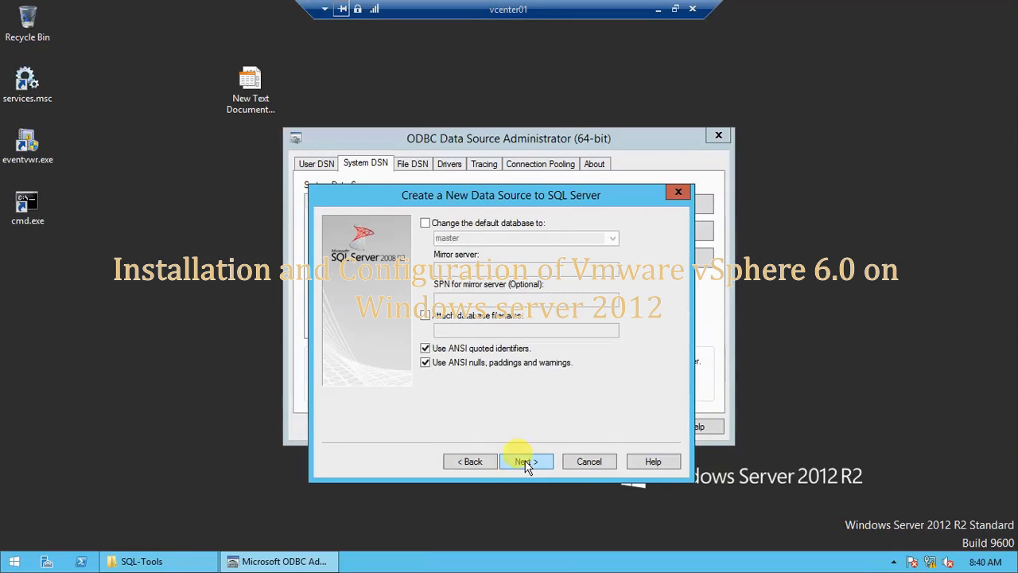
click(425, 223)
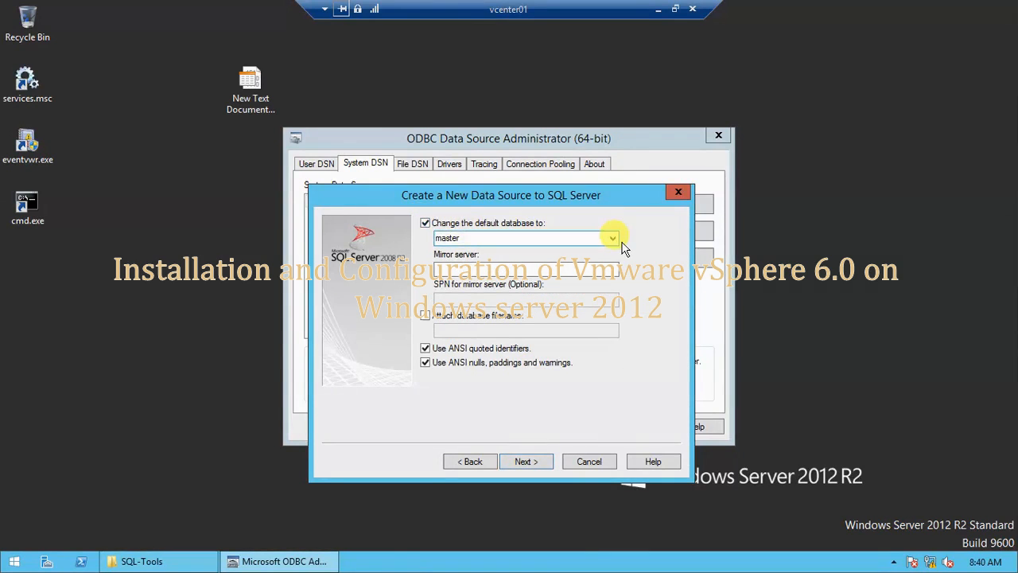
click(609, 240)
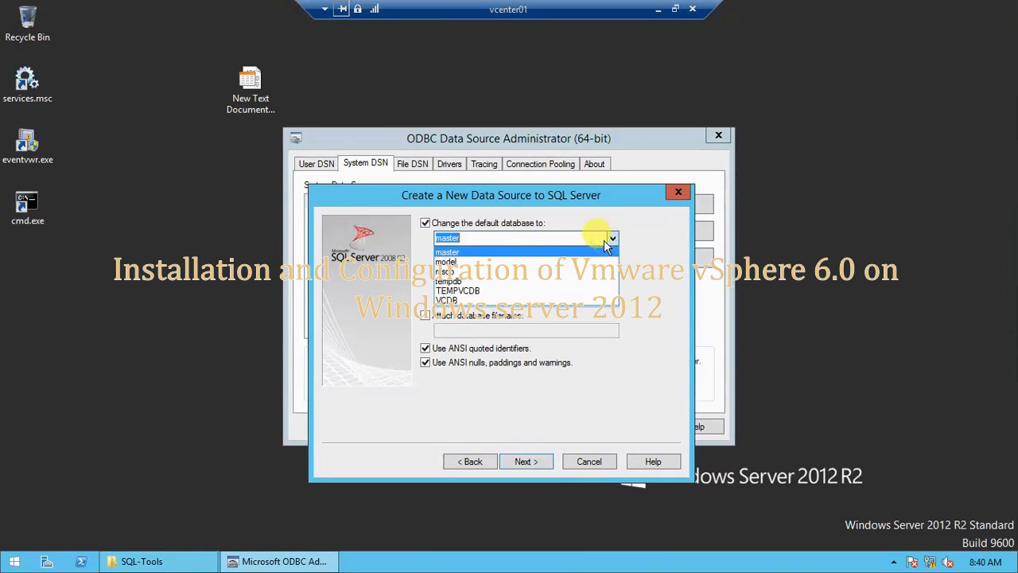
click(447, 301)
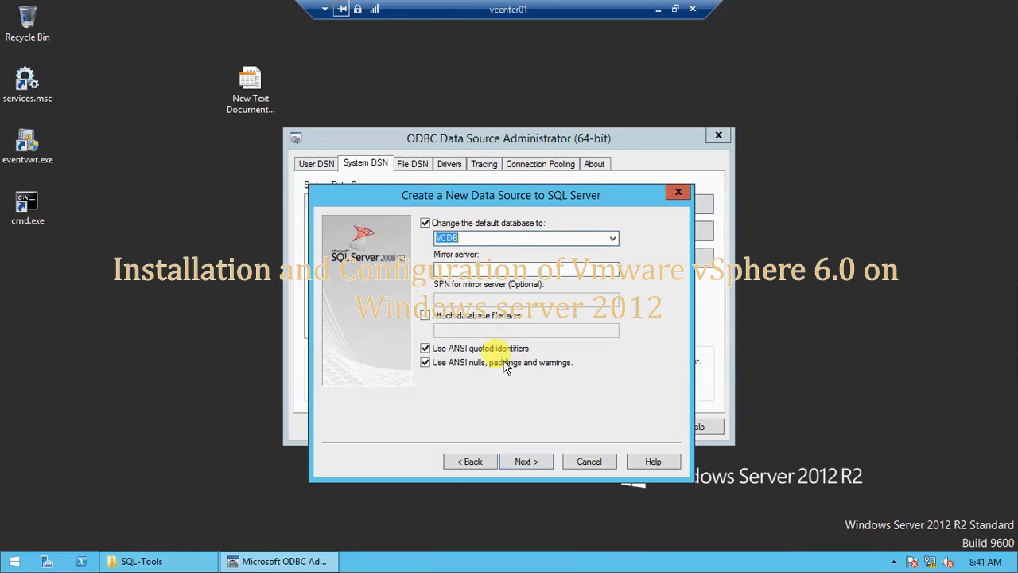
click(526, 461)
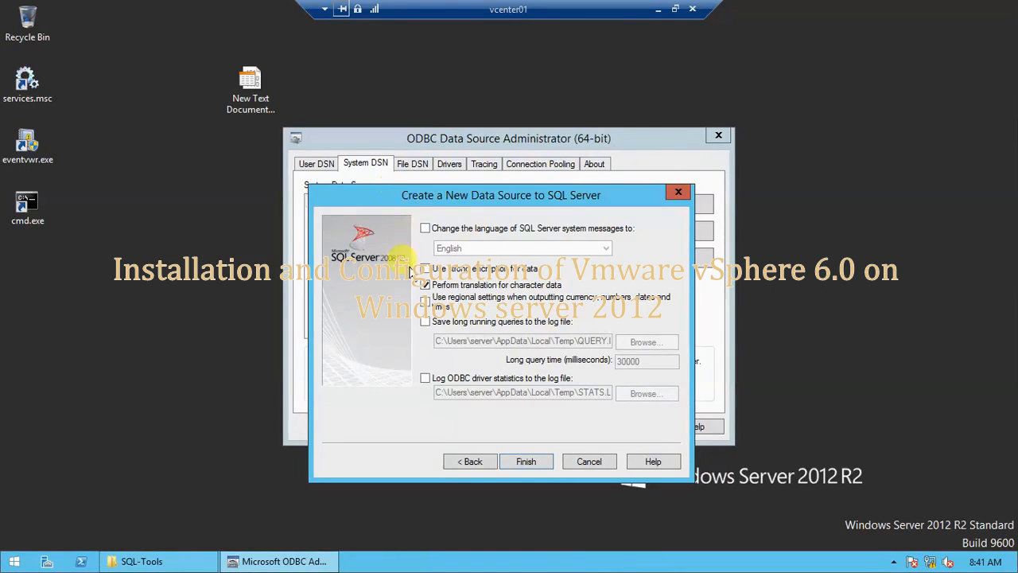
click(526, 461)
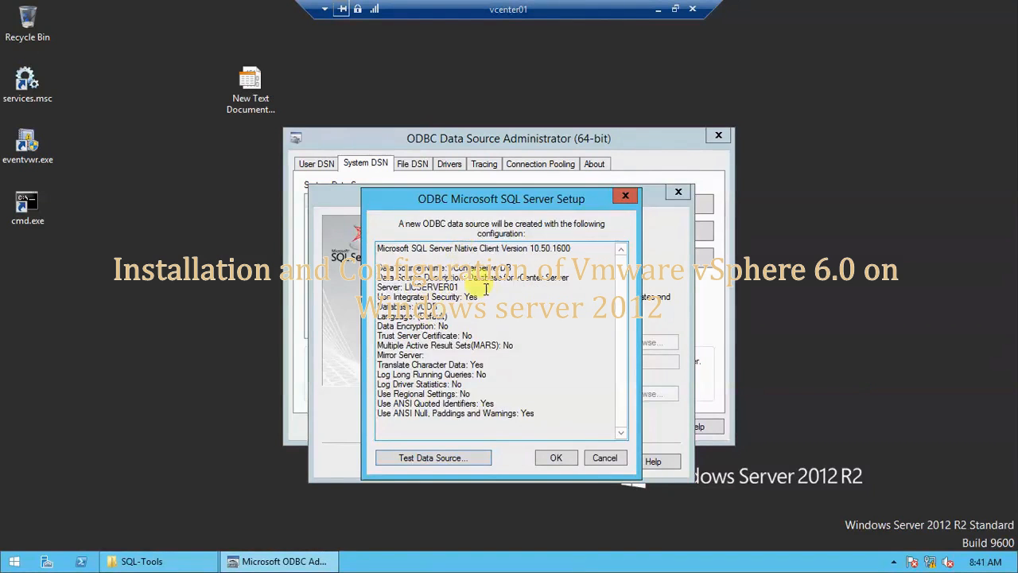
Test the vCenterServerDB data source, save it and close the ODBC administrator with the changes accepted
click(433, 461)
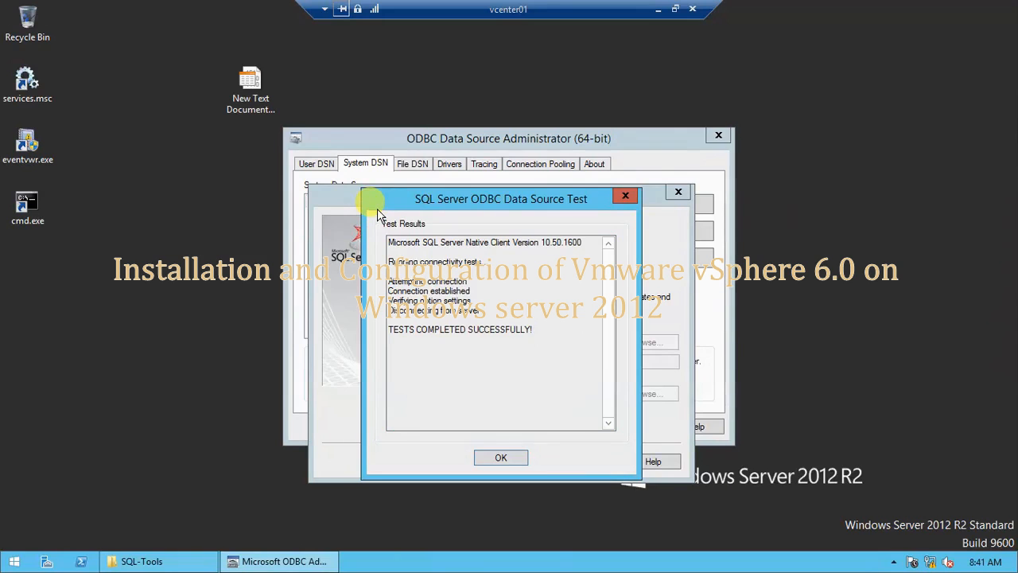
click(501, 458)
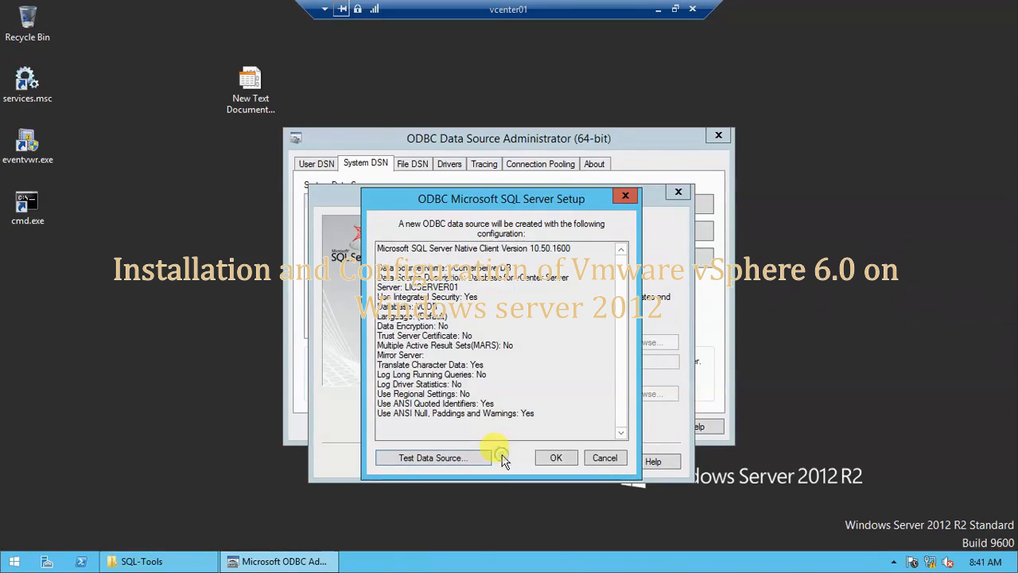
click(552, 460)
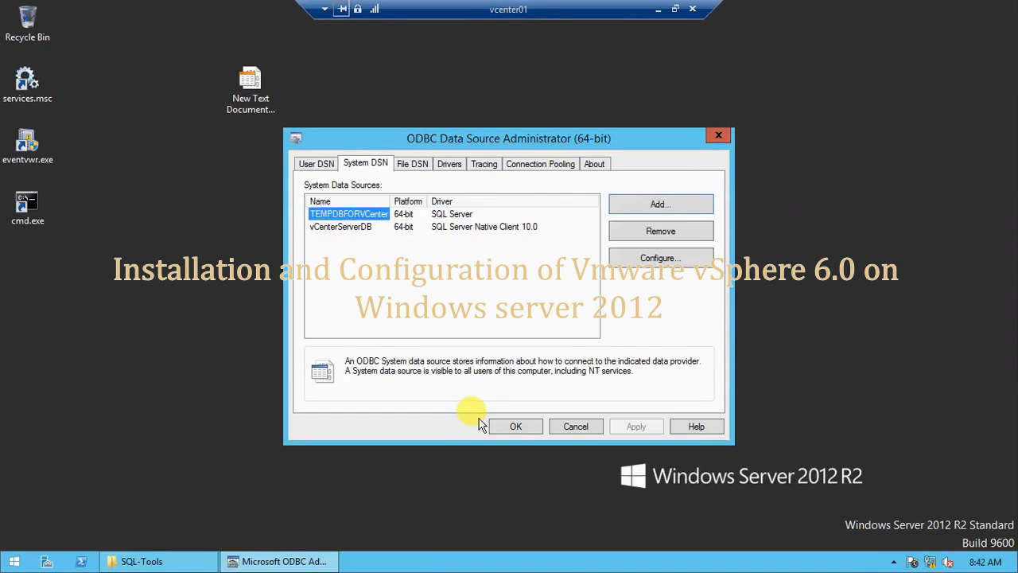
click(513, 427)
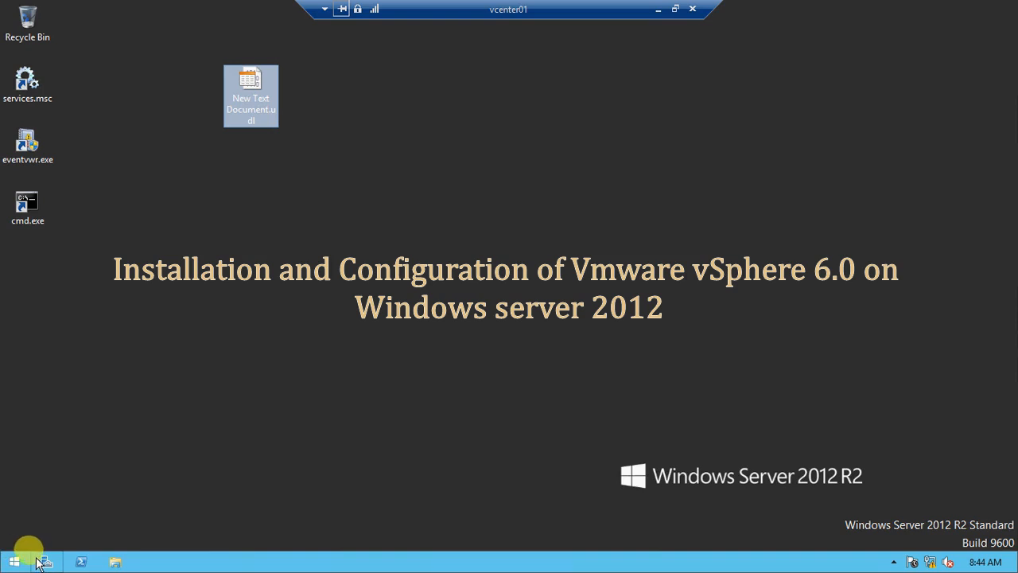
Browse to the VMware VIM DVD drive in File Explorer and launch the vCenter installer from it
click(117, 567)
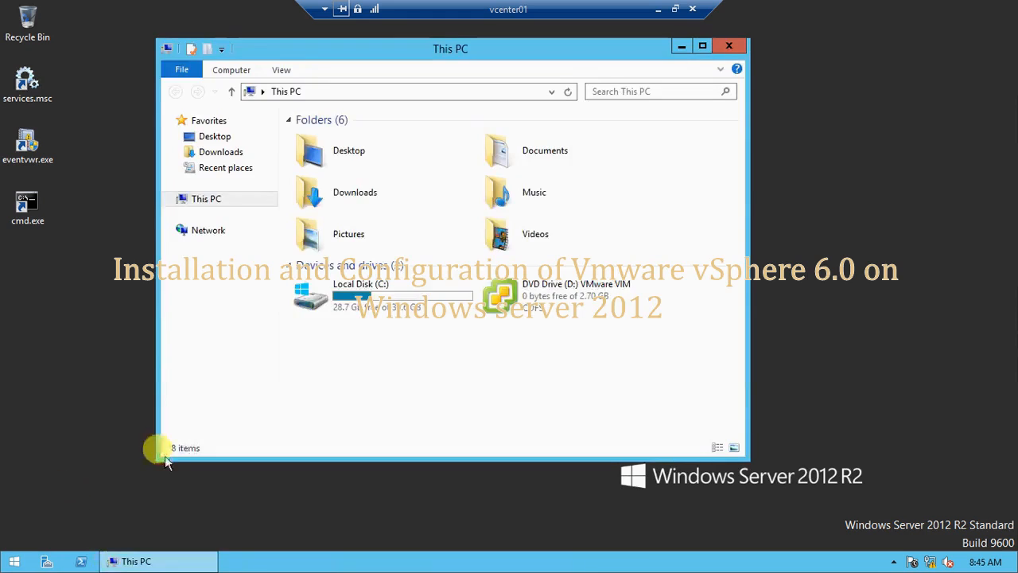
click(215, 200)
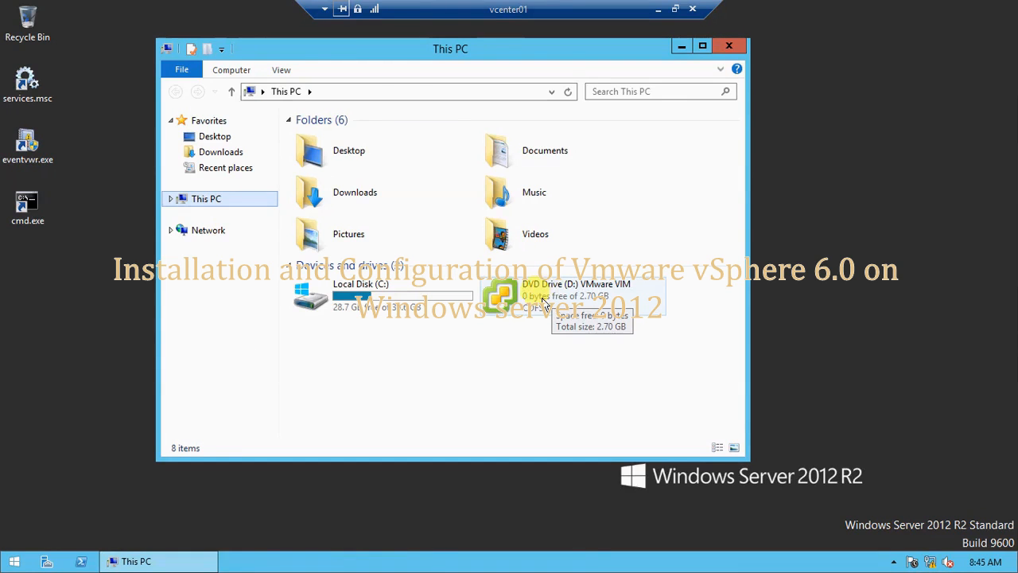
double_click(553, 298)
double_click(318, 246)
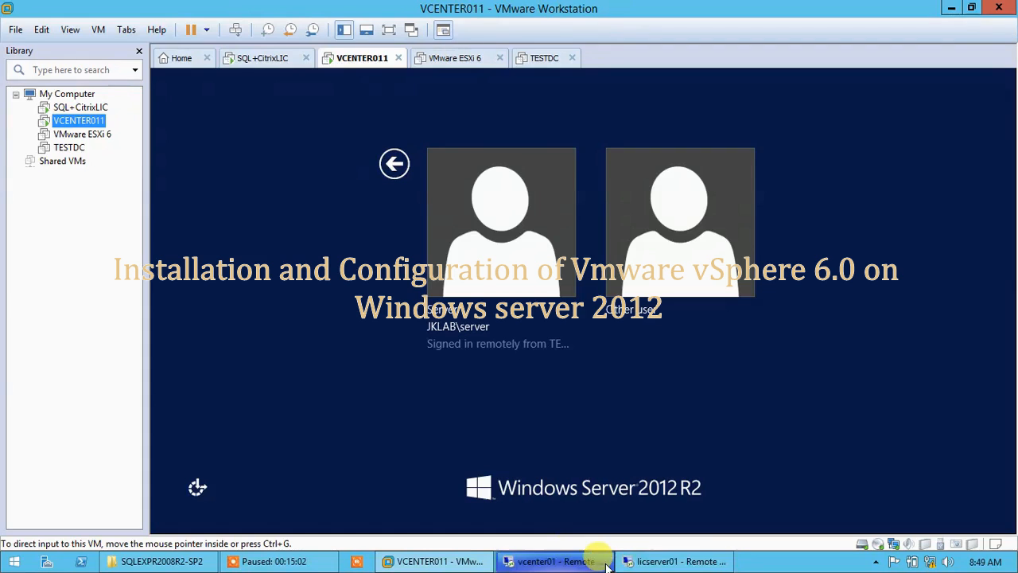
Return to the vcenter01 session, start the vCenter Server 6.0.0 installation and accept the license agreement
click(557, 561)
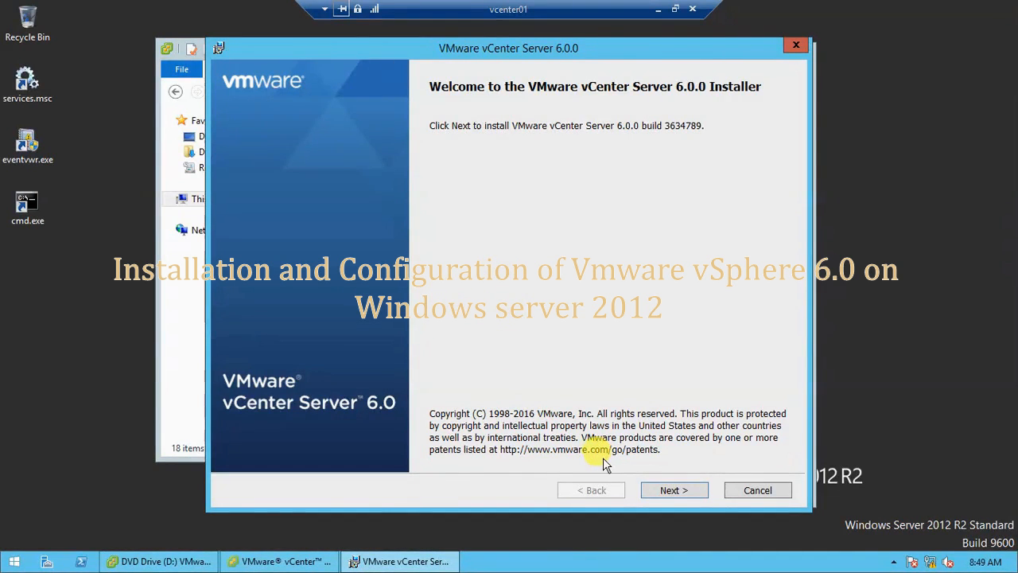
click(670, 491)
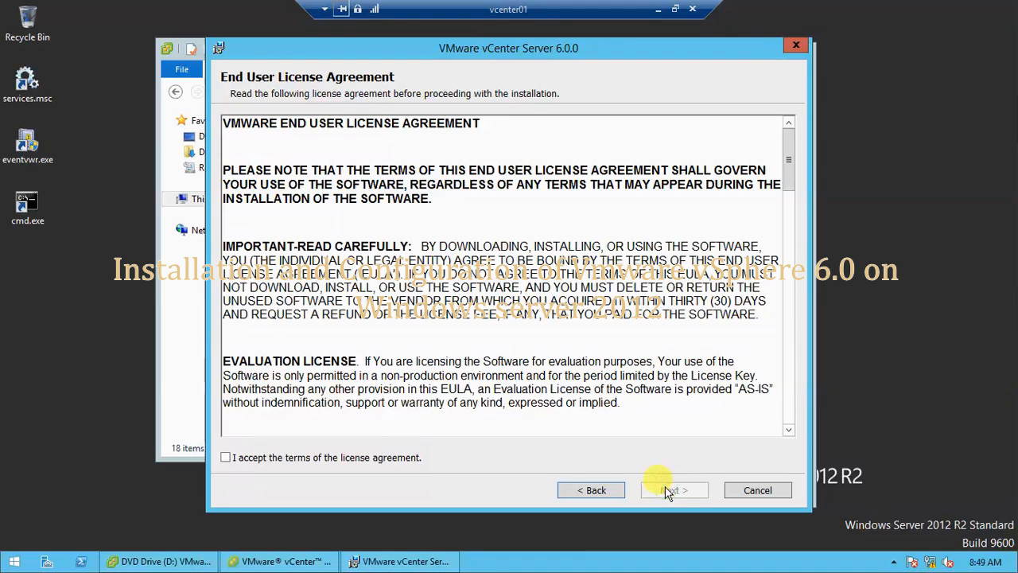
click(299, 464)
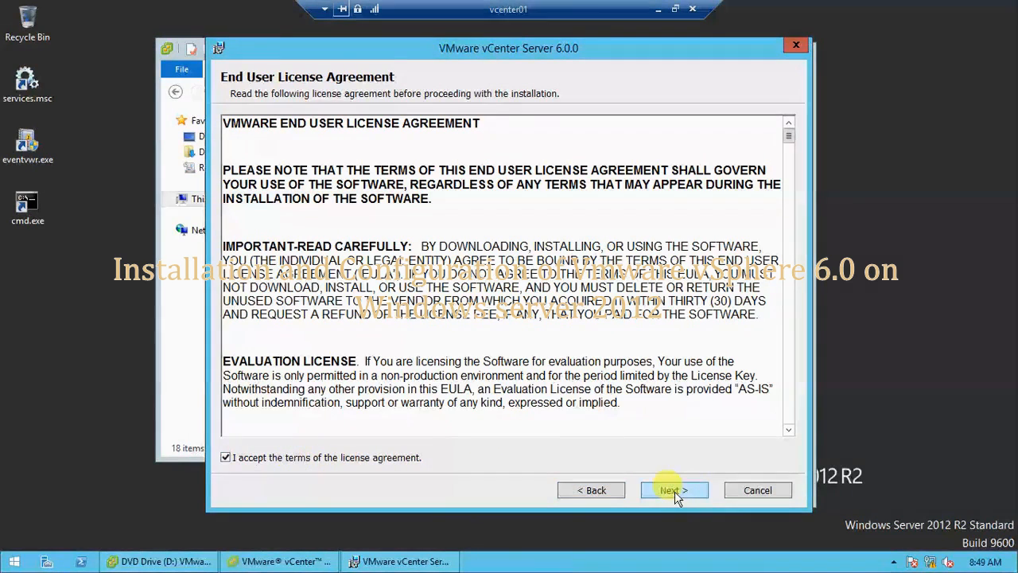
click(674, 491)
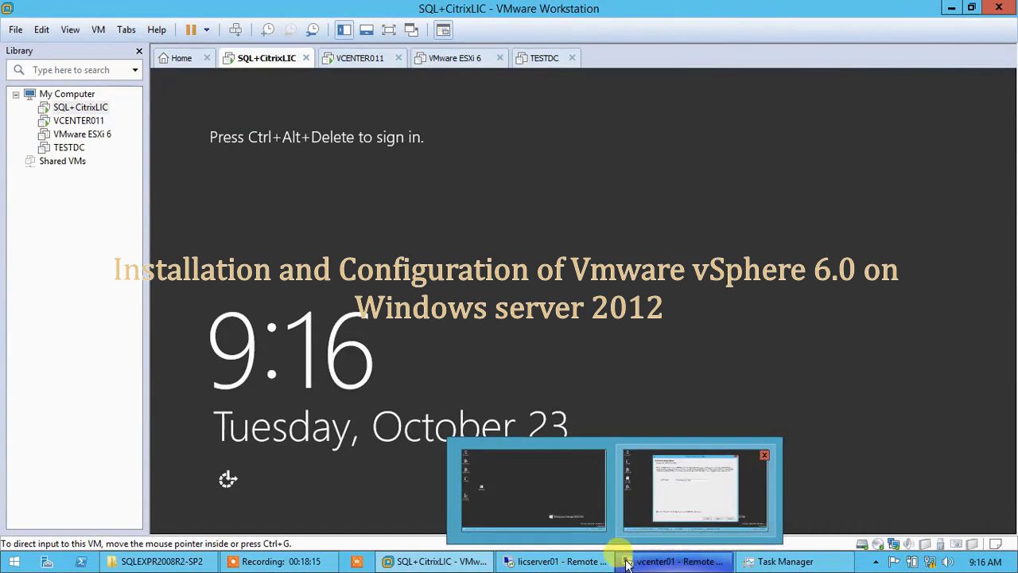
Reopen the vcenter01 session and accept VCENTER01.JKLAB.TEST as the system network name
click(627, 562)
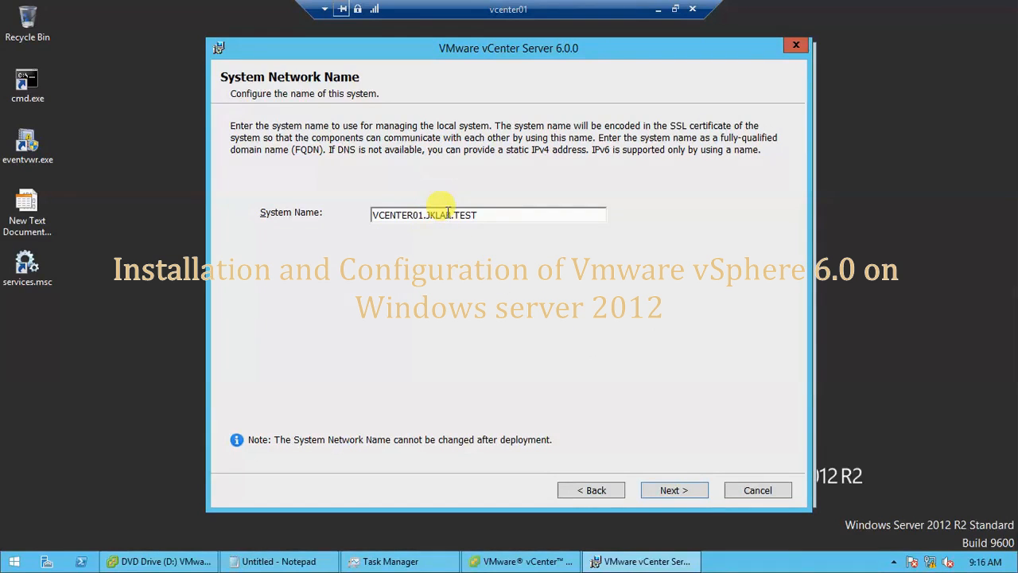
click(670, 490)
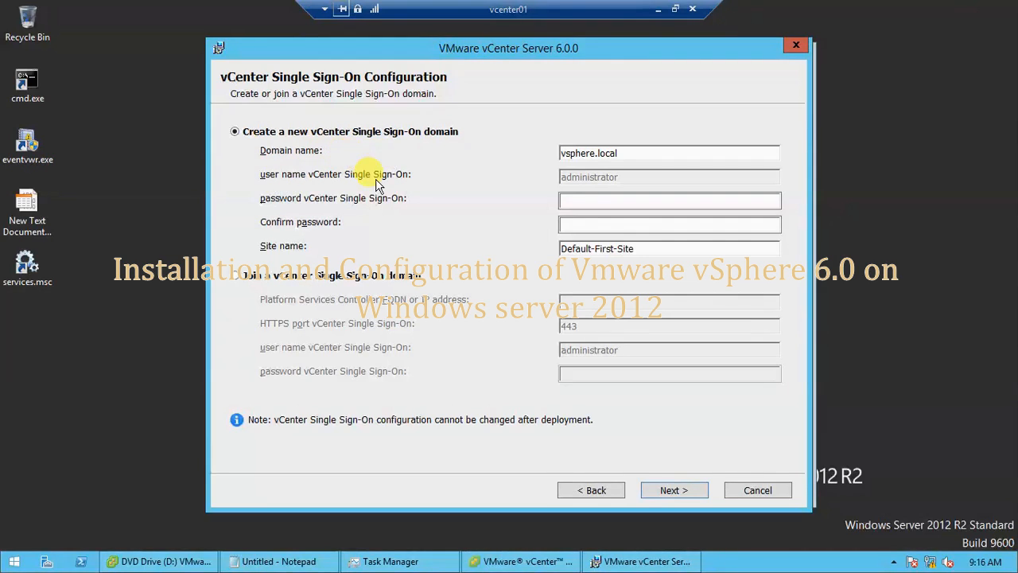
Enter the vCenter Single Sign-On administrator password for the new vsphere.local domain
click(581, 202)
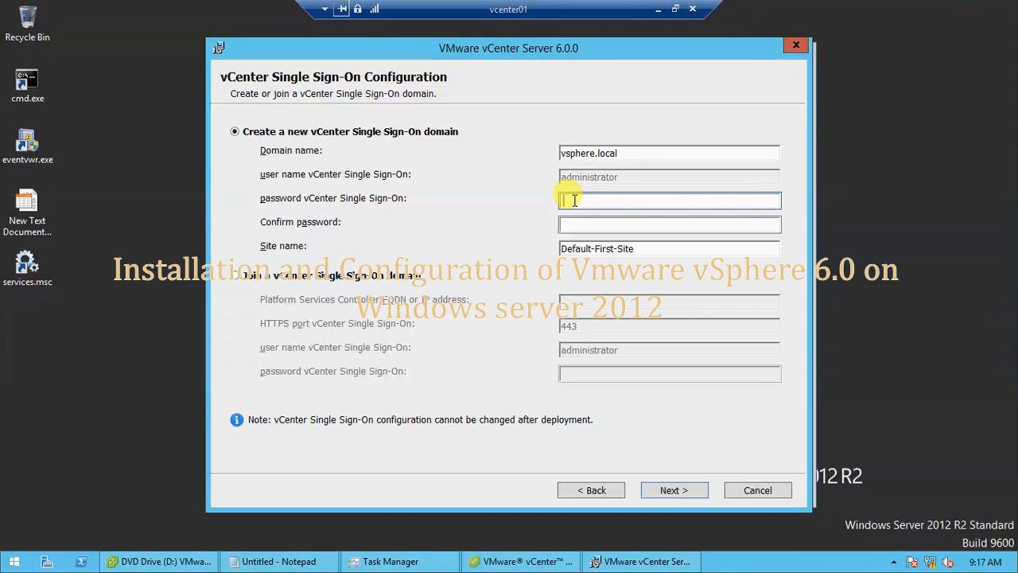
text(•••••••••)
key(Tab)
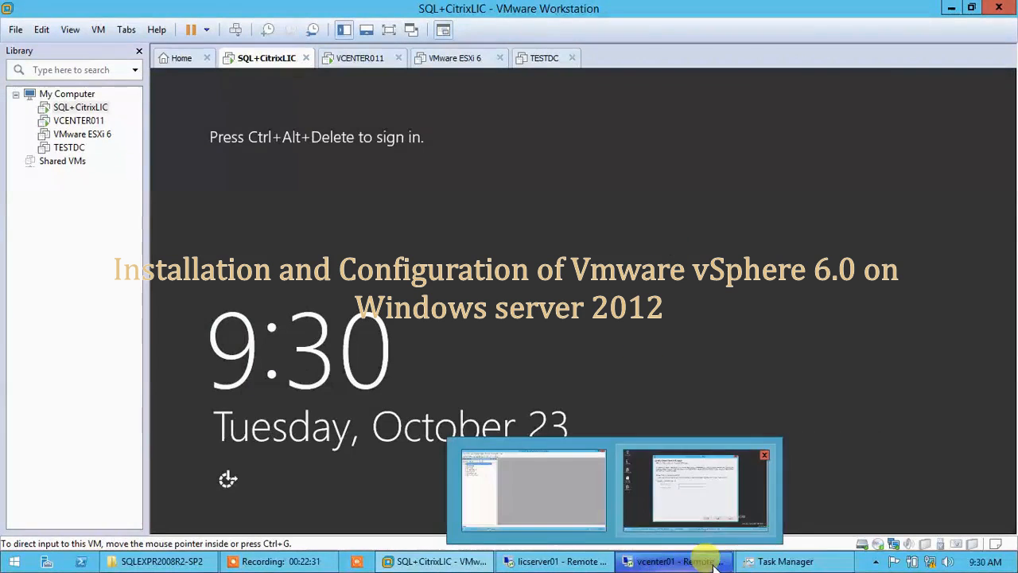
Return to the vcenter01 remote session running the vCenter Server setup
click(674, 561)
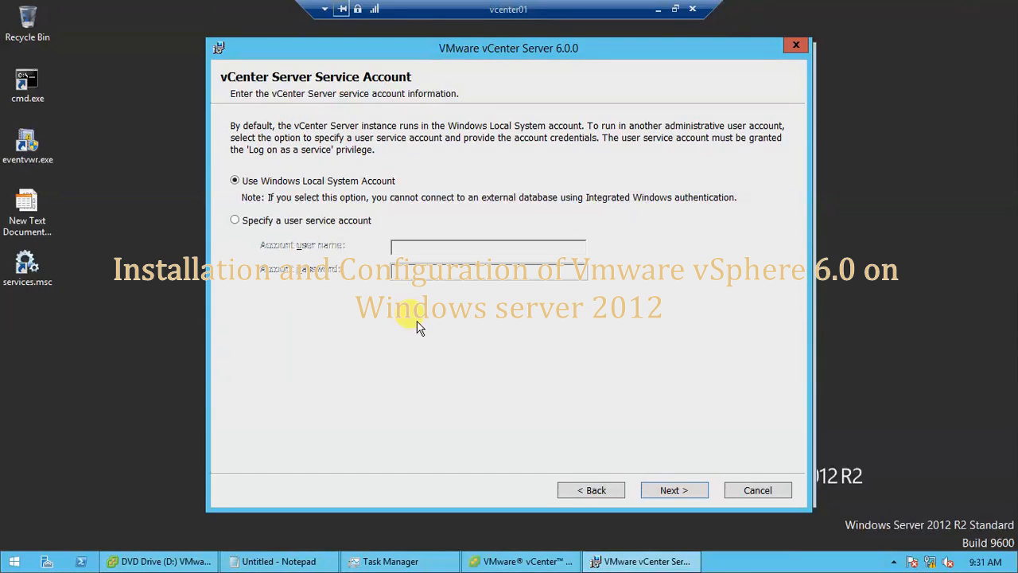
Try to run the vCenter Server service under the user service account JKLAB\server, entering the account password
click(234, 220)
click(405, 246)
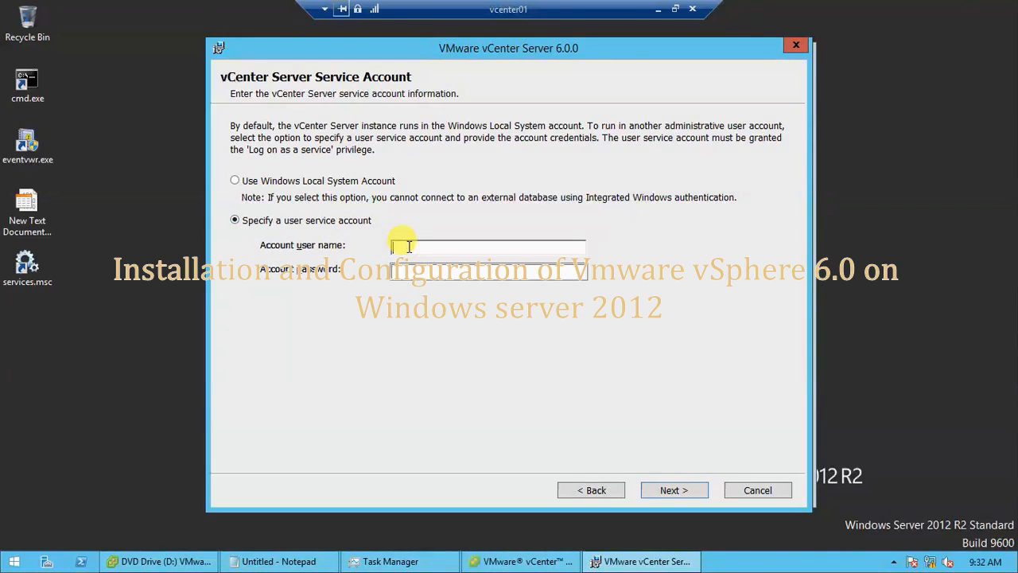
text(JKLAB\server)
key(Tab)
text(********)
click(409, 249)
key(Return)
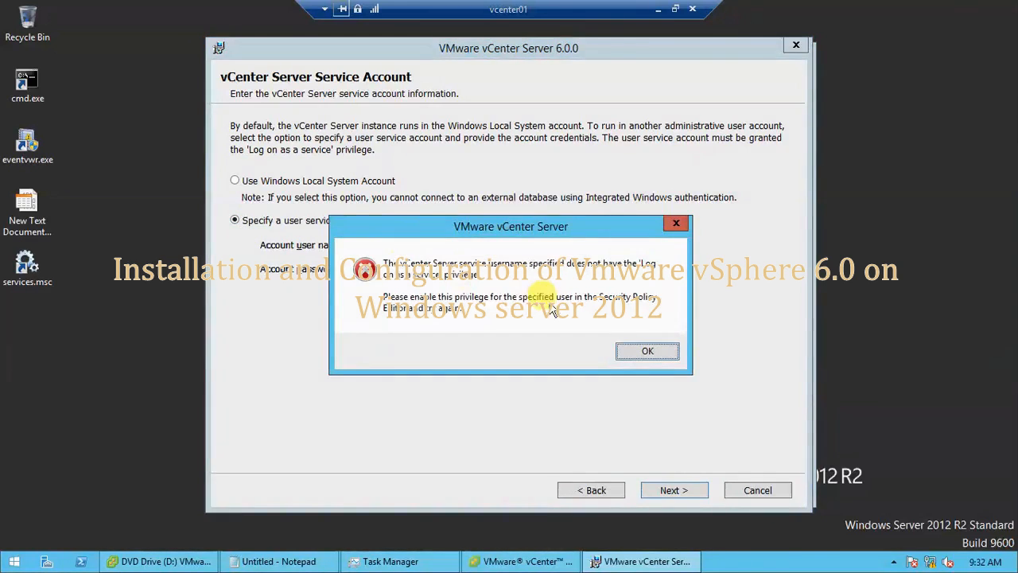
drag(495, 231, 502, 192)
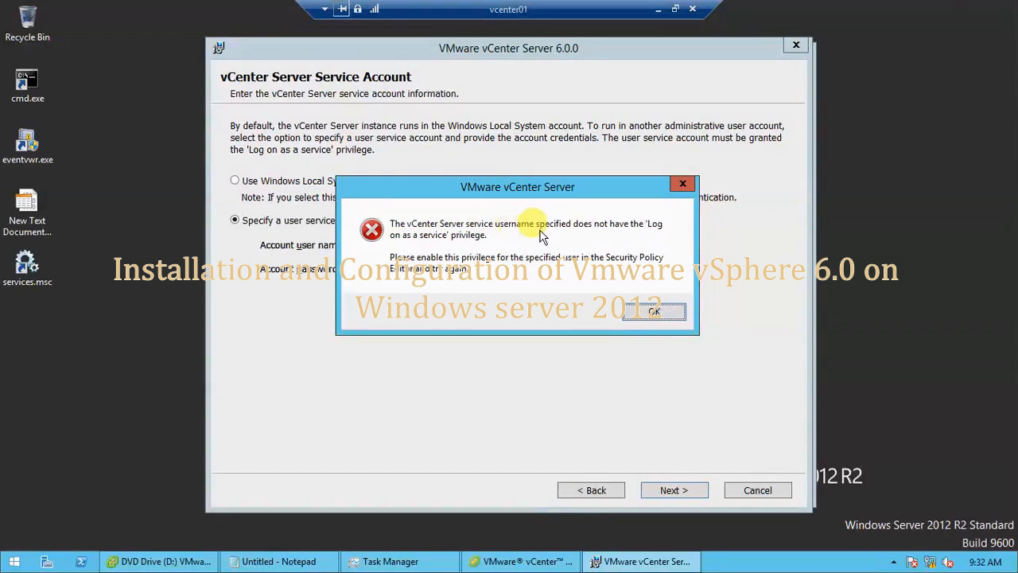
drag(445, 195, 583, 112)
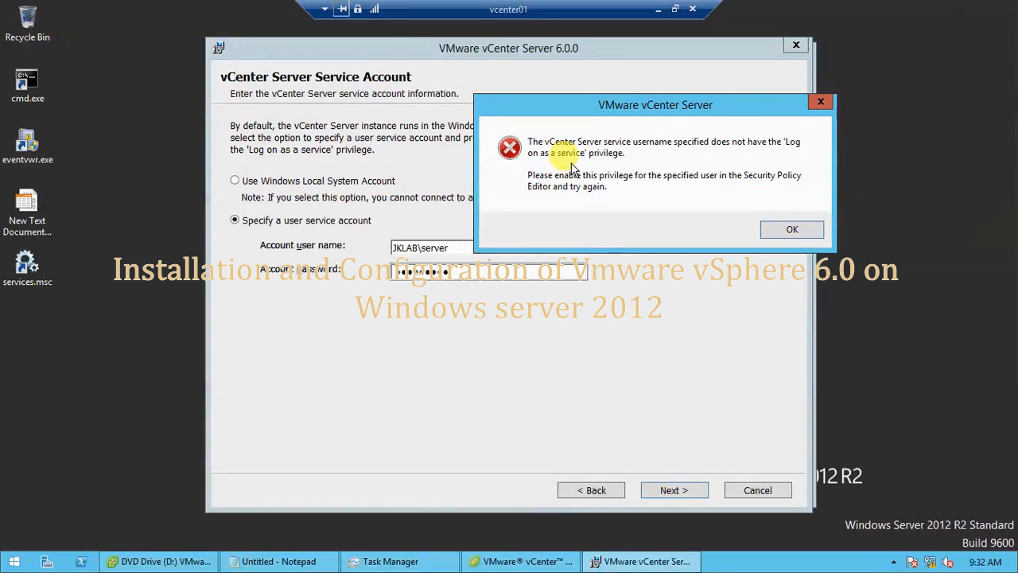
click(782, 230)
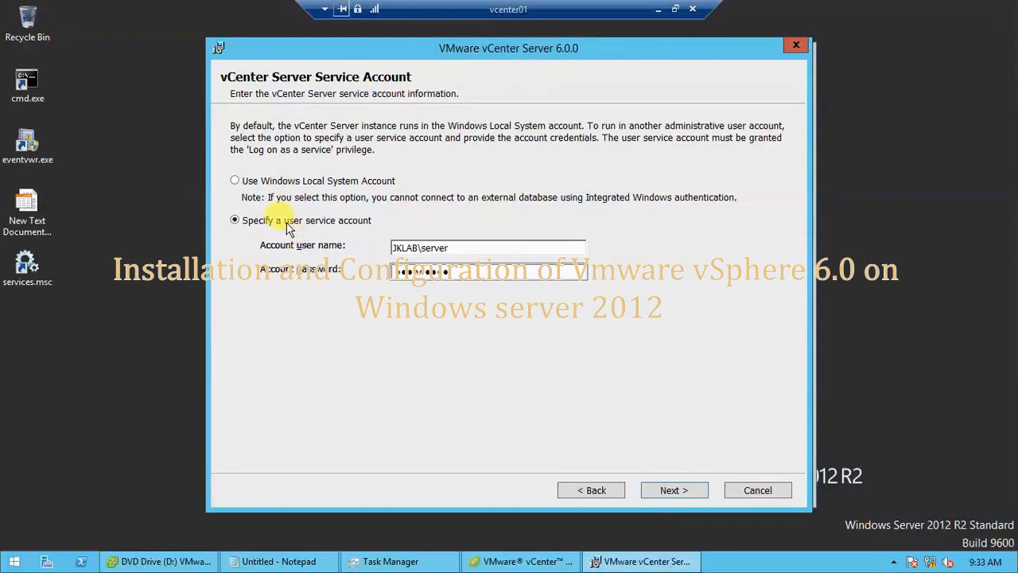
Set the vCenter Server service to use the Windows Local System Account and continue to the database settings
click(237, 182)
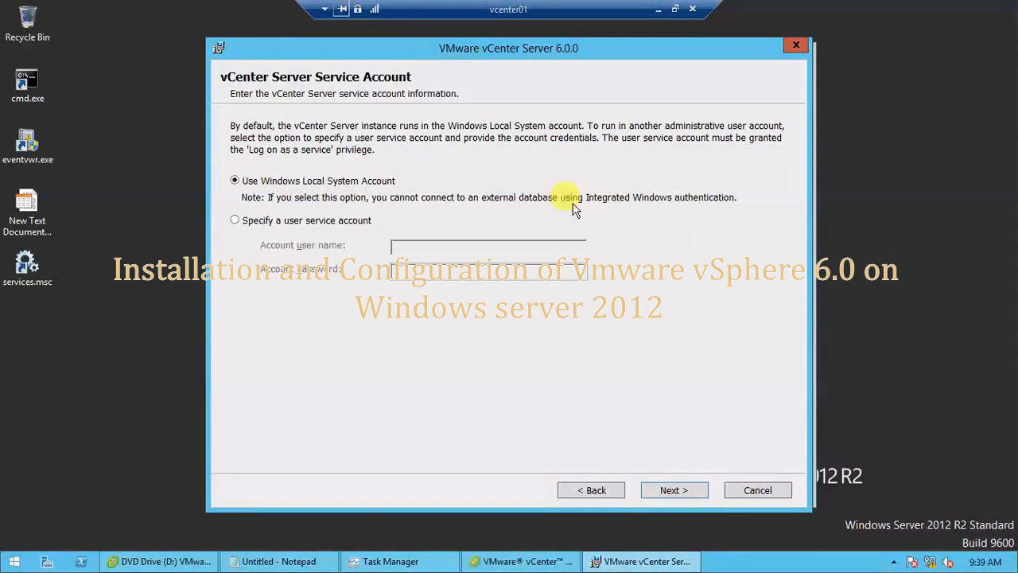
click(669, 497)
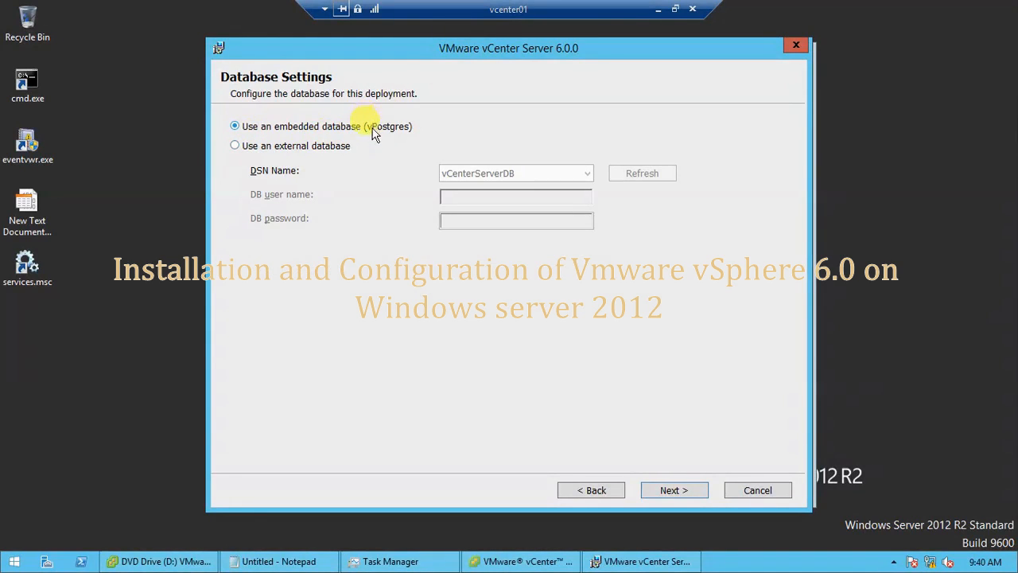
Configure an external database using the vCenterServerDB DSN with database user vcuser, and enter the database password
click(235, 146)
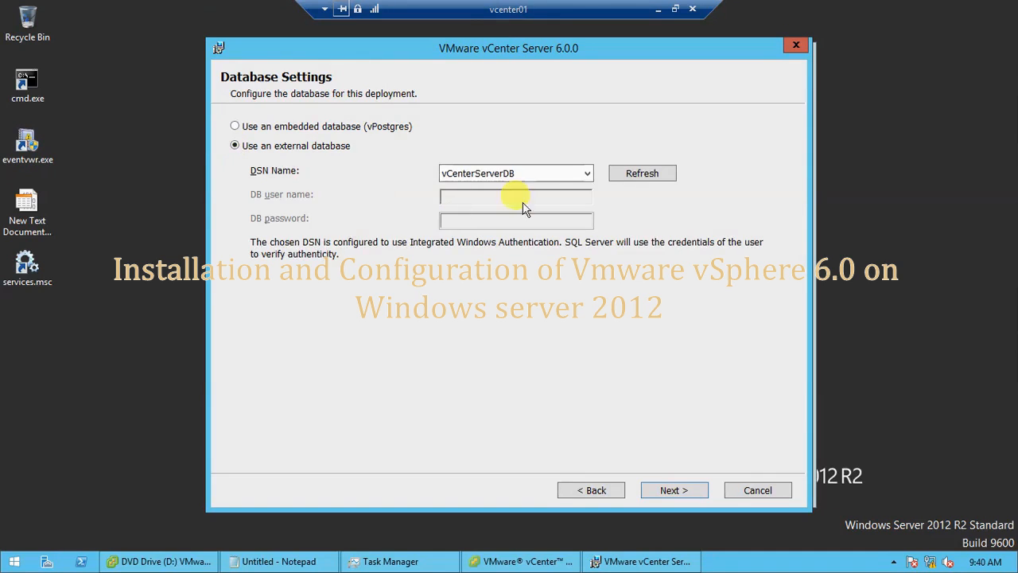
click(585, 174)
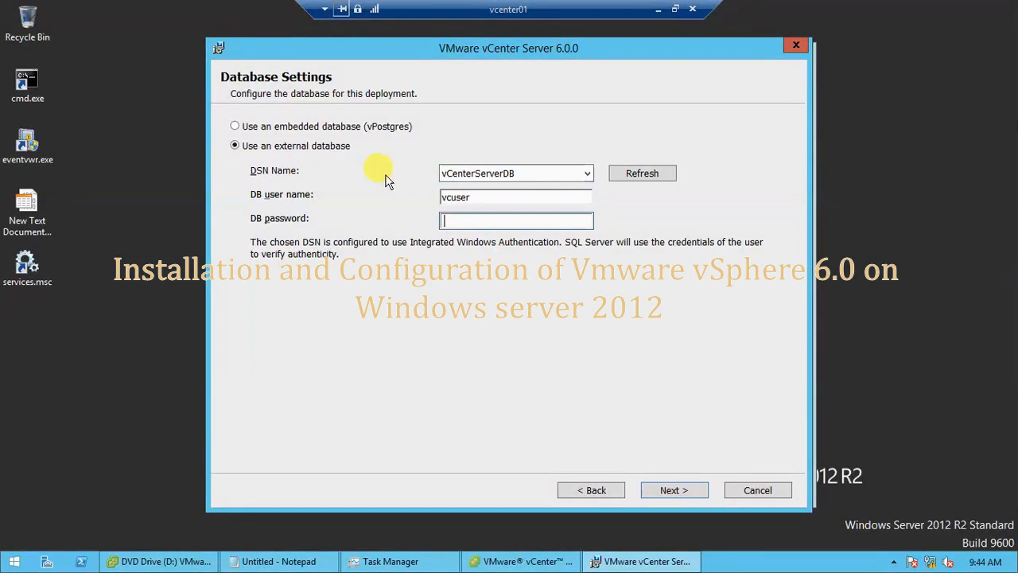
click(586, 172)
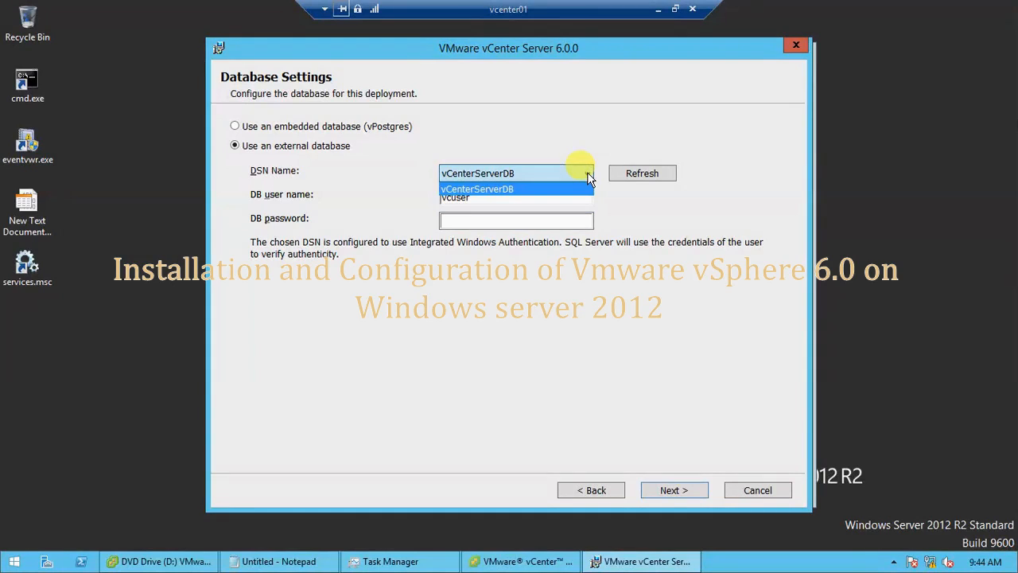
click(573, 189)
drag(484, 197, 417, 204)
key(BackSpace)
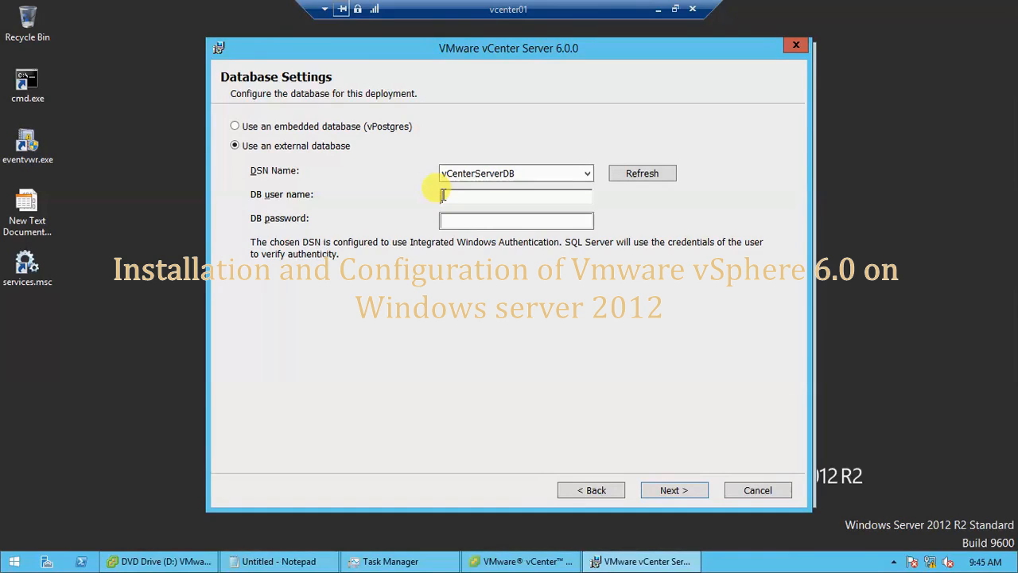
click(443, 195)
text(vcuserr)
key(Tab)
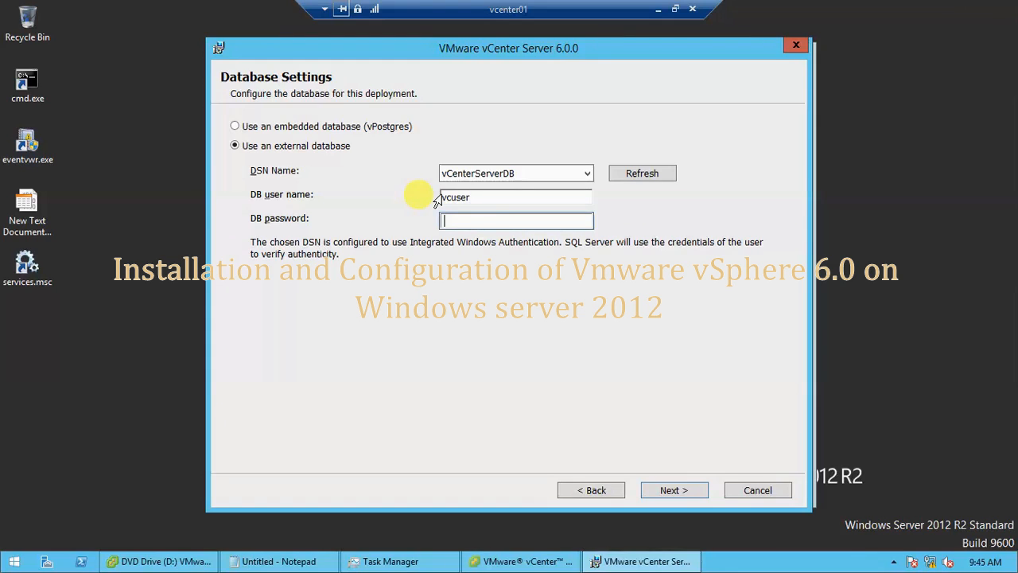
text(•••••••••)
click(675, 490)
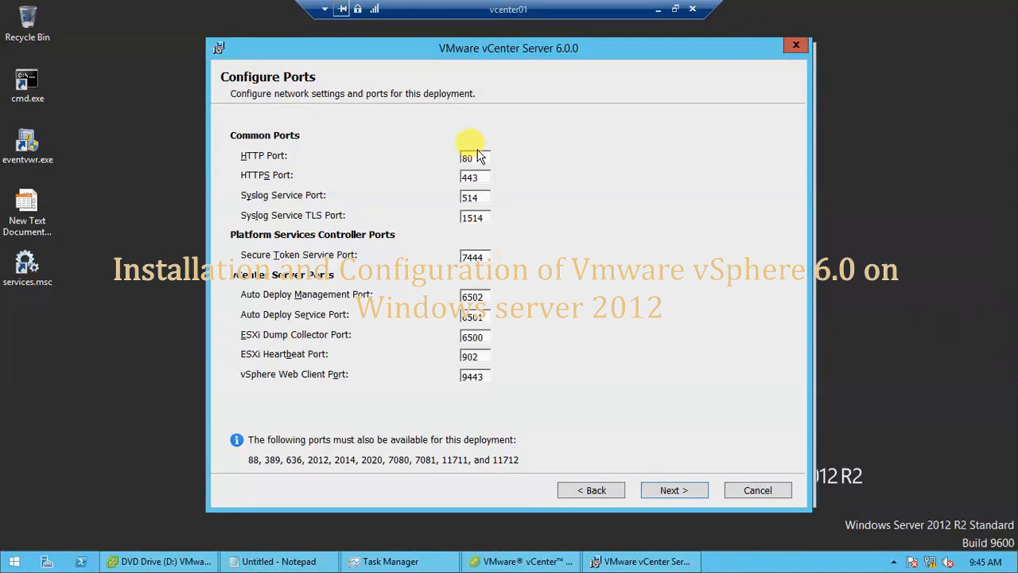
Accept the default ports and destination directories, and opt out of the VMware Customer Experience Improvement Program
click(674, 490)
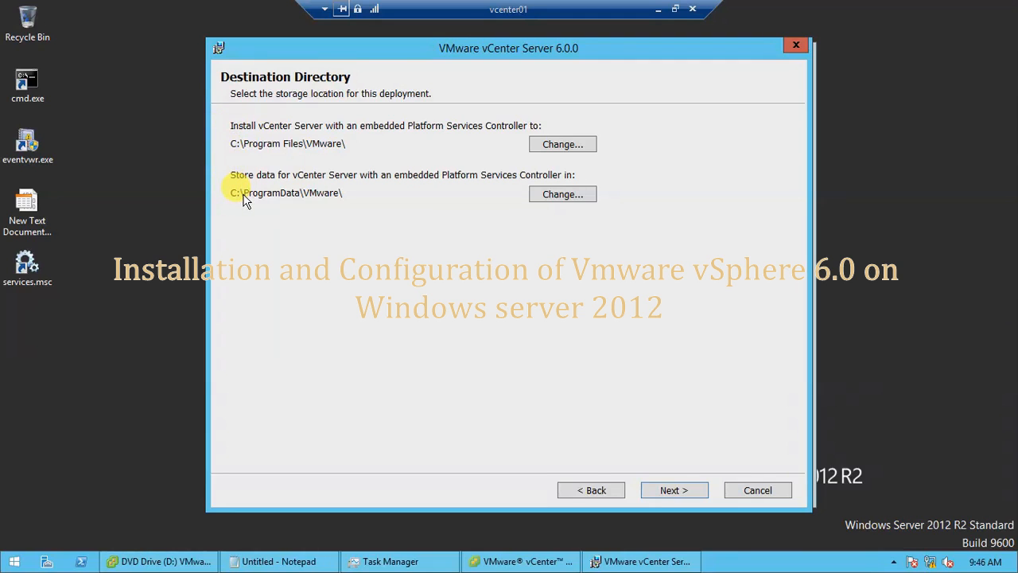
click(674, 490)
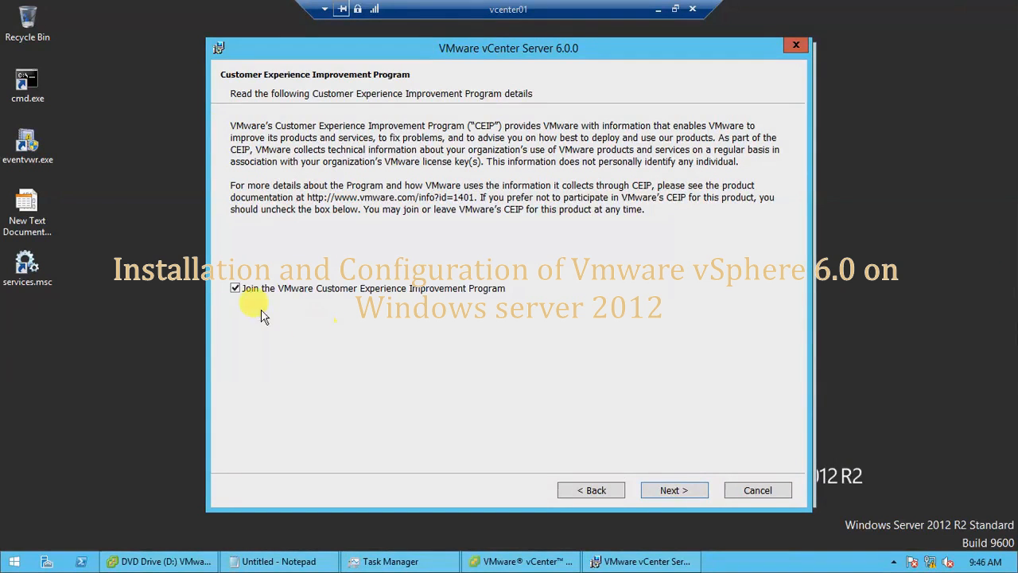
click(234, 289)
click(234, 291)
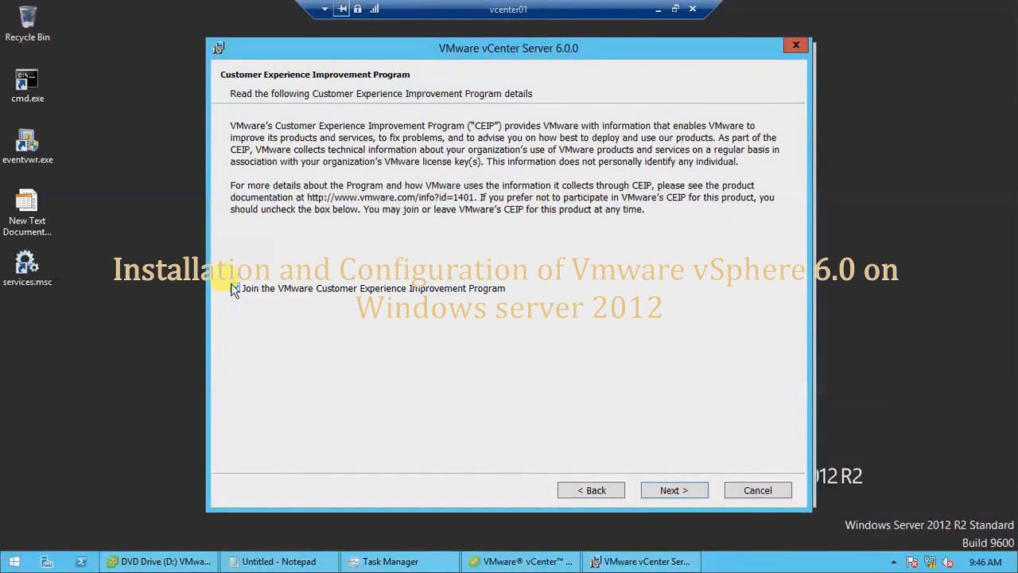
click(233, 288)
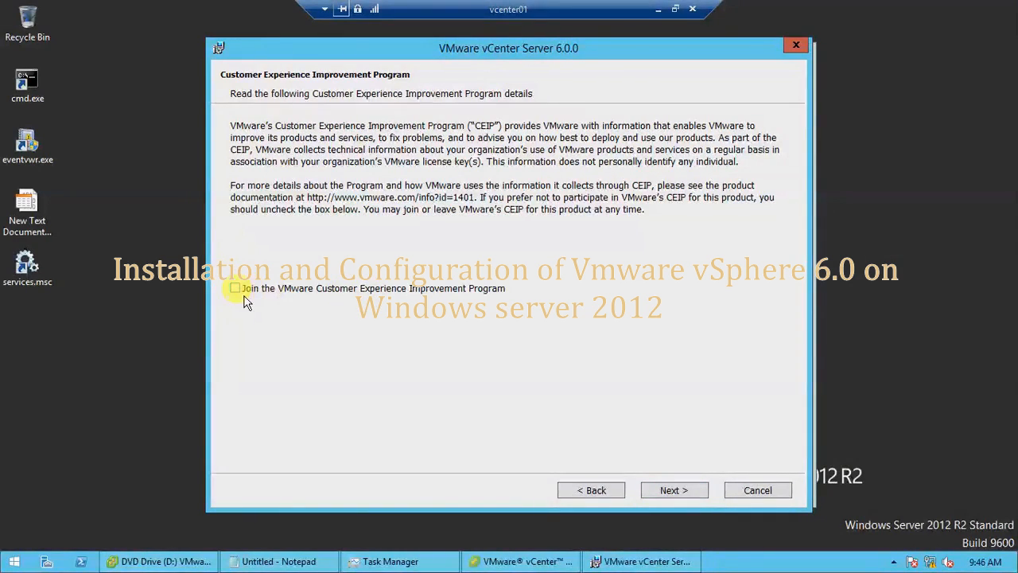
key(Return)
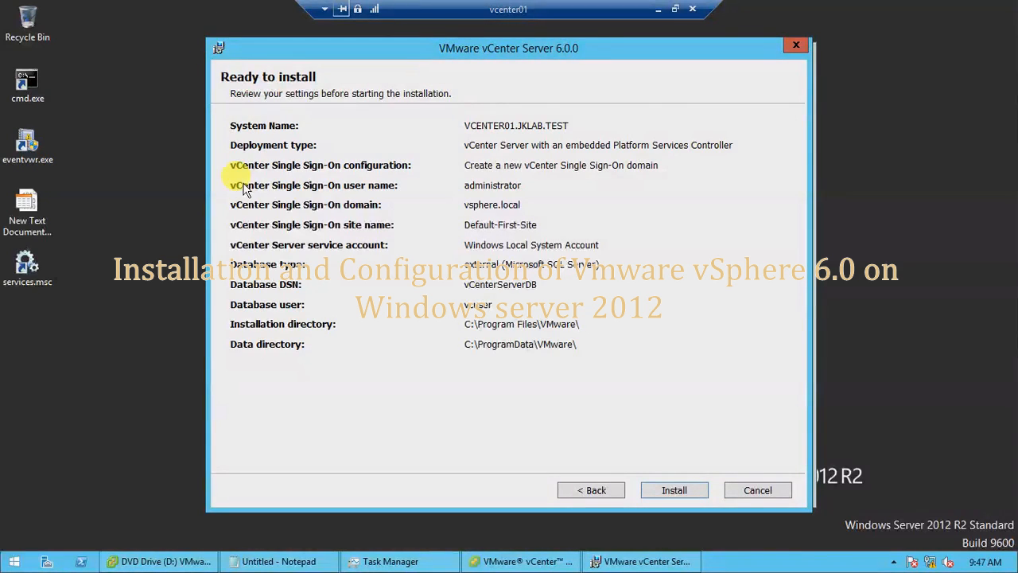
Recheck the Customer Experience Improvement Program choice and start the vCenter Server installation from the settings summary
click(609, 492)
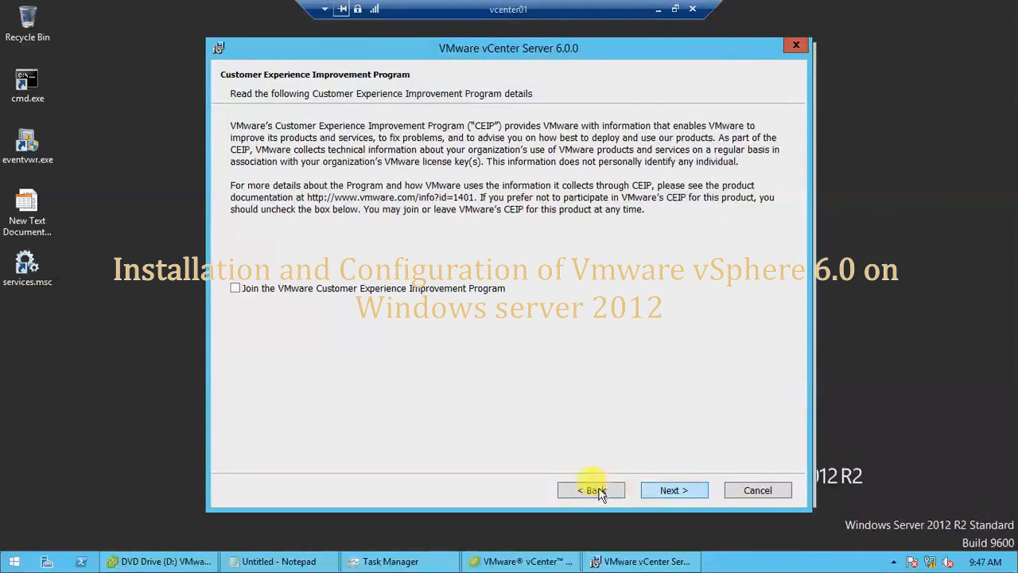
click(656, 491)
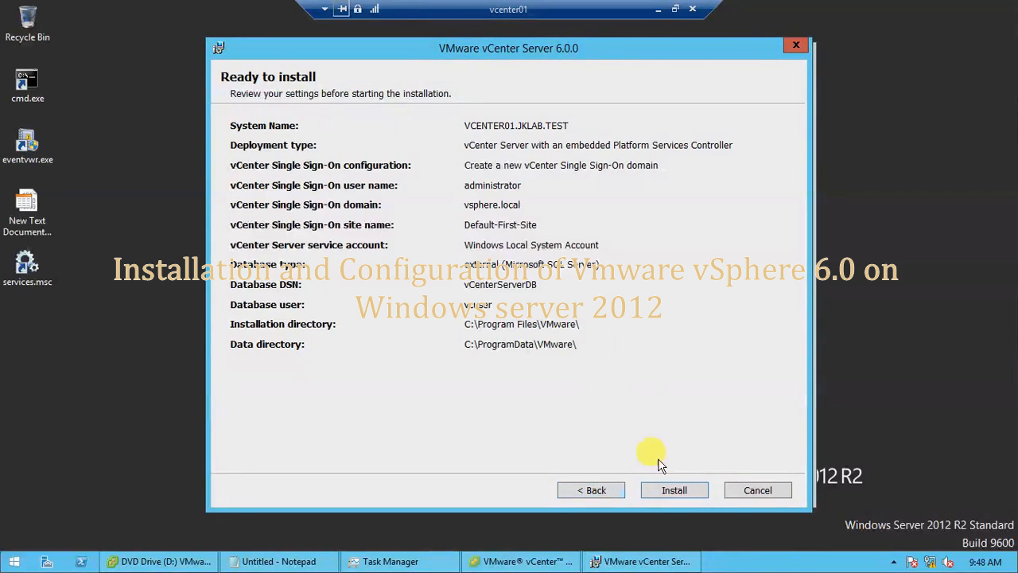
click(659, 488)
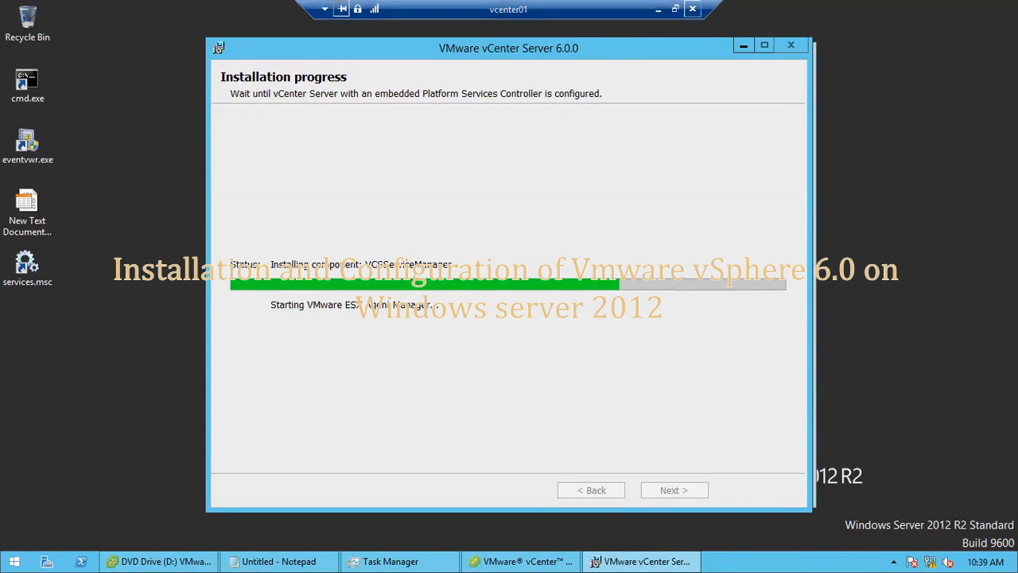
Reopen the vcenter01 session and finish the completed vCenter Server setup wizard
click(368, 561)
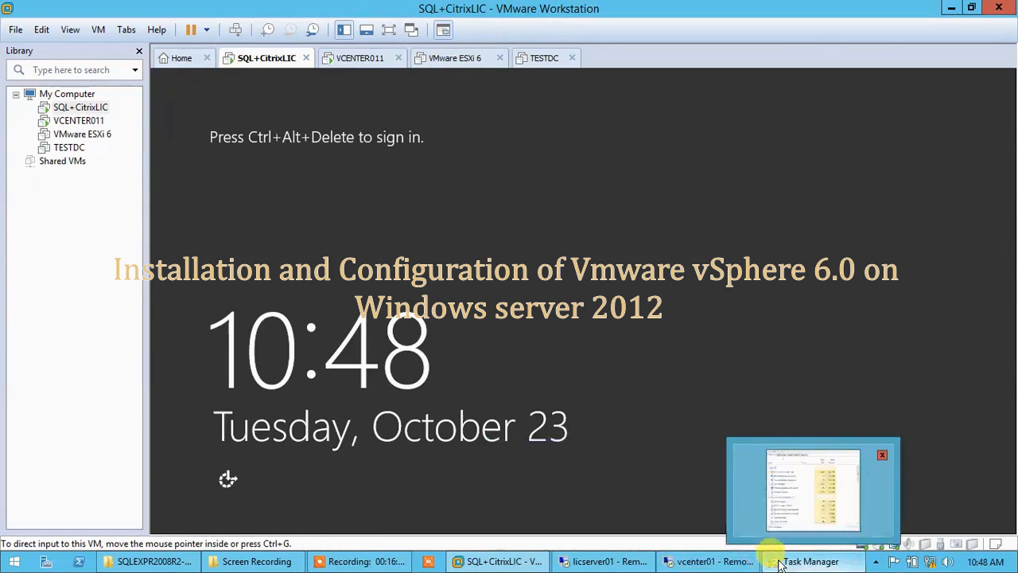
click(720, 561)
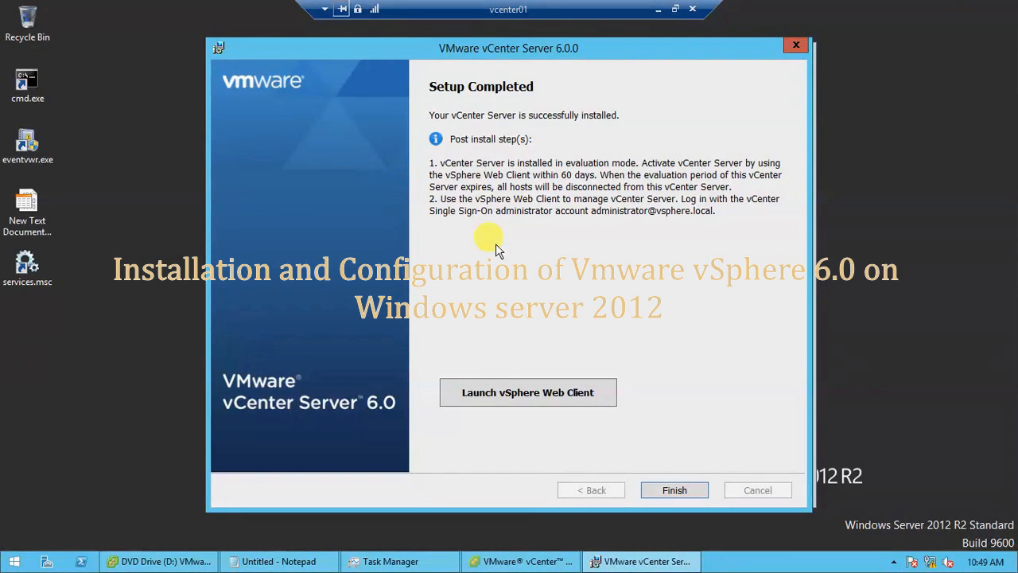
click(667, 494)
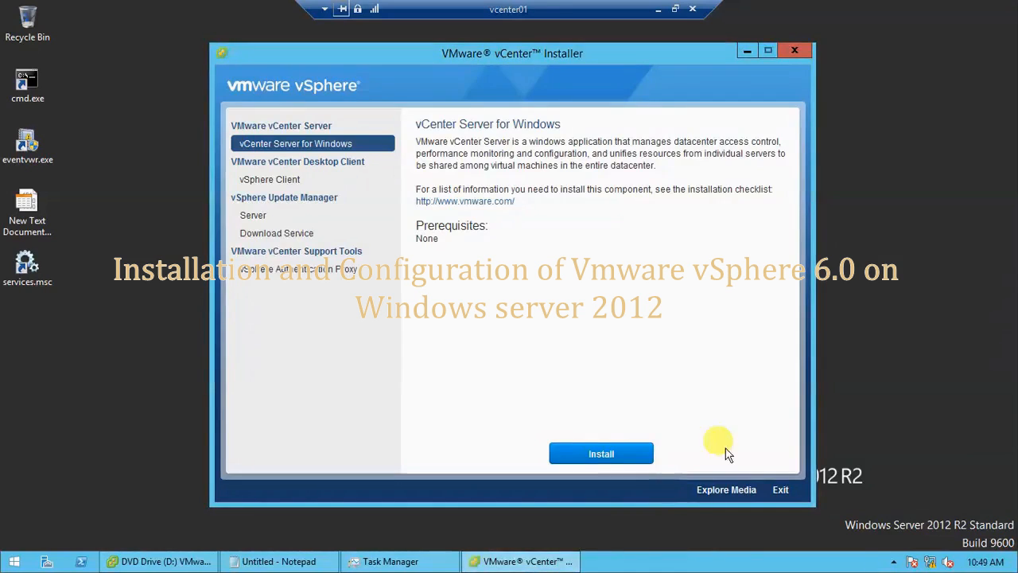
Minimize and reopen the vcenter01 session, and close the VMware vCenter Installer window
click(657, 10)
click(701, 561)
mouse_move(634, 566)
click(636, 521)
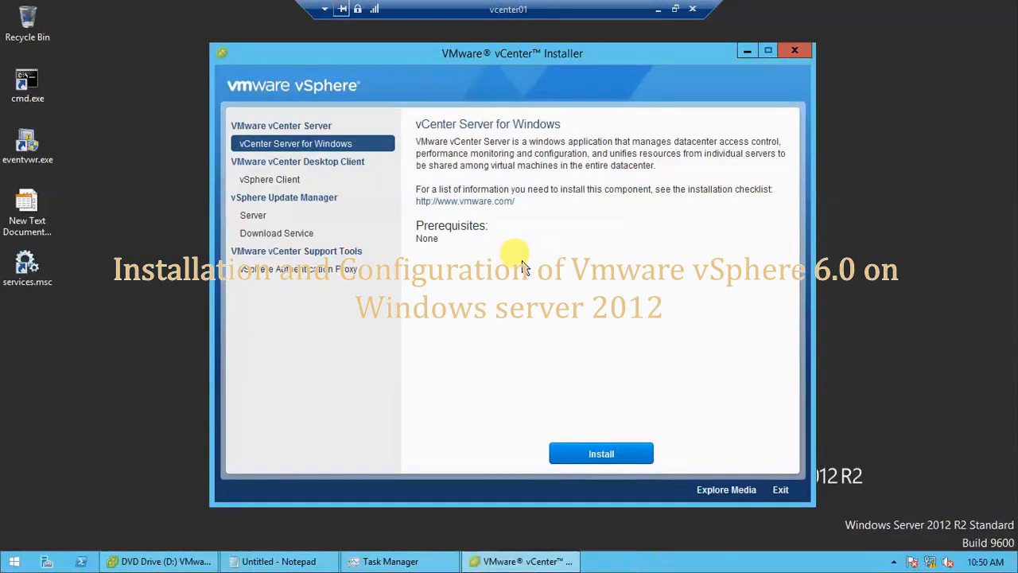
click(795, 50)
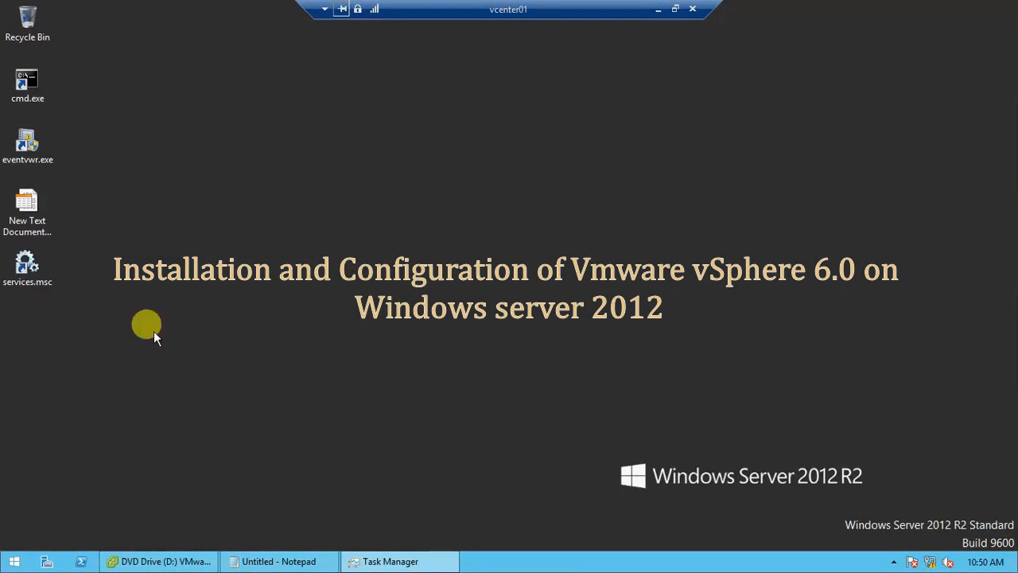
Open the Services console maximized and check the status of VMware VirtualCenter Server and the other VMware services
double_click(27, 284)
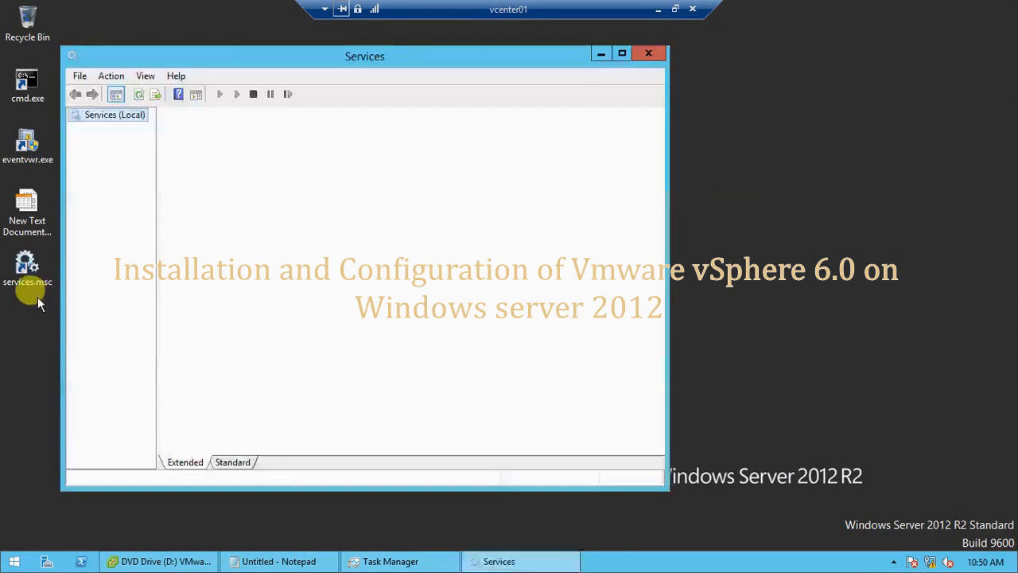
double_click(436, 58)
key(v)
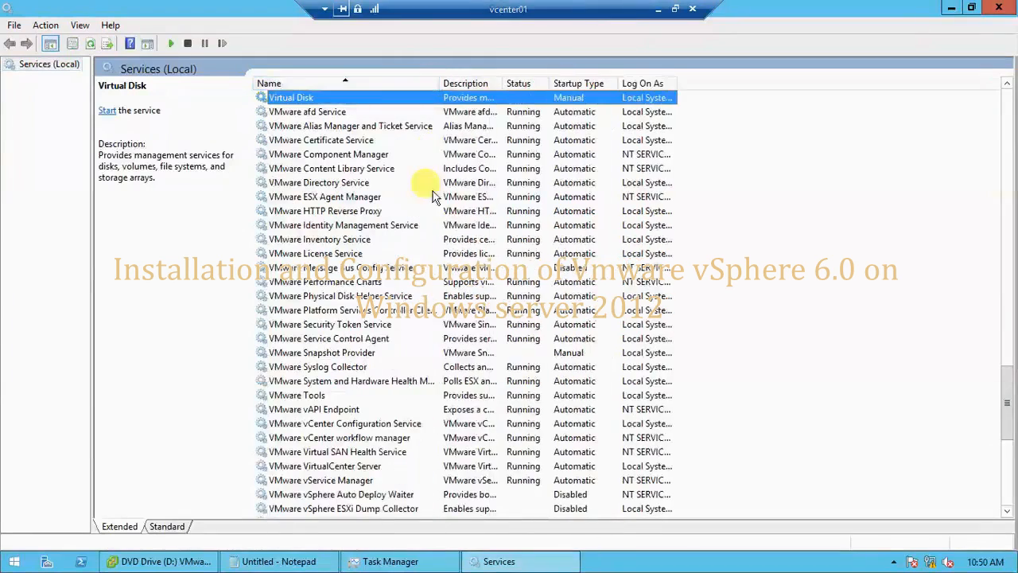
click(309, 467)
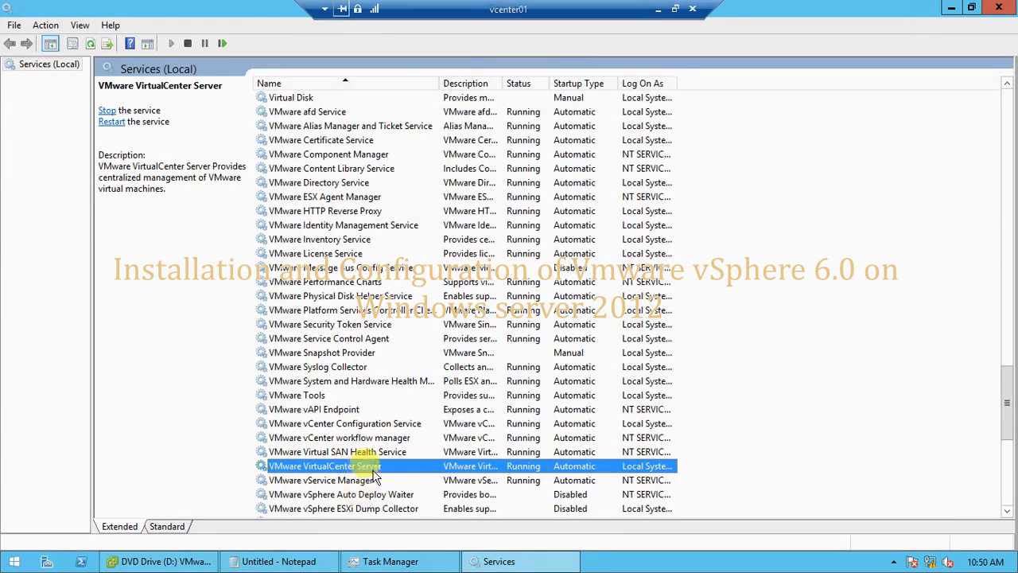
scroll(376, 466, down, 2)
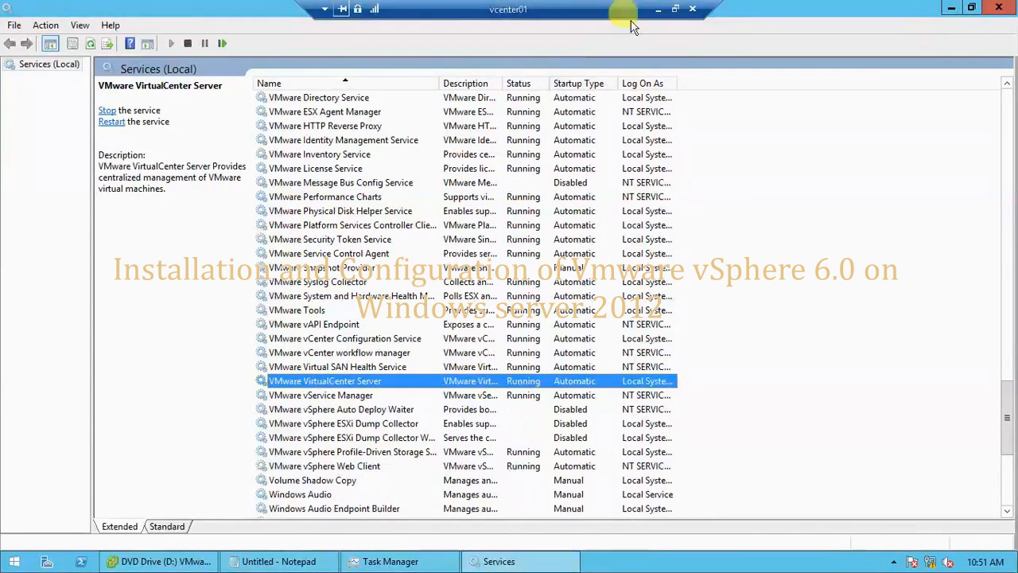
Switch to the VMware vSphere Client login on the host machine and choose a saved server address
click(658, 9)
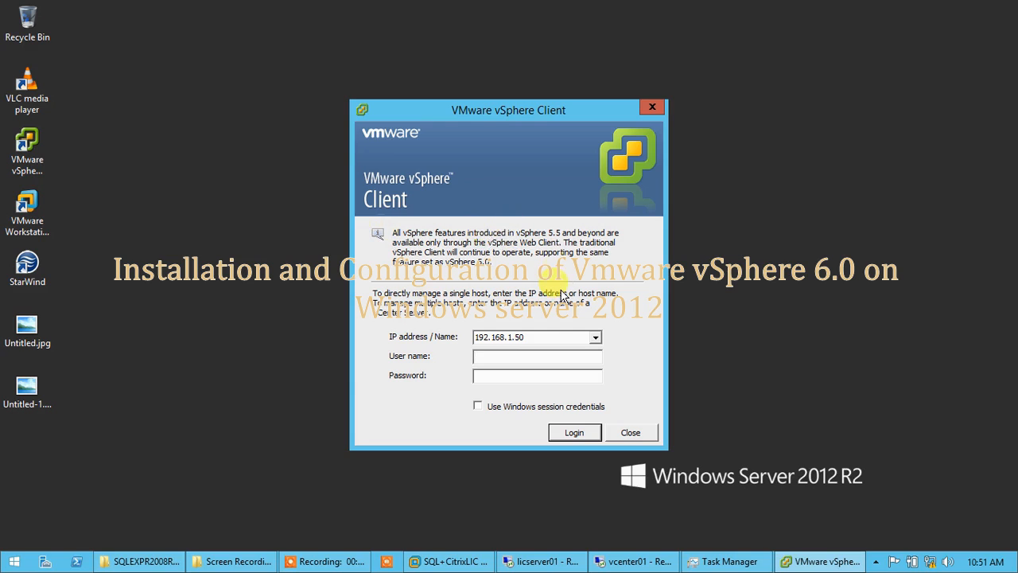
click(594, 336)
click(538, 352)
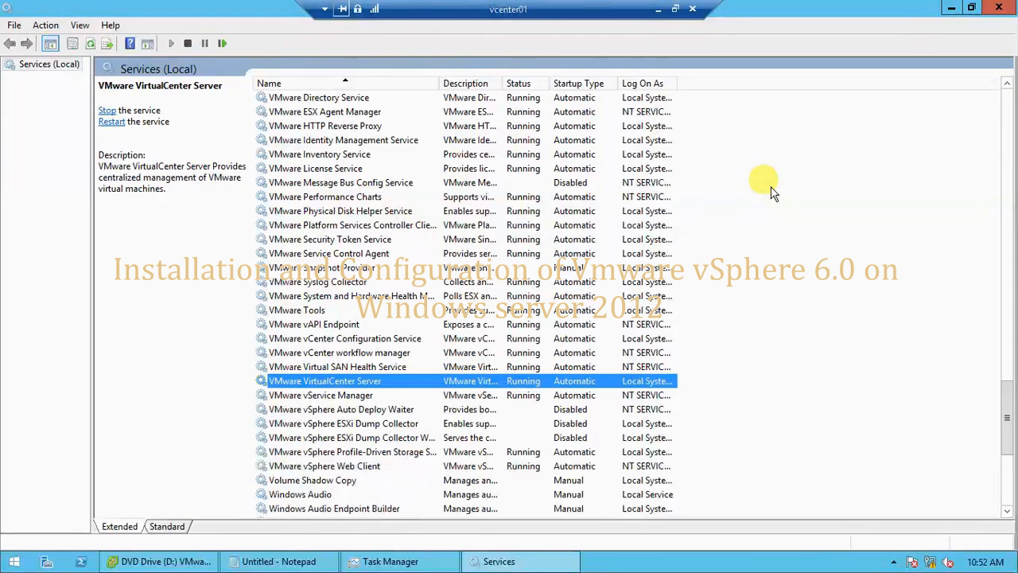